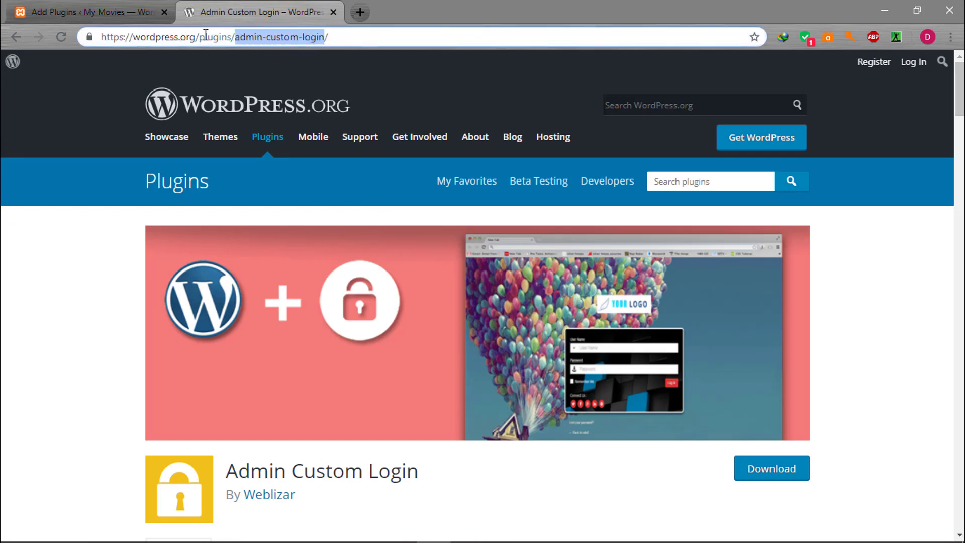
Switch to the WordPress Add Plugins page and search for admin-custom-login
left_click(94, 11)
left_click(776, 251)
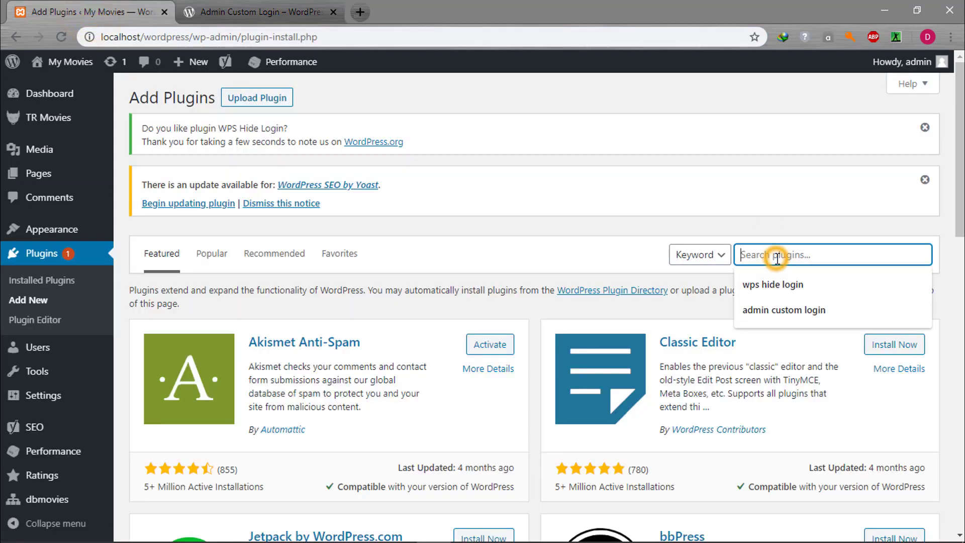
type("admin-custom-login")
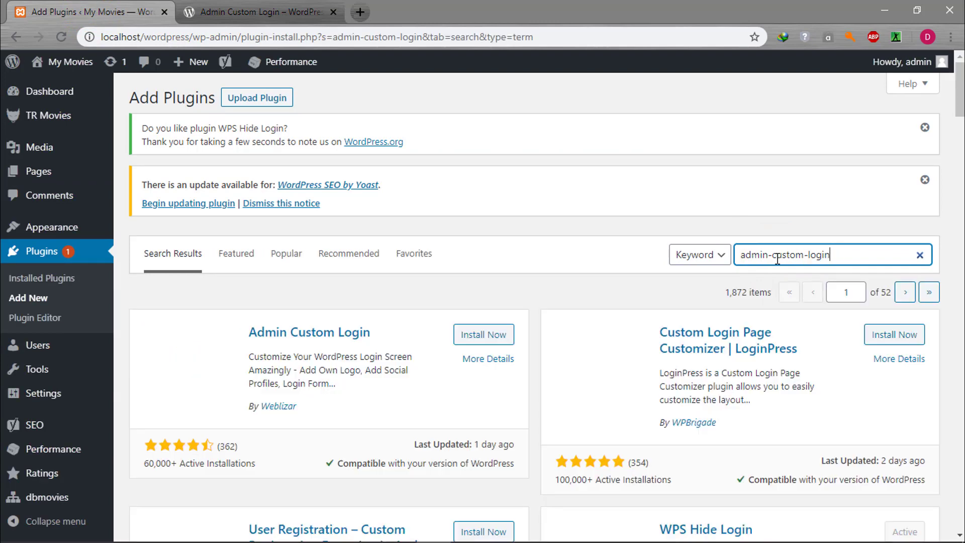
Install the Admin Custom Login plugin by Weblizar from its details view and activate it
left_click(389, 349)
left_click(255, 331)
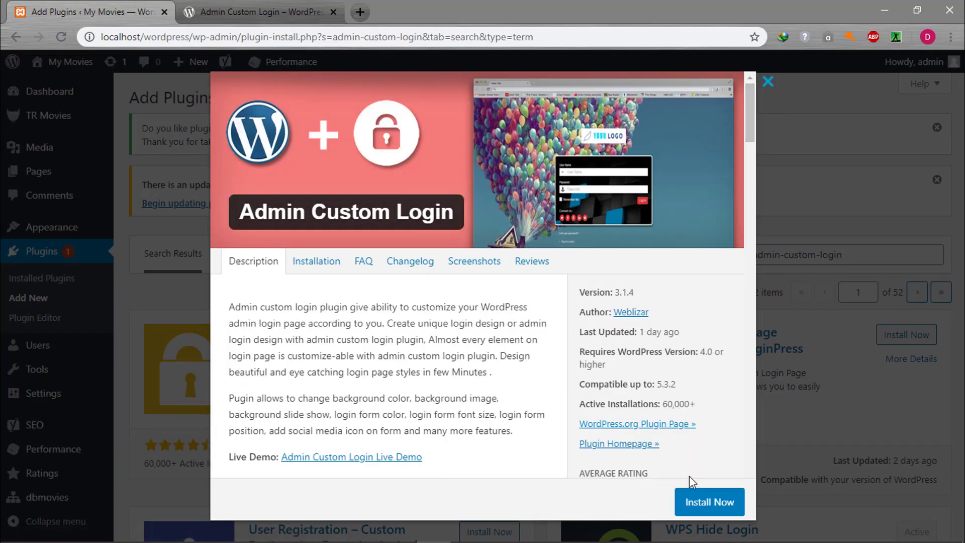
left_click(694, 499)
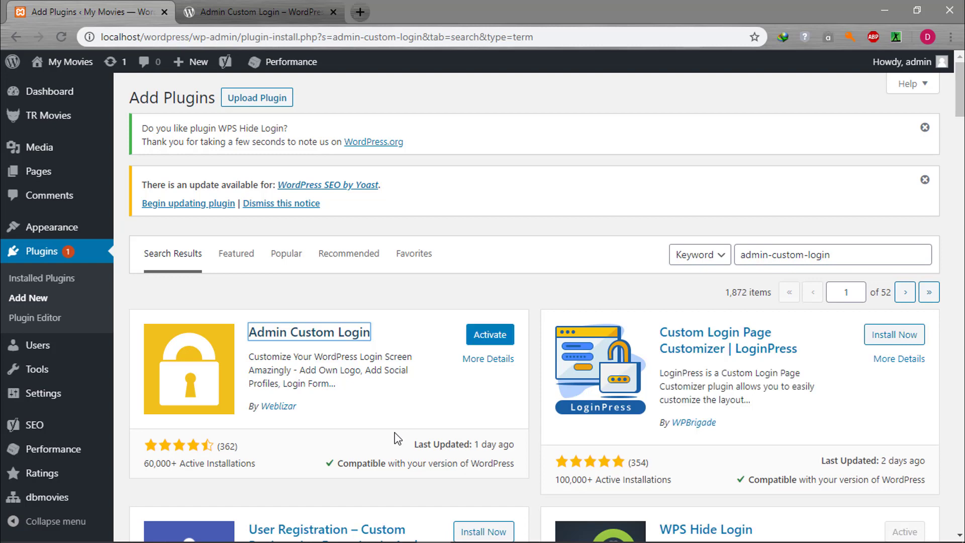
left_click(490, 341)
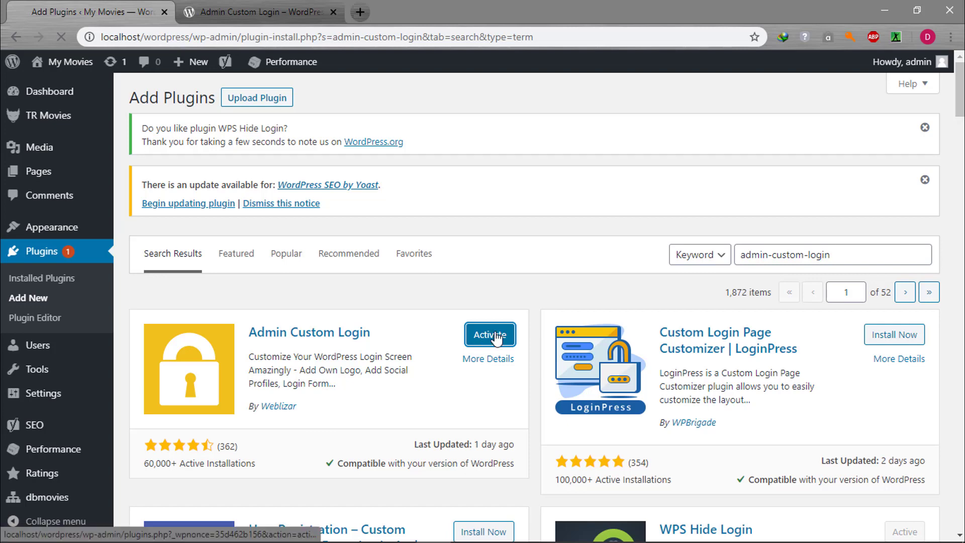
scroll(352, 422, "down", 1)
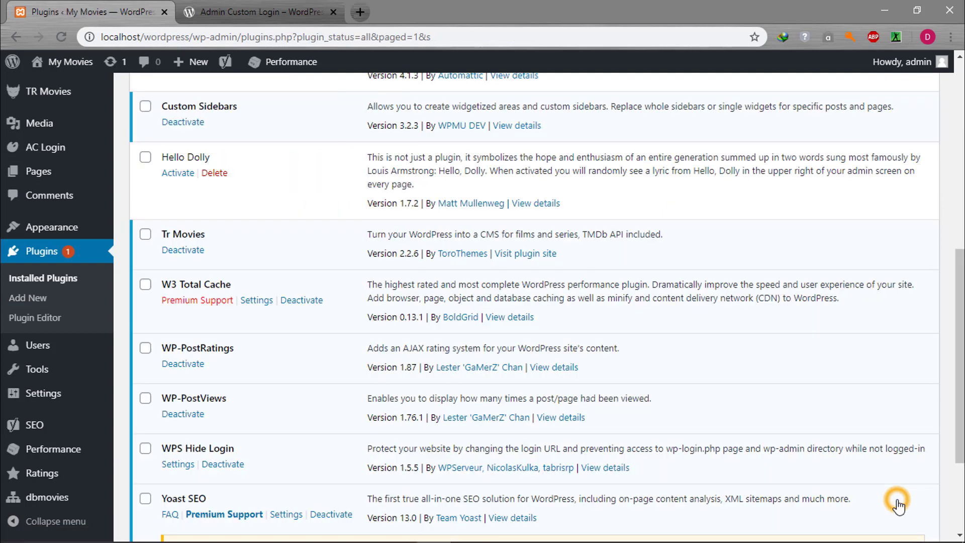
left_click(45, 402)
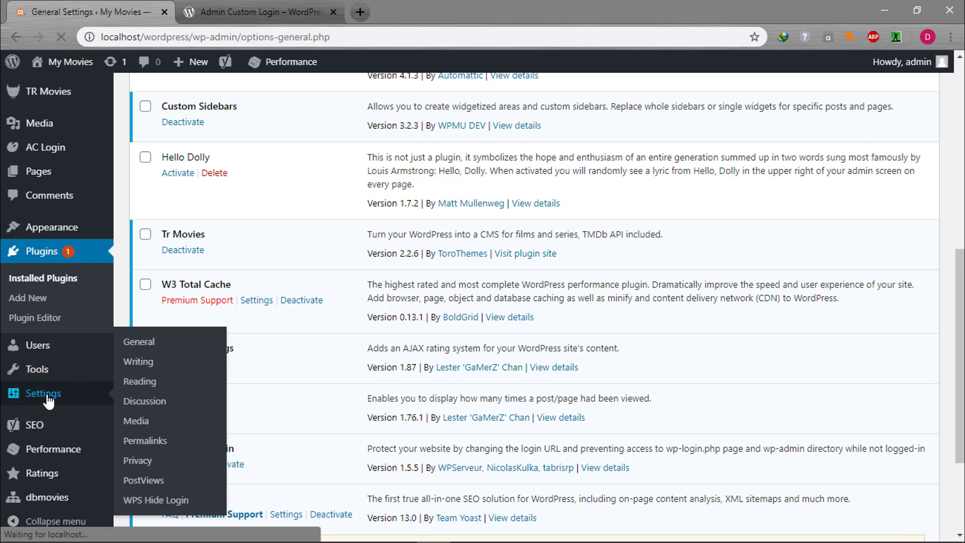
scroll(49, 401, "down", 5)
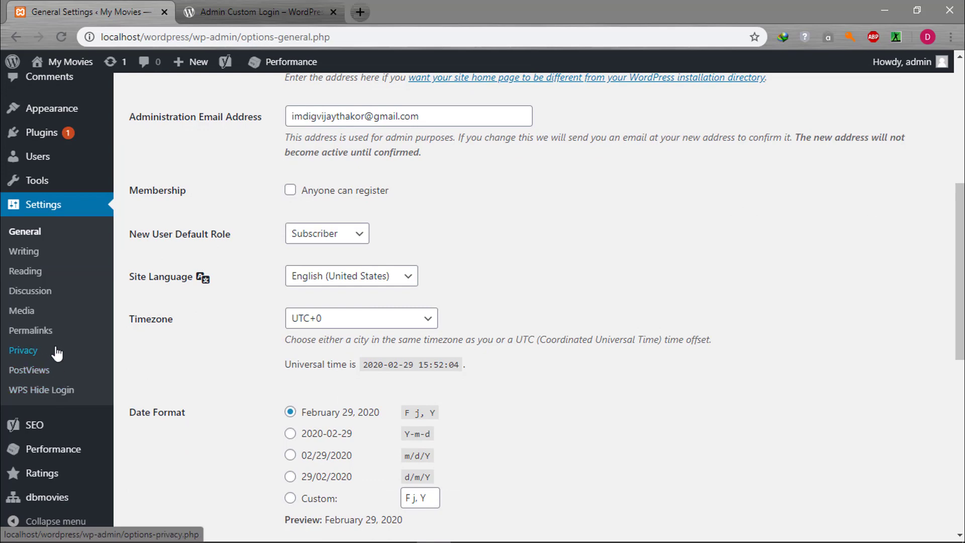
scroll(54, 349, "up", 5)
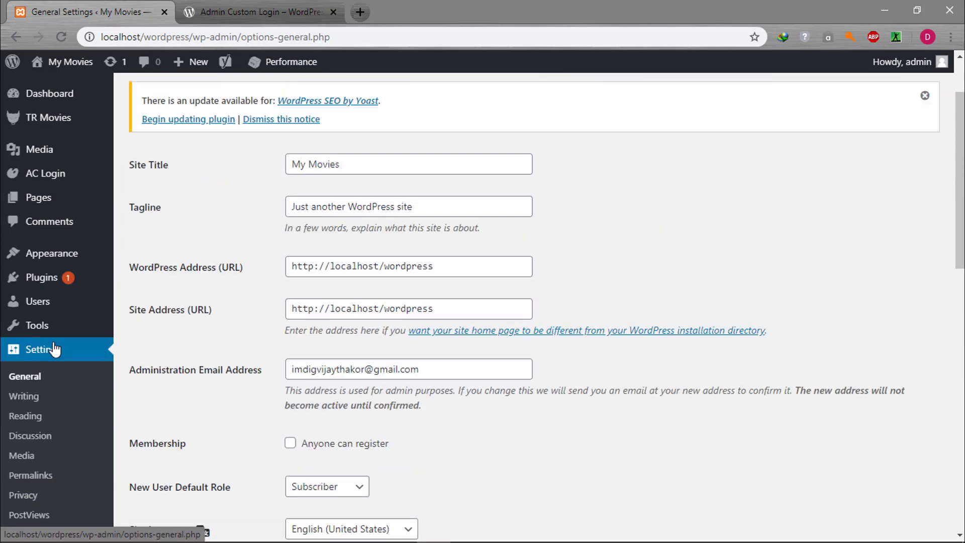
Open the AC Login settings and save them with the Admin Custom Login status left on Enable
mouse_move(39, 200)
left_click(42, 176)
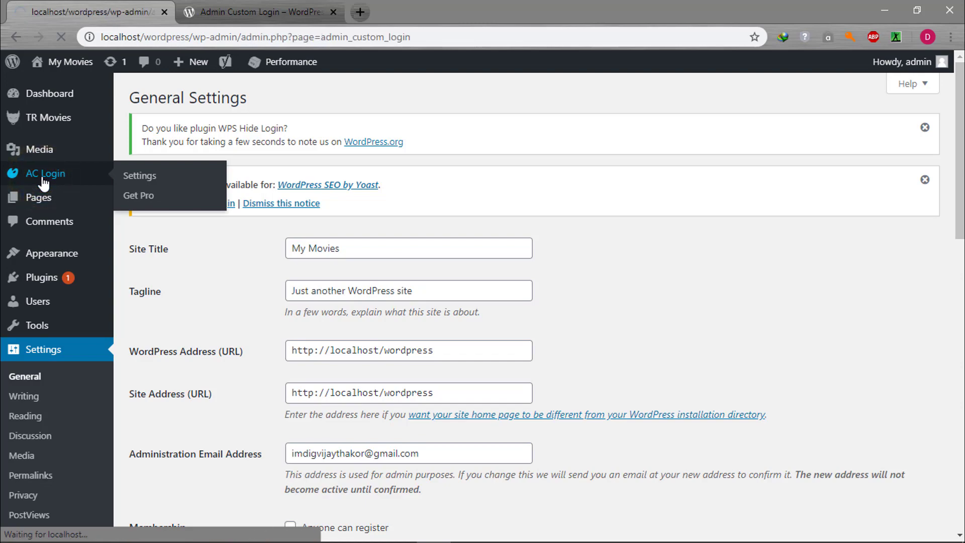
scroll(565, 247, "down", 15)
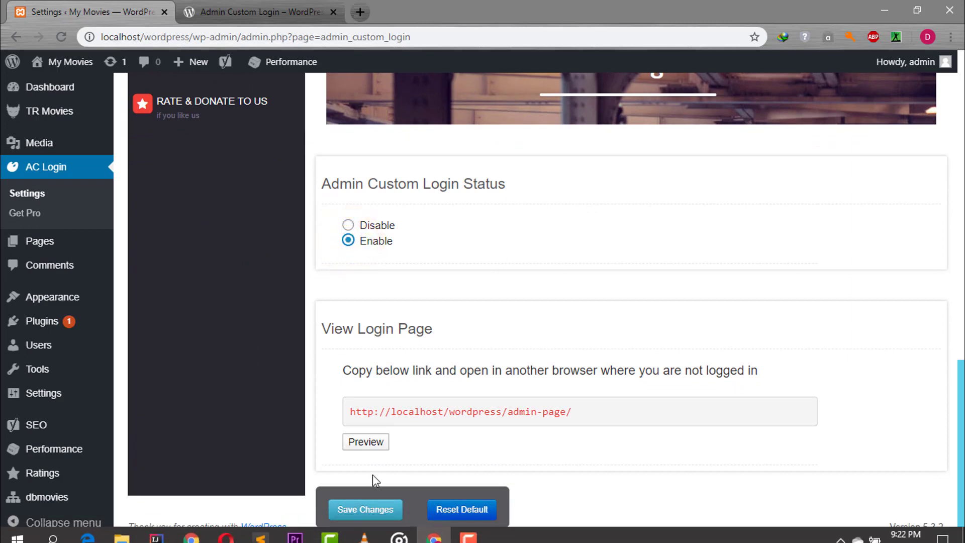
left_click(372, 510)
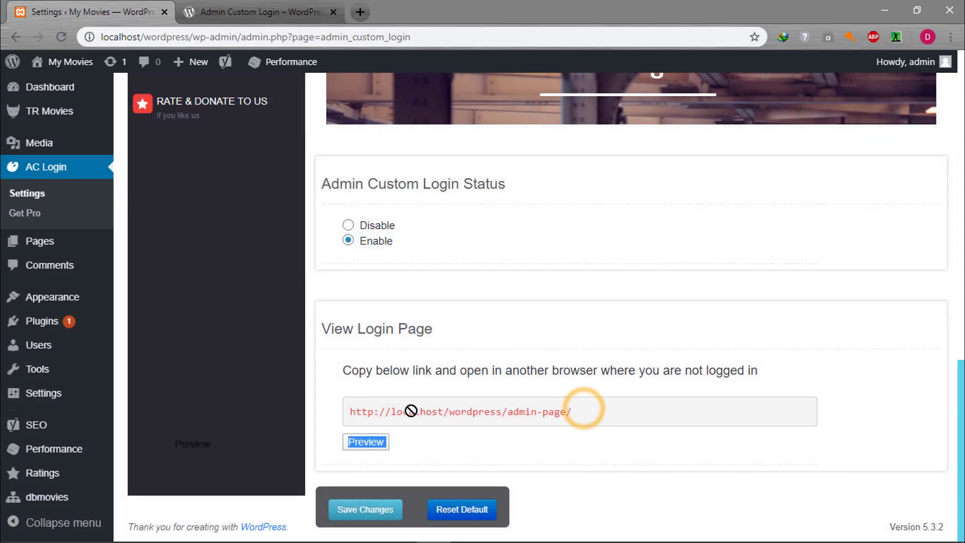
left_click(573, 409)
left_click(435, 426)
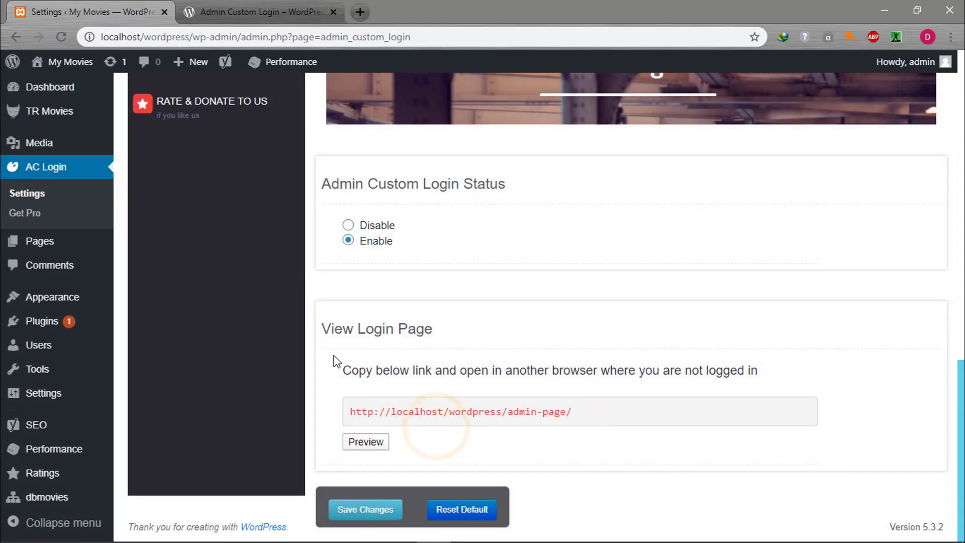
left_click_drag(354, 412, 586, 411)
key("ctrl+c")
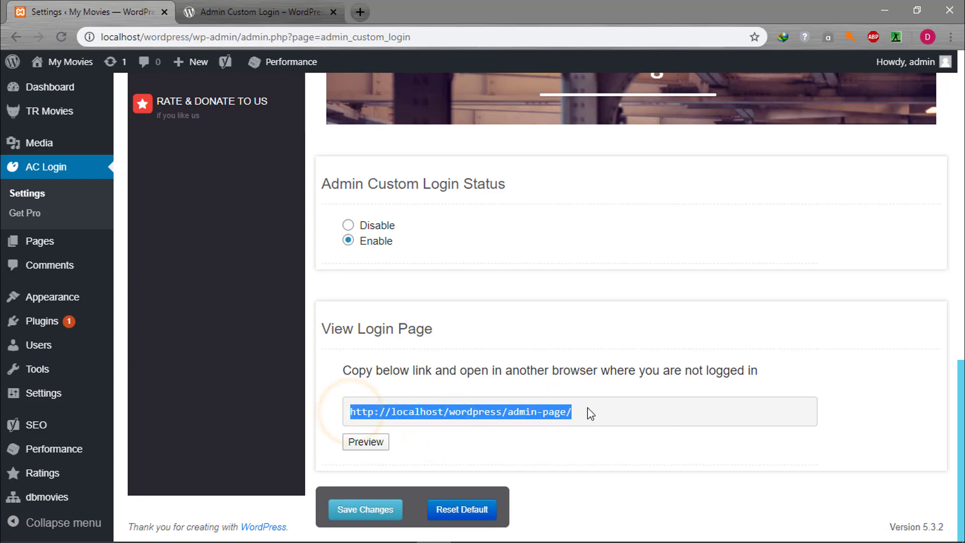
left_click(952, 37)
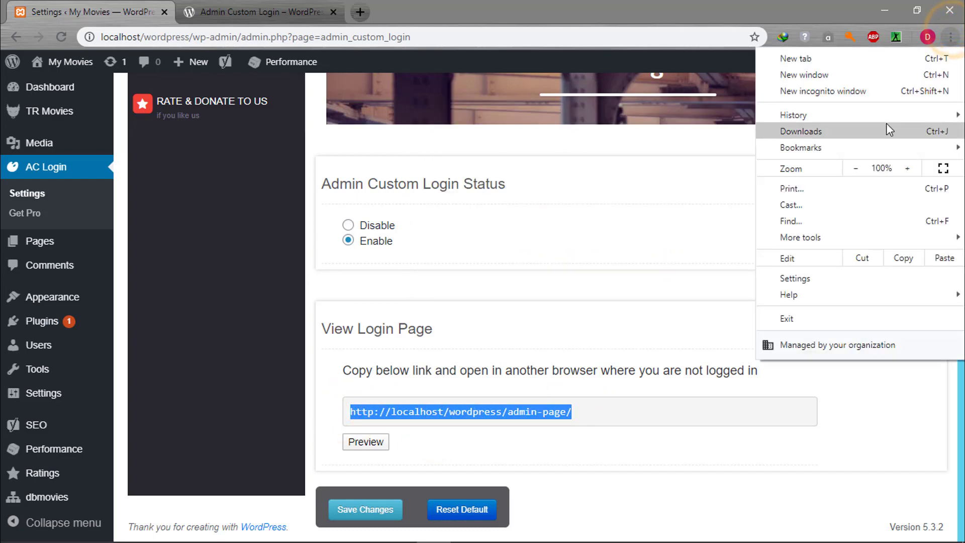
left_click(847, 91)
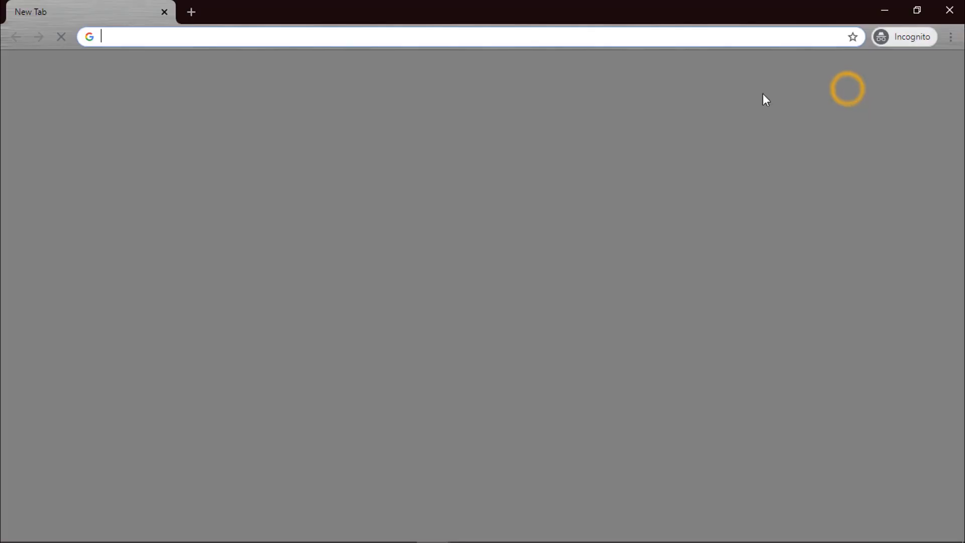
left_click(236, 33)
key("ctrl+v")
key("Return")
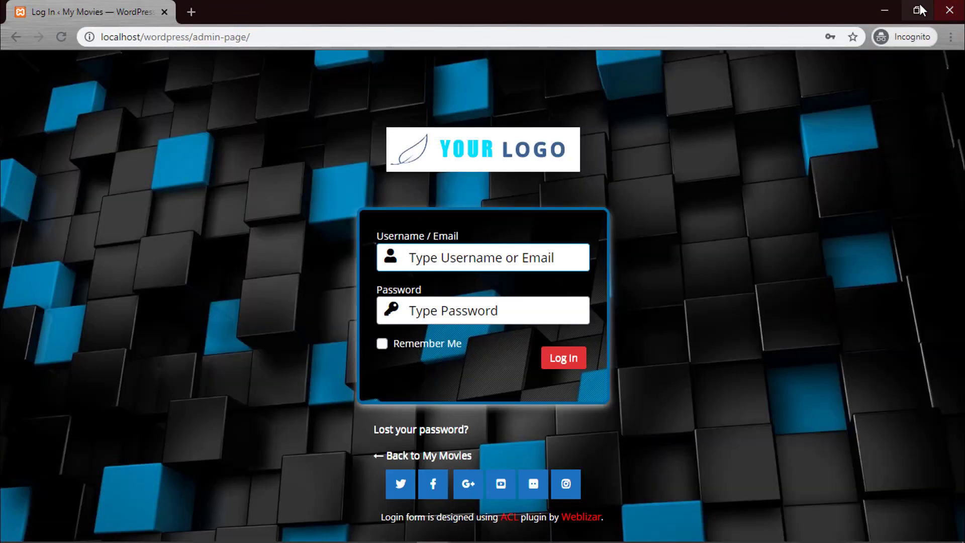
left_click(892, 16)
Set the login page background to Static Background Image in the Background Design settings
scroll(386, 272, "up", 8)
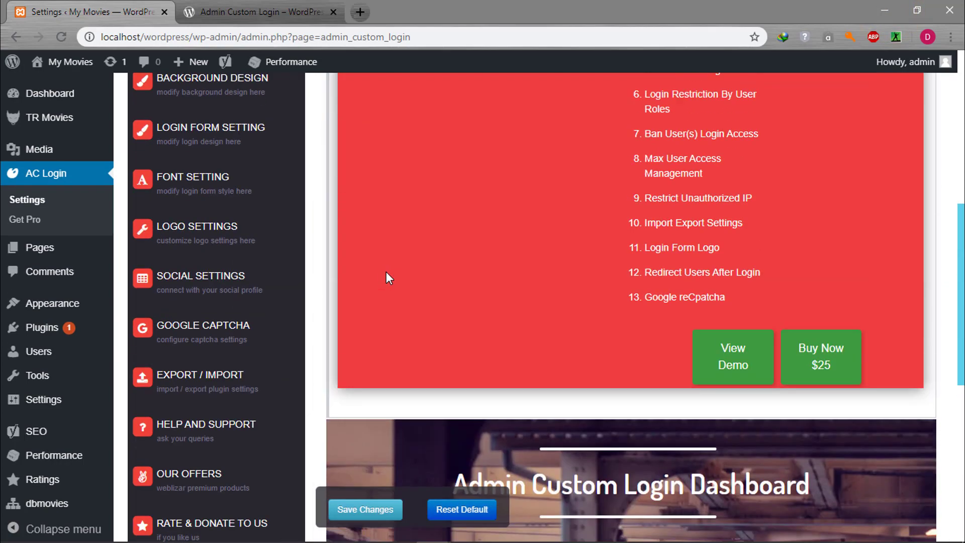
scroll(372, 287, "up", 5)
scroll(372, 288, "down", 2)
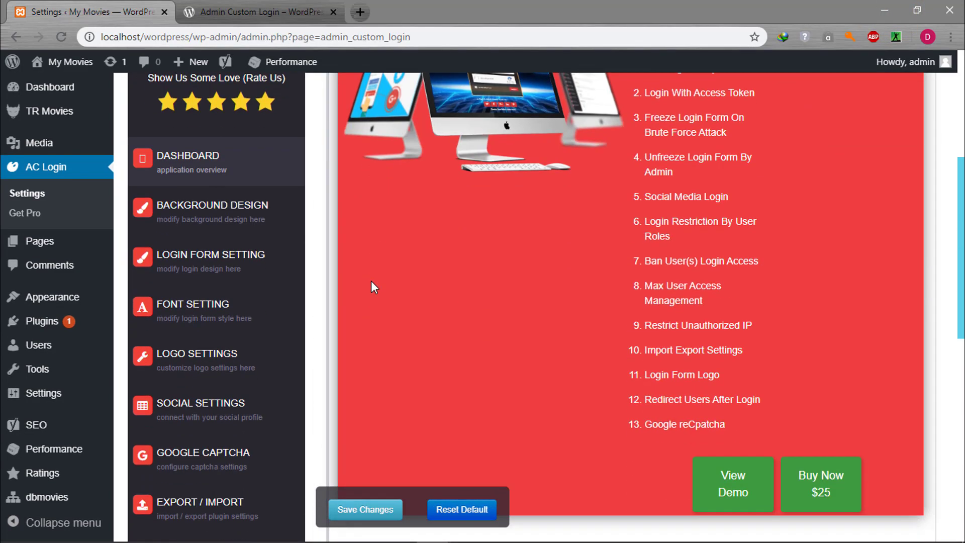
left_click(210, 207)
scroll(580, 179, "down", 7)
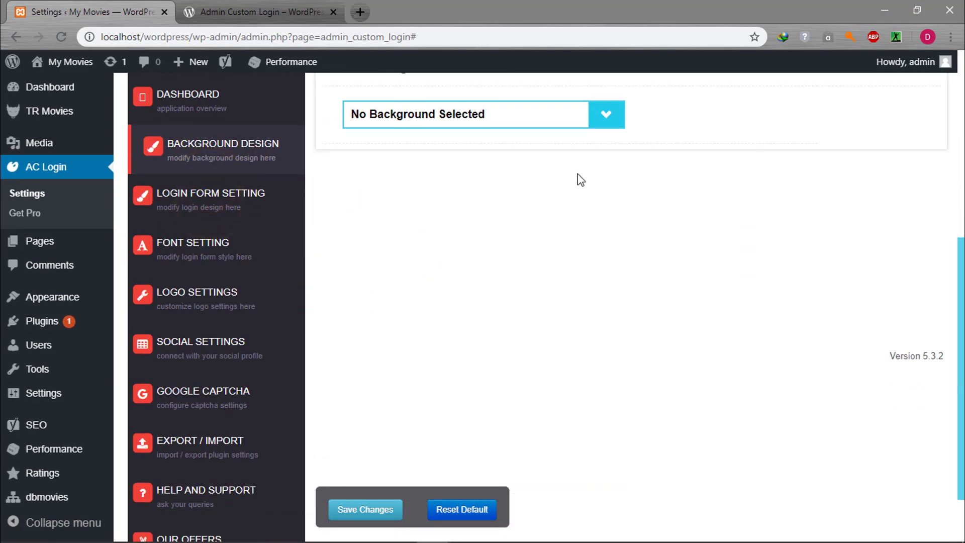
left_click(607, 119)
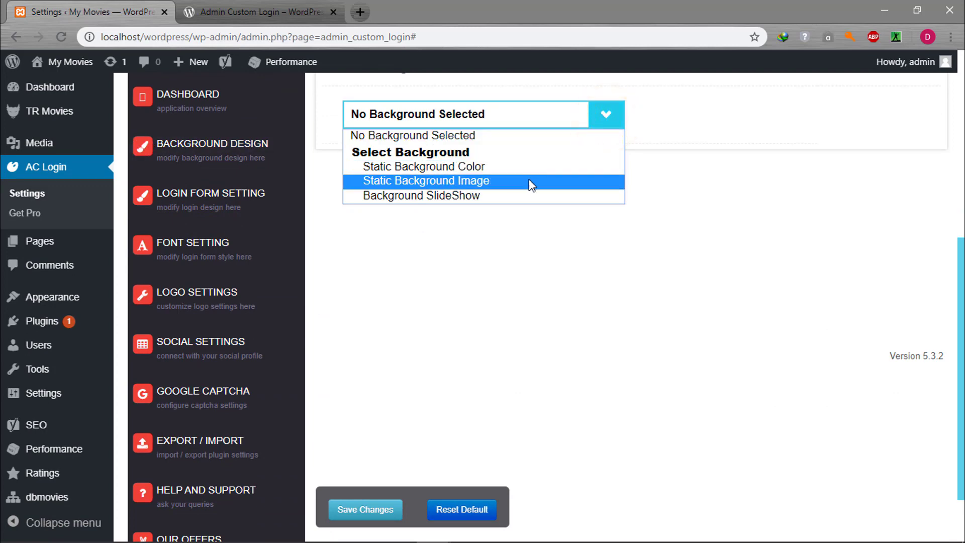
left_click(678, 477)
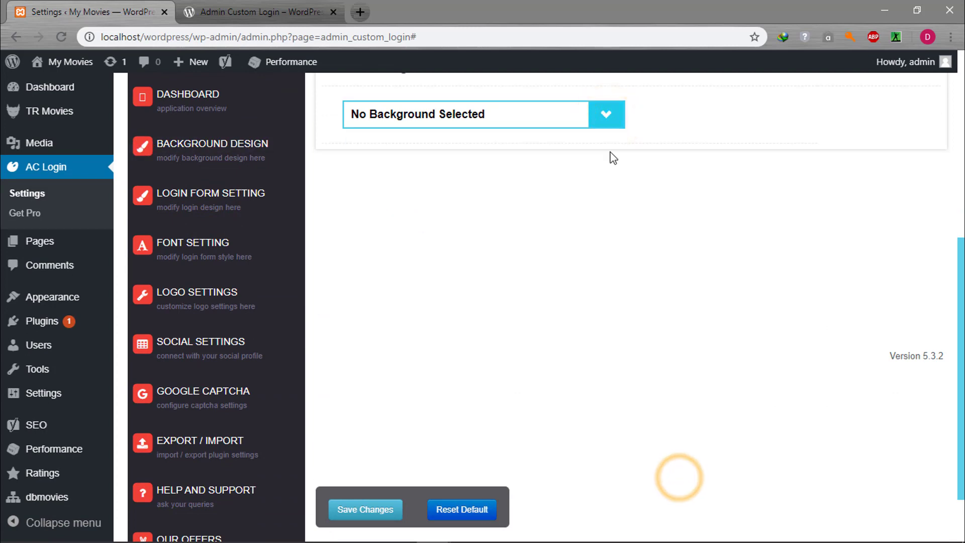
scroll(610, 152, "up", 5)
left_click(607, 375)
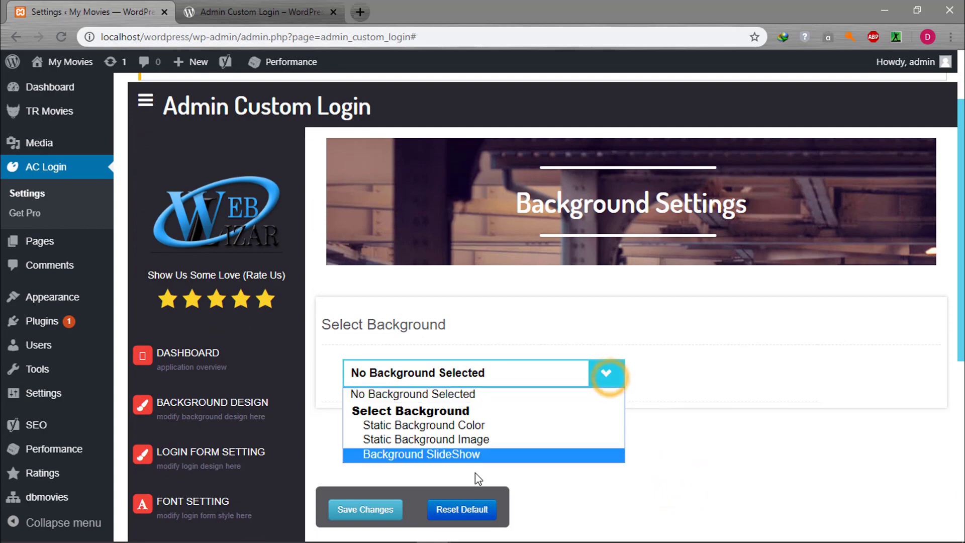
left_click(487, 439)
scroll(488, 439, "down", 3)
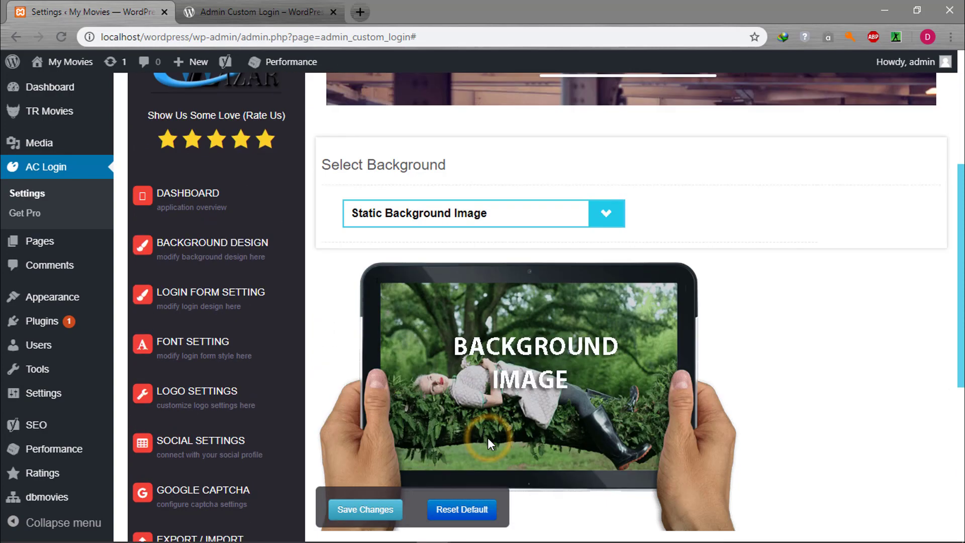
Upload the Backgroud-Image file from the BG folder inside the Desktop's xd folder for the login background
scroll(488, 437, "down", 5)
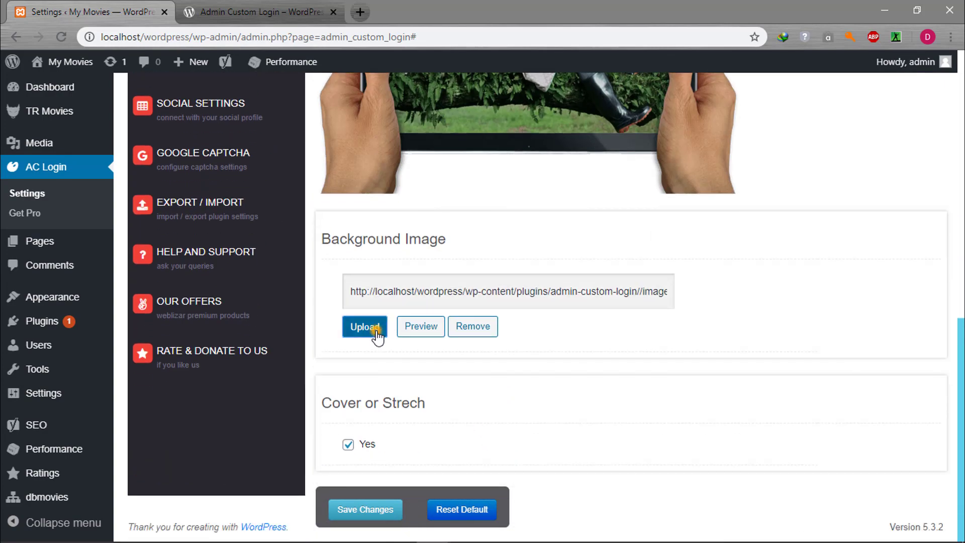
left_click(376, 335)
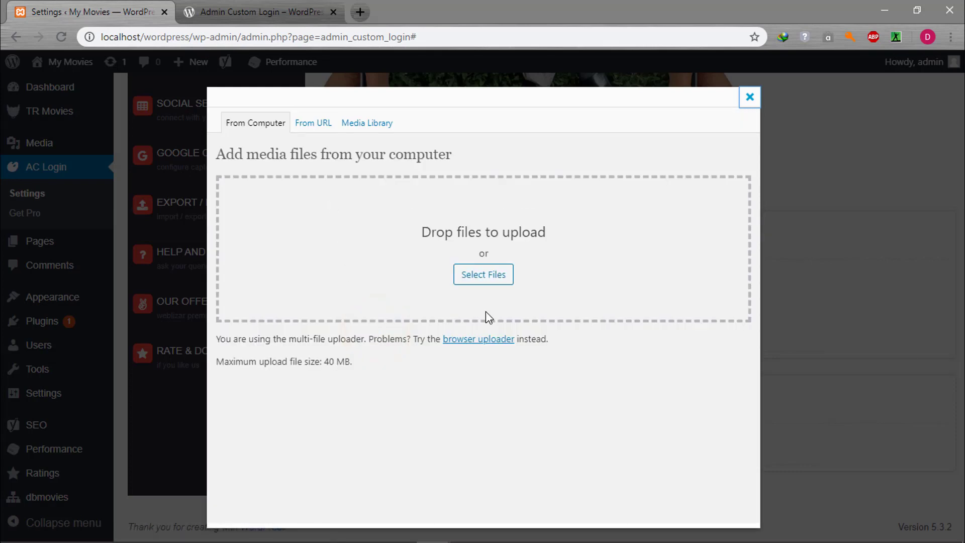
left_click(492, 284)
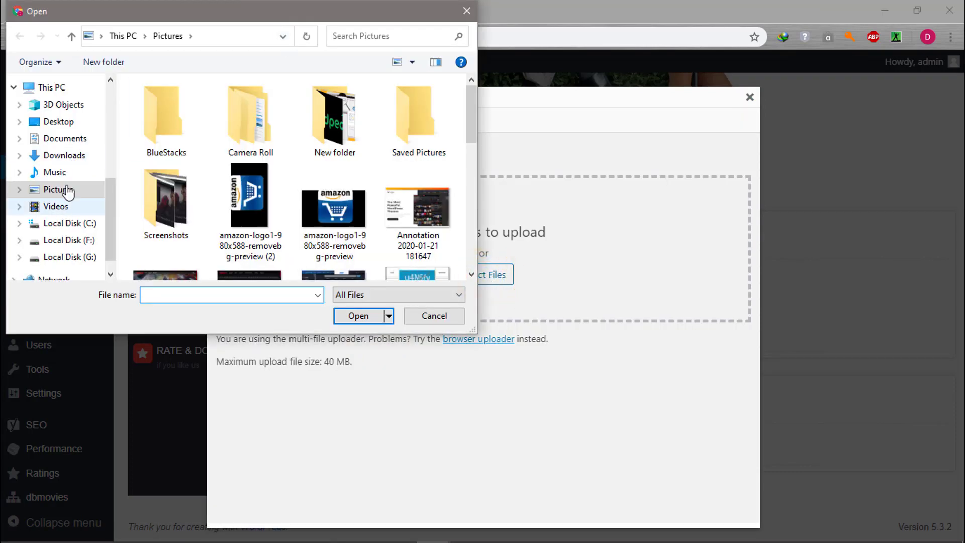
left_click(71, 156)
scroll(281, 195, "down", 3)
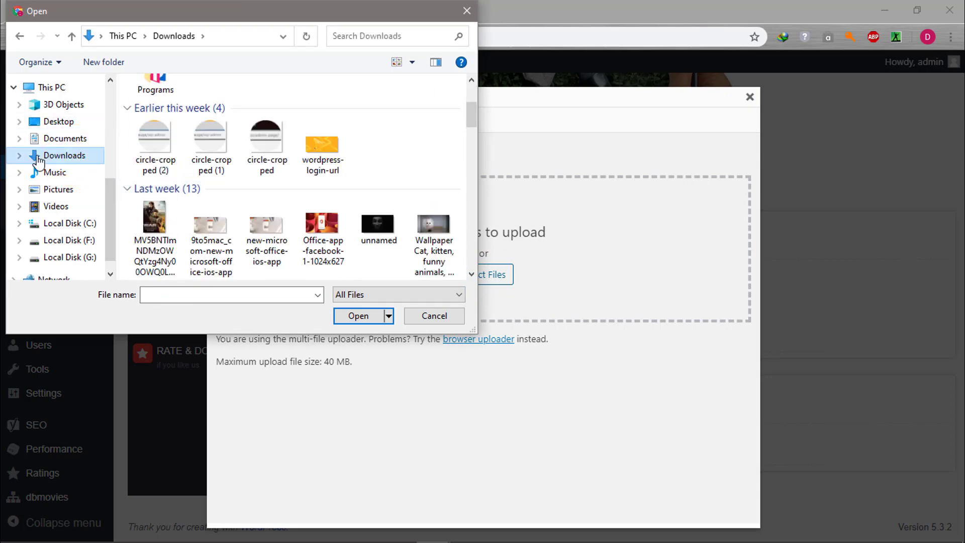
left_click(39, 104)
left_click(39, 121)
scroll(298, 219, "down", 3)
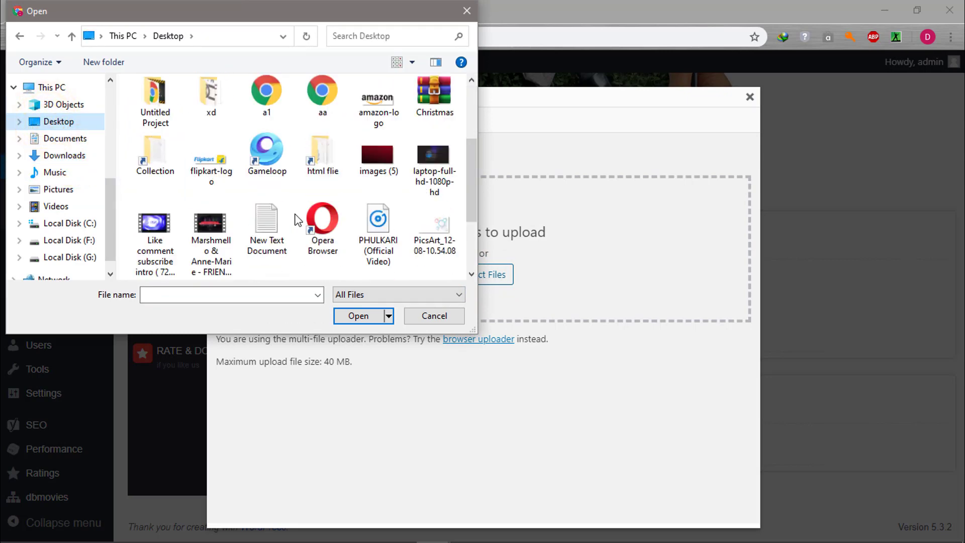
double_click(209, 98)
left_click(333, 135)
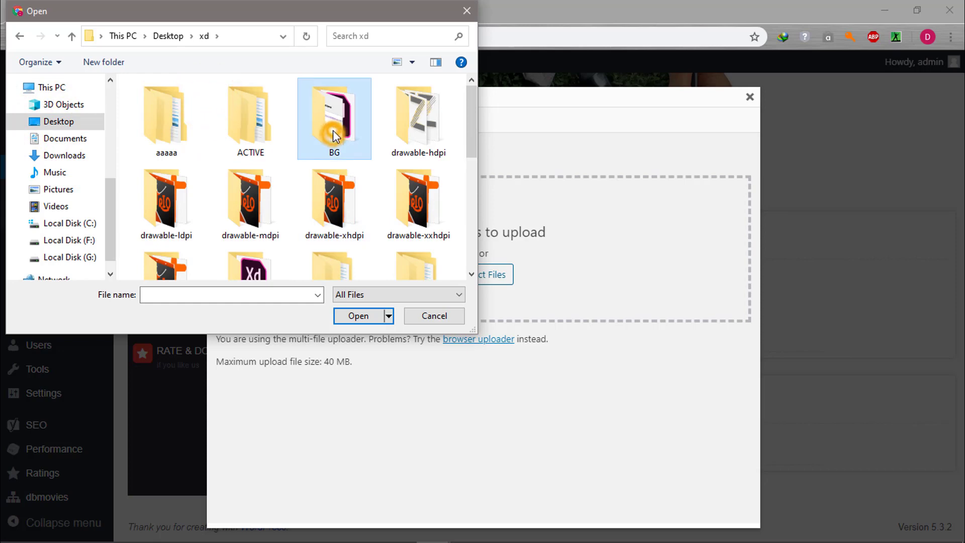
double_click(334, 135)
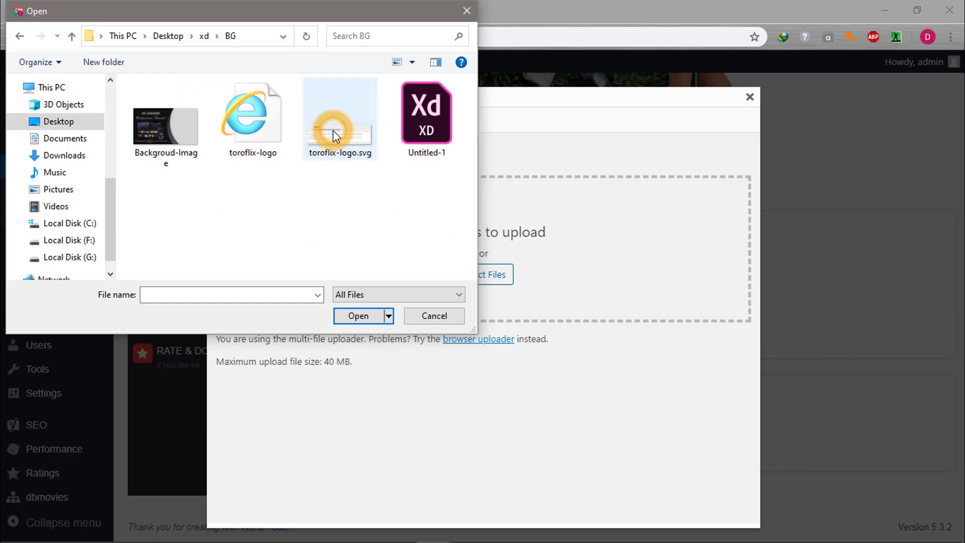
left_click(167, 156)
left_click(359, 315)
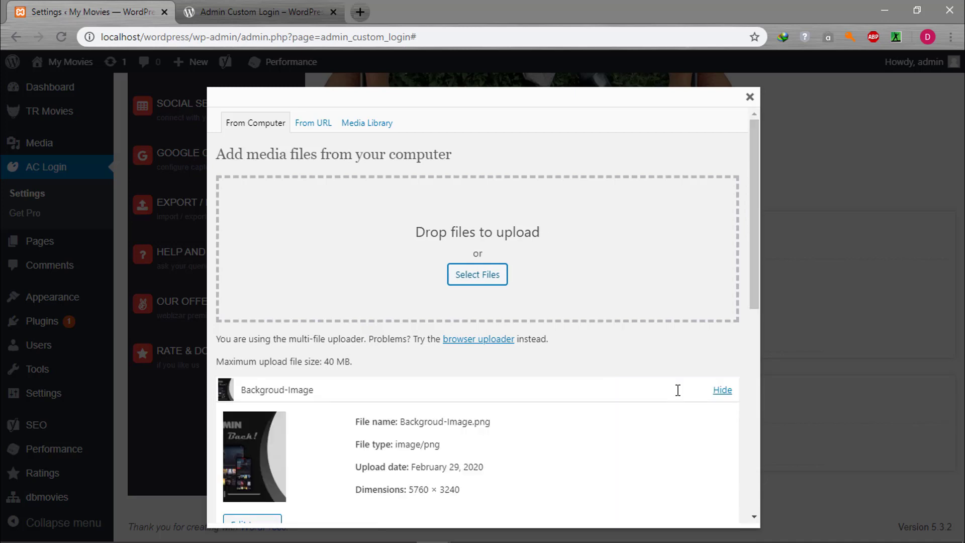
Copy the uploaded image's title, Backgroud-Image, into its alternative text and save all changes
scroll(678, 393, "down", 6)
scroll(680, 396, "down", 3)
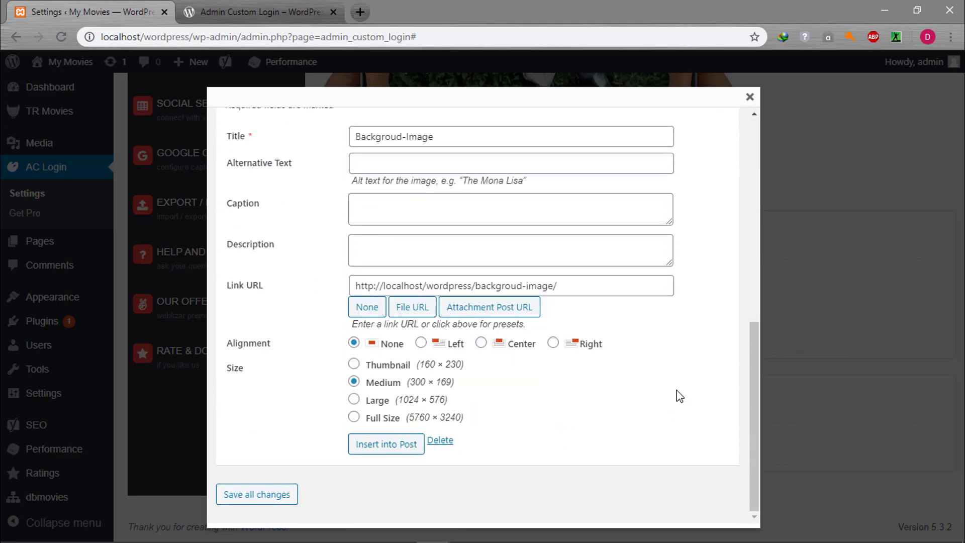
triple_click(448, 137)
key("ctrl+c")
left_click(415, 156)
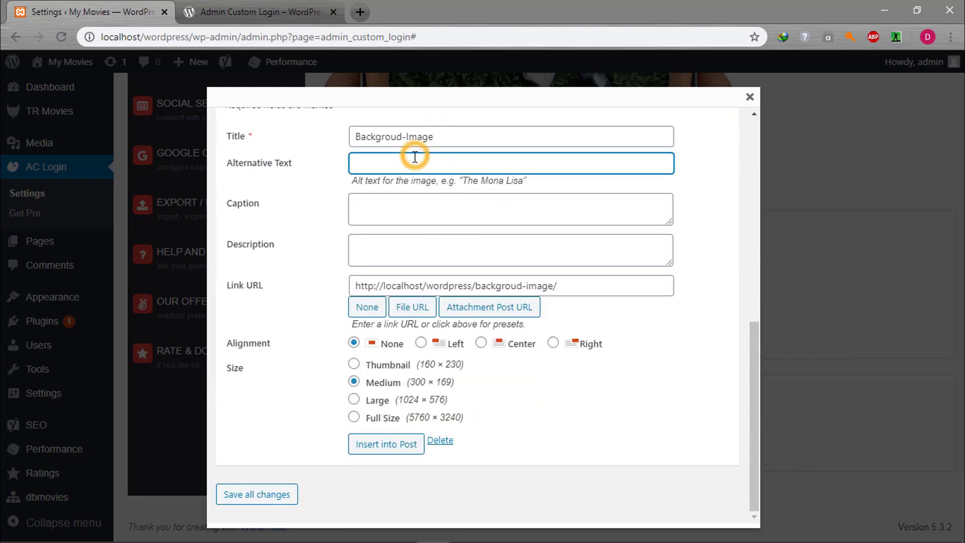
key("ctrl+v")
left_click(255, 494)
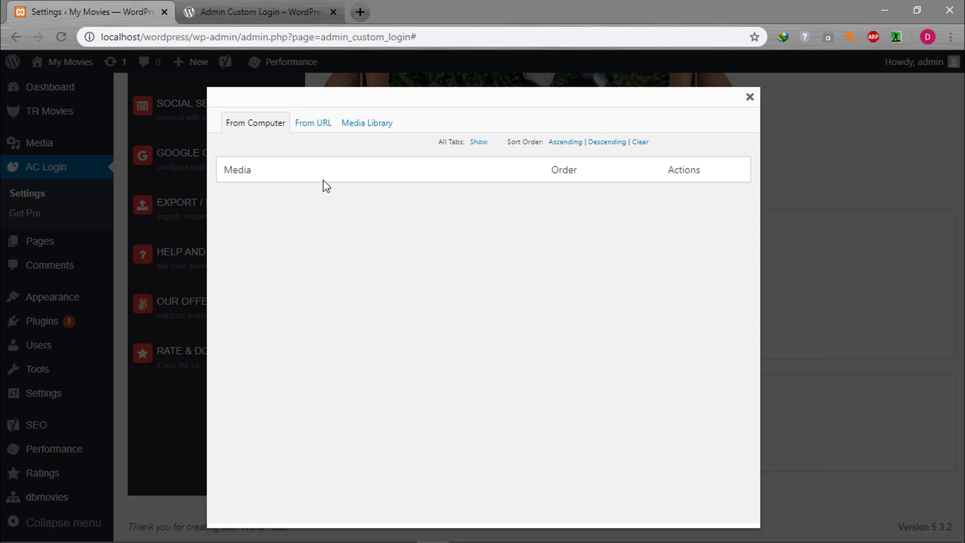
Insert Backgroud-Image from the media library at Full Size as the login background image and save the background settings
left_click(373, 125)
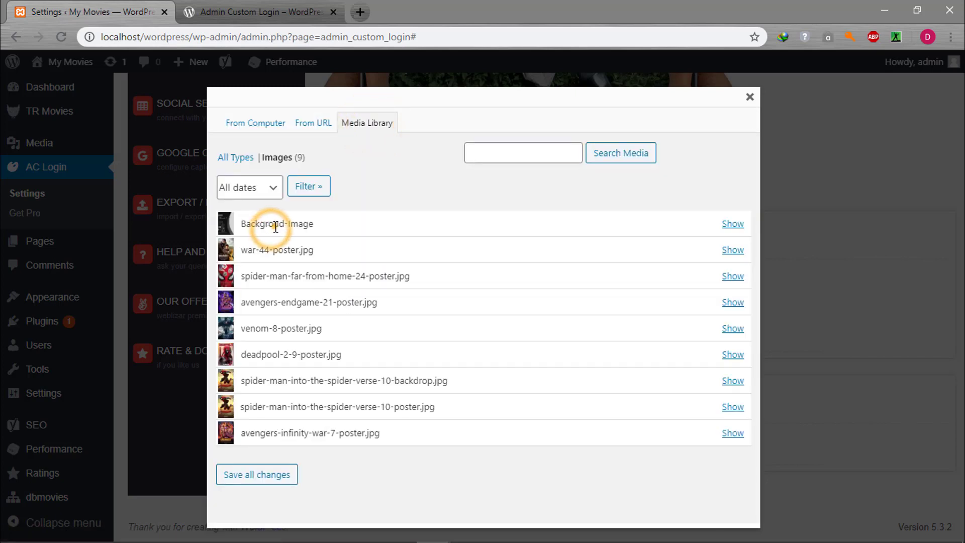
left_click(736, 225)
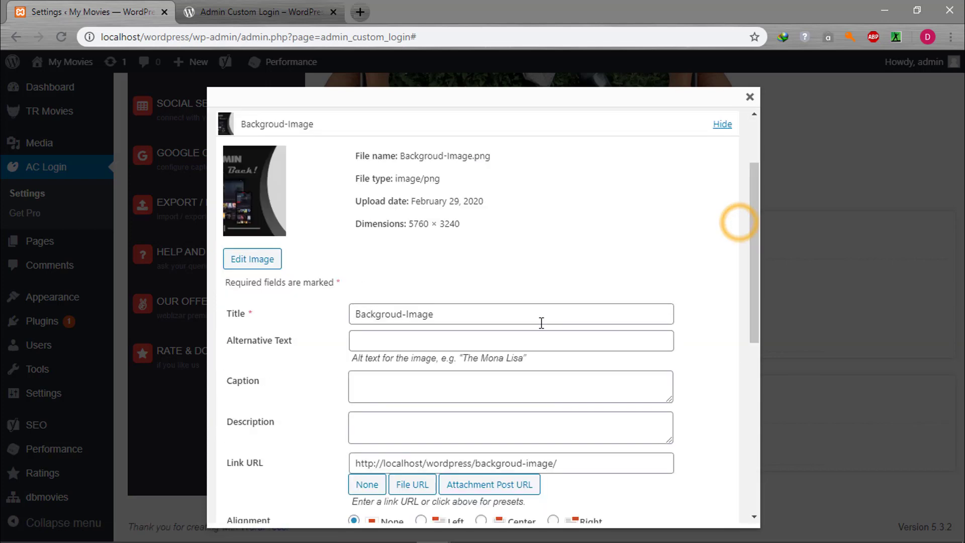
scroll(521, 338, "down", 8)
scroll(521, 338, "up", 1)
left_click(354, 195)
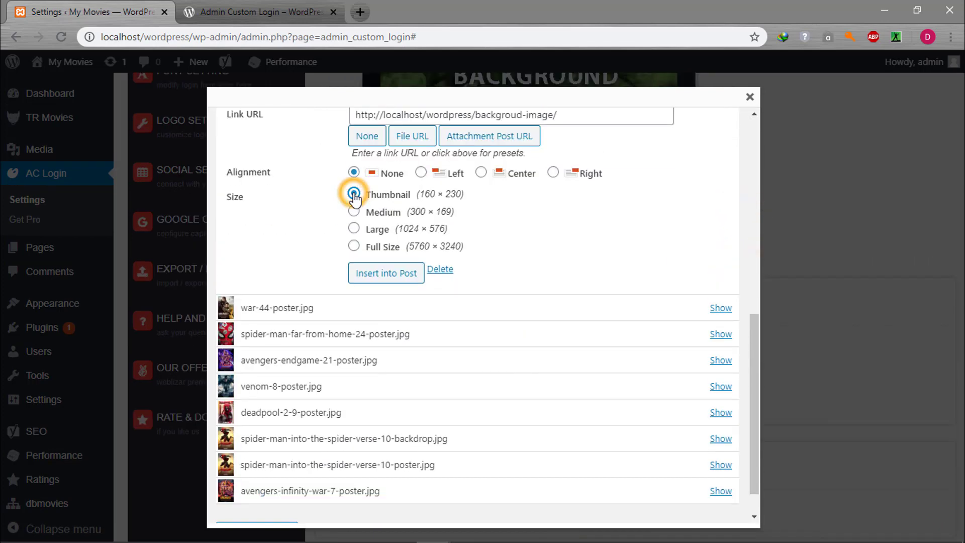
left_click(354, 246)
left_click(365, 274)
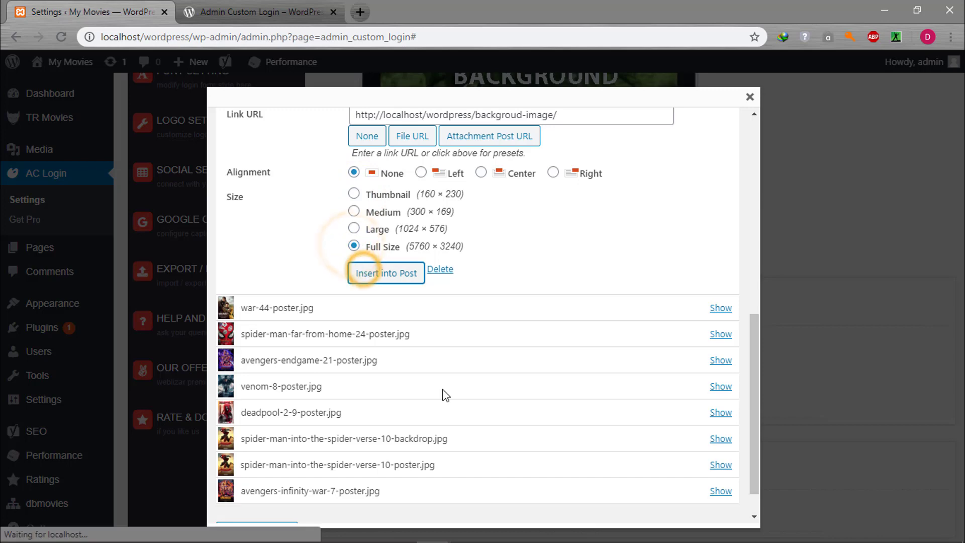
left_click(372, 390)
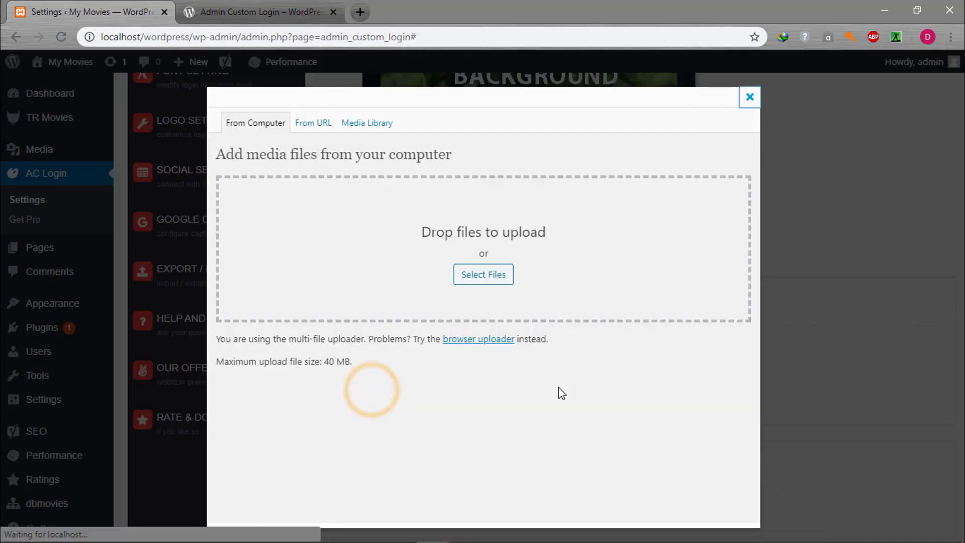
left_click(750, 96)
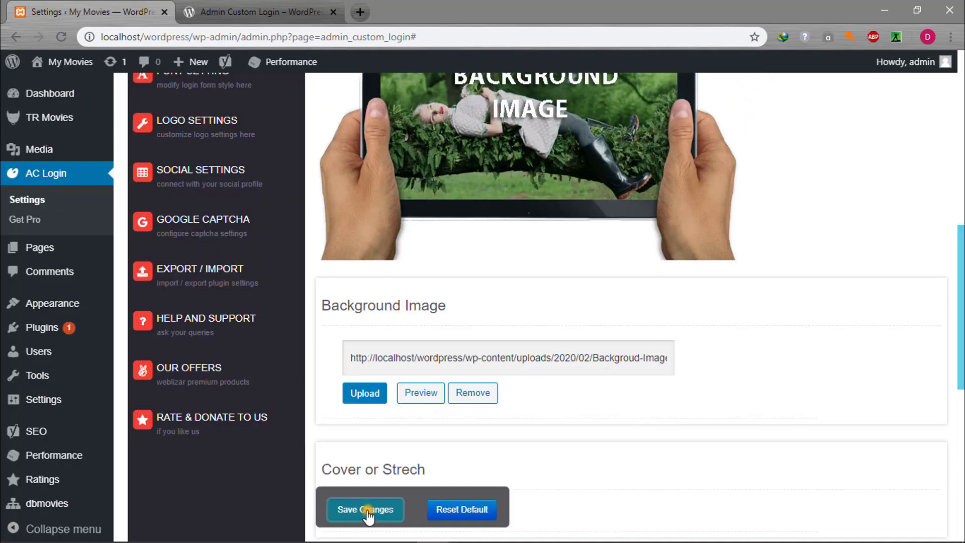
Reload the login page in the incognito window to check the new background image, and return to the plugin settings
left_click(285, 4)
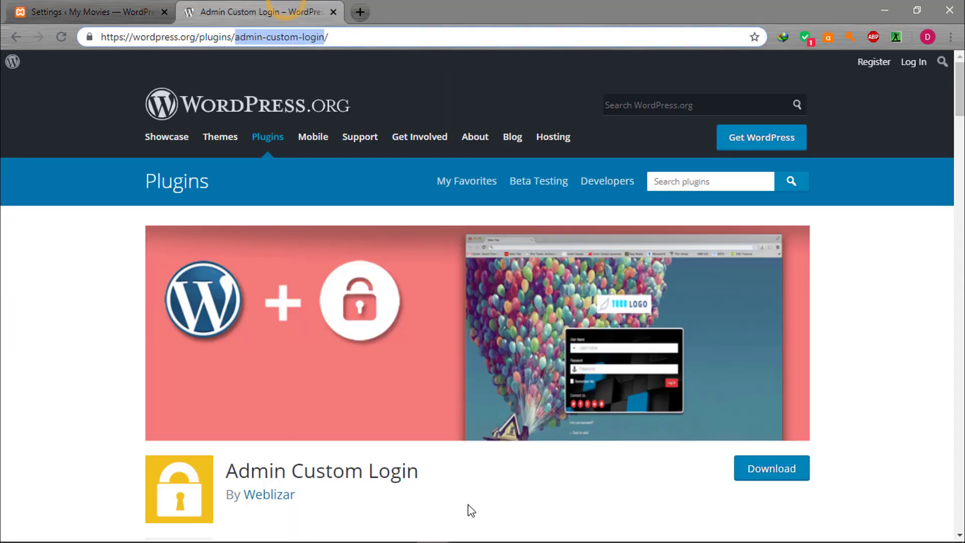
left_click(100, 12)
mouse_move(468, 528)
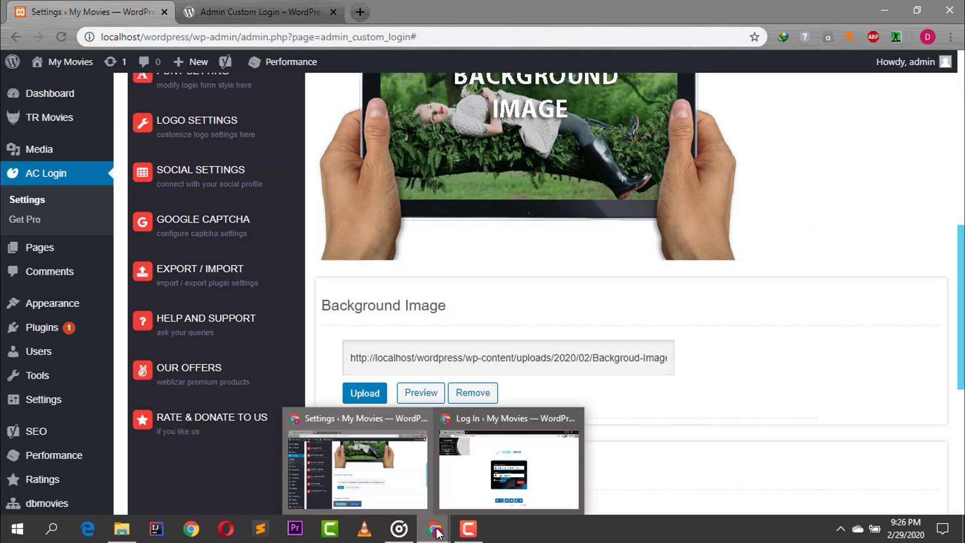
left_click(478, 492)
left_click(61, 38)
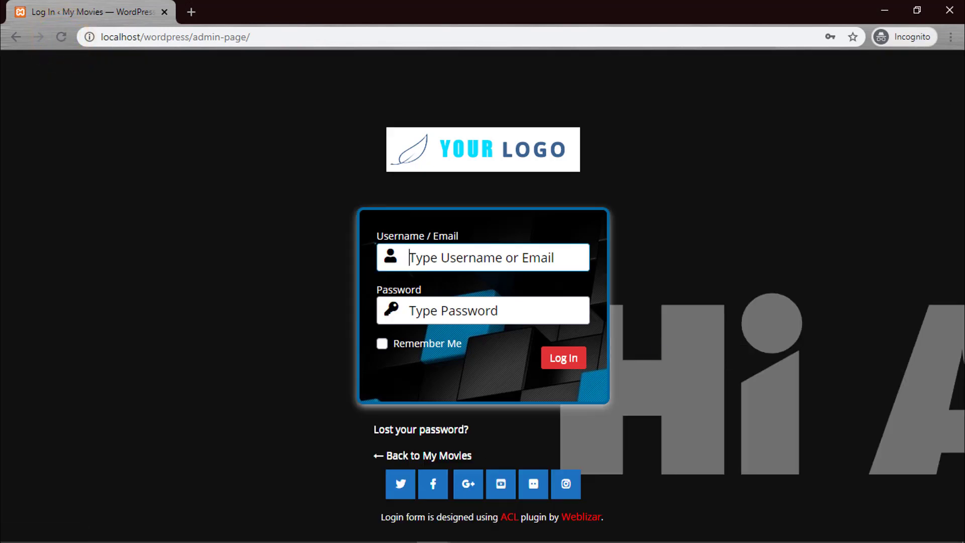
left_click(884, 10)
Enable Cover or Strech for the background image, save the changes and dismiss the confirmation
scroll(390, 454, "down", 6)
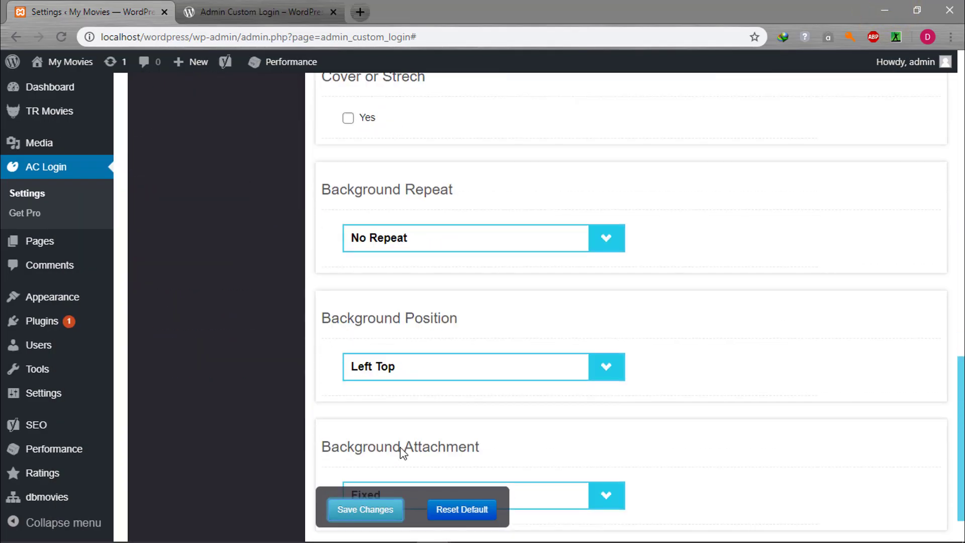
left_click(348, 117)
scroll(348, 120, "up", 5)
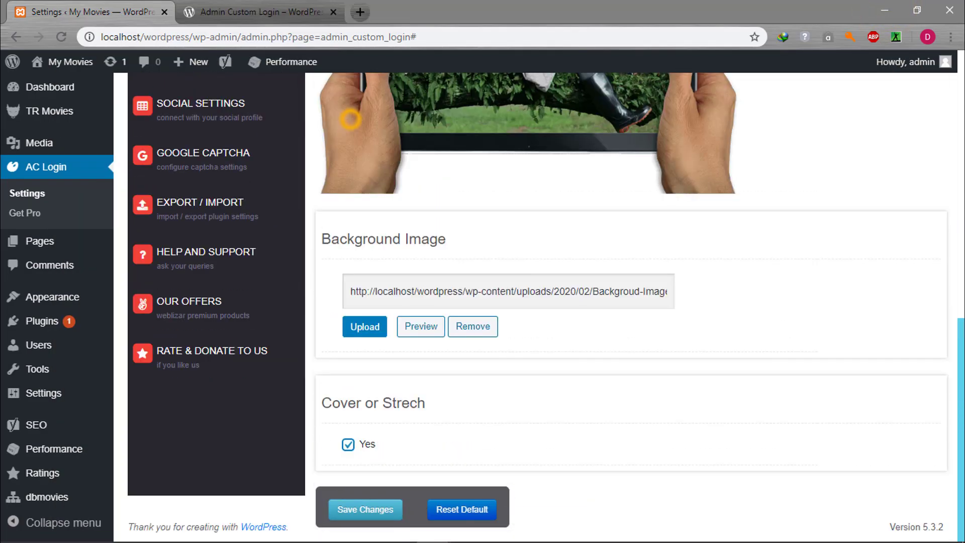
left_click(358, 518)
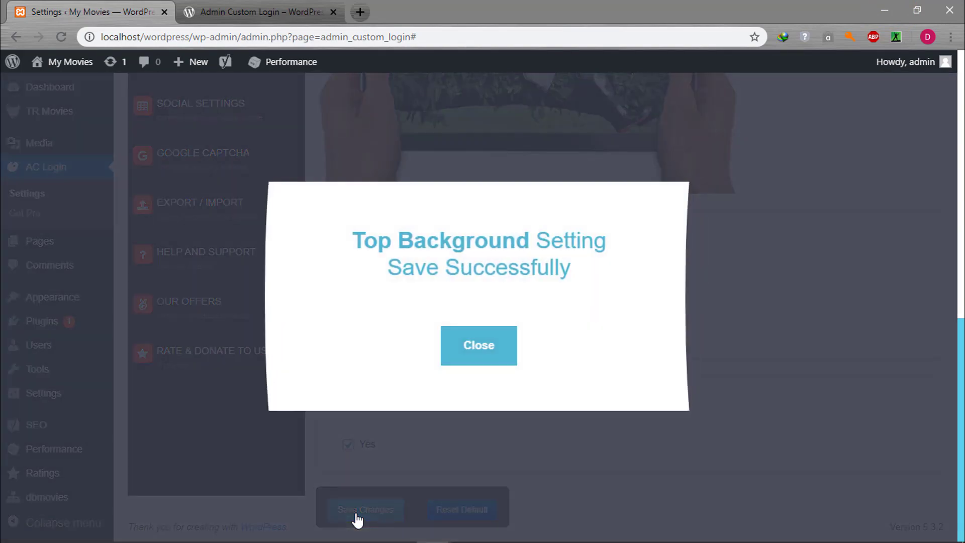
left_click(455, 361)
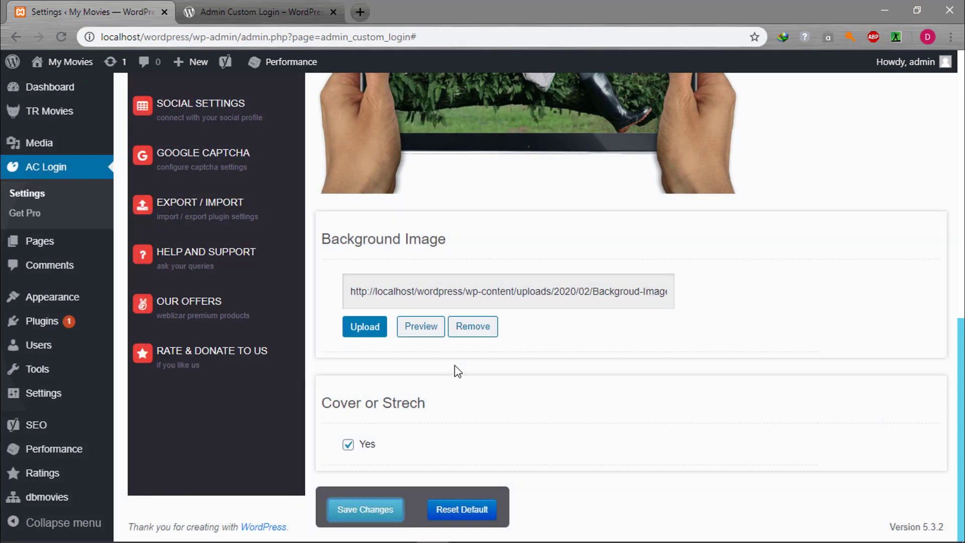
Reload the incognito login page to check how the stretched background fits, and return to the plugin settings
mouse_move(434, 528)
left_click(508, 468)
left_click(61, 38)
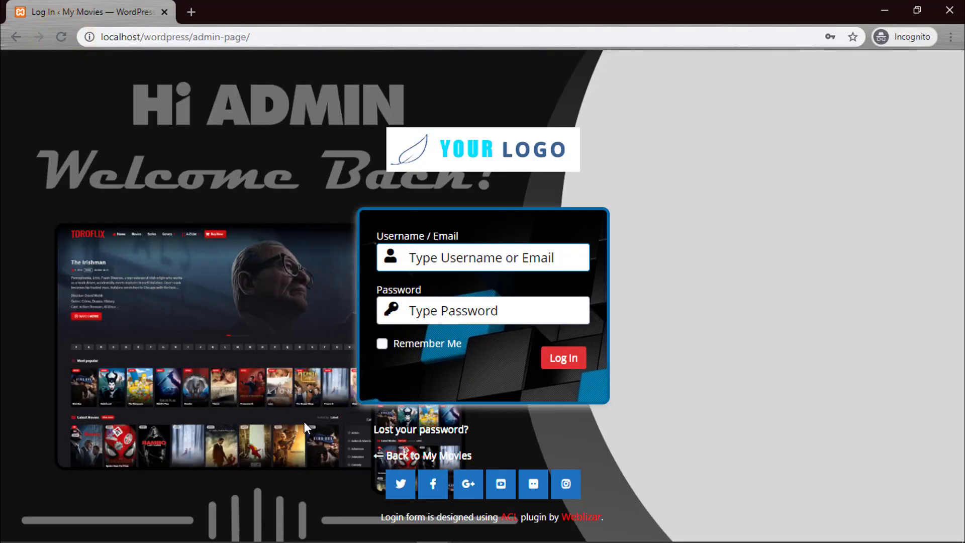
left_click(884, 10)
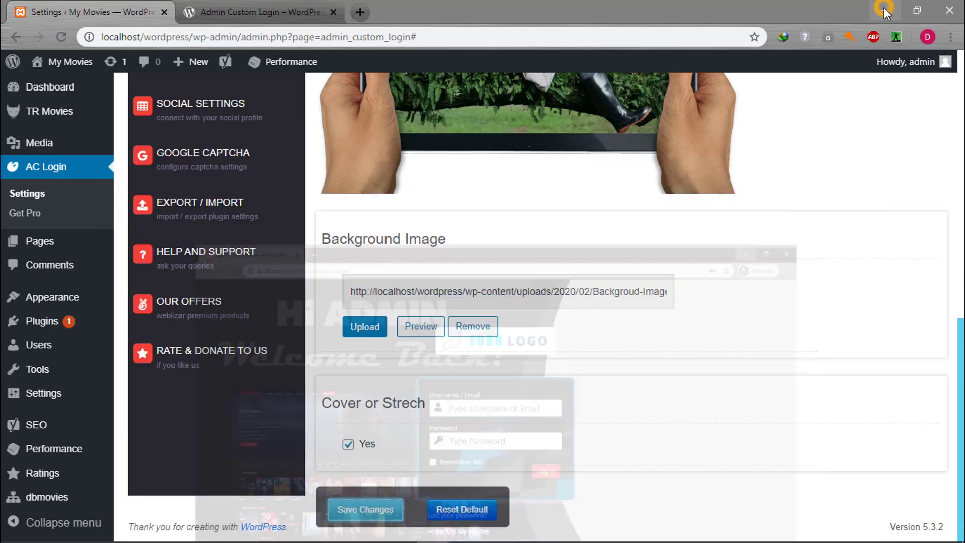
Set the Login Form Position to Floating in the Login Form Setting section
scroll(318, 310, "up", 5)
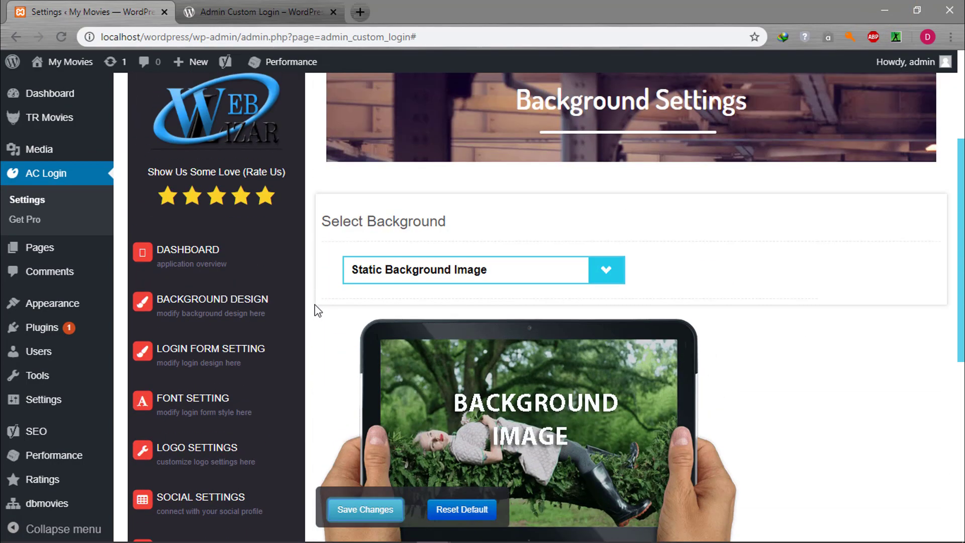
left_click(185, 367)
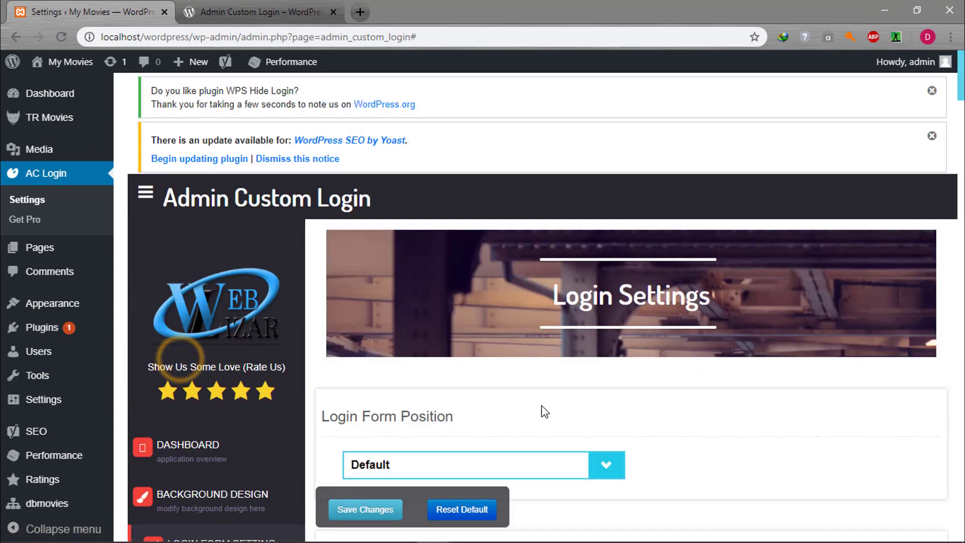
scroll(541, 405, "down", 10)
scroll(542, 405, "up", 6)
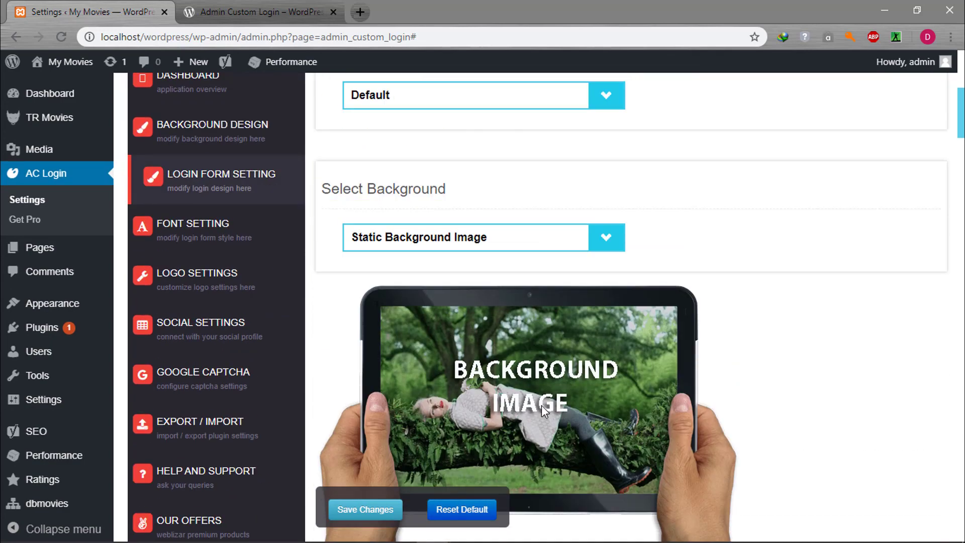
left_click(614, 204)
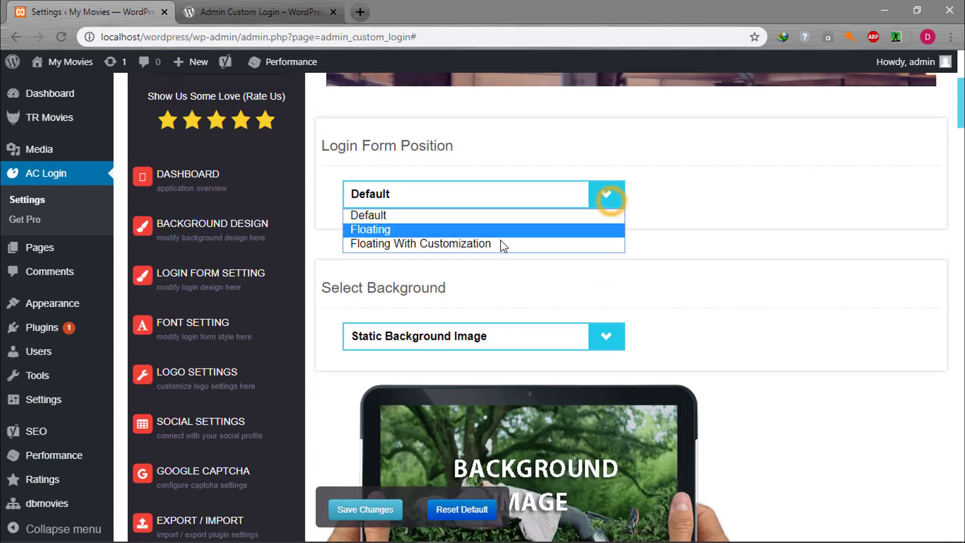
left_click(523, 231)
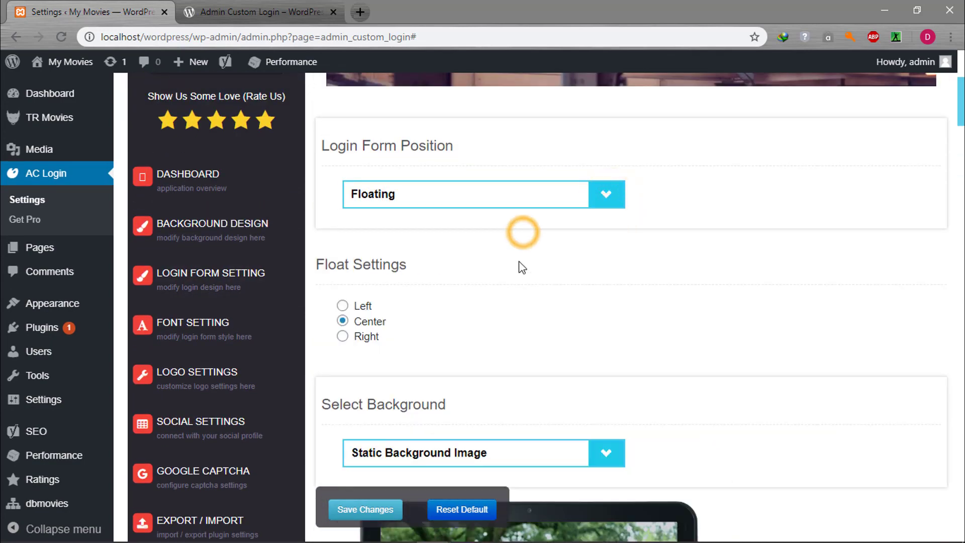
Set the login form's Float Settings to Right, save the changes and dismiss the confirmation
scroll(517, 278, "down", 3)
scroll(517, 278, "up", 2)
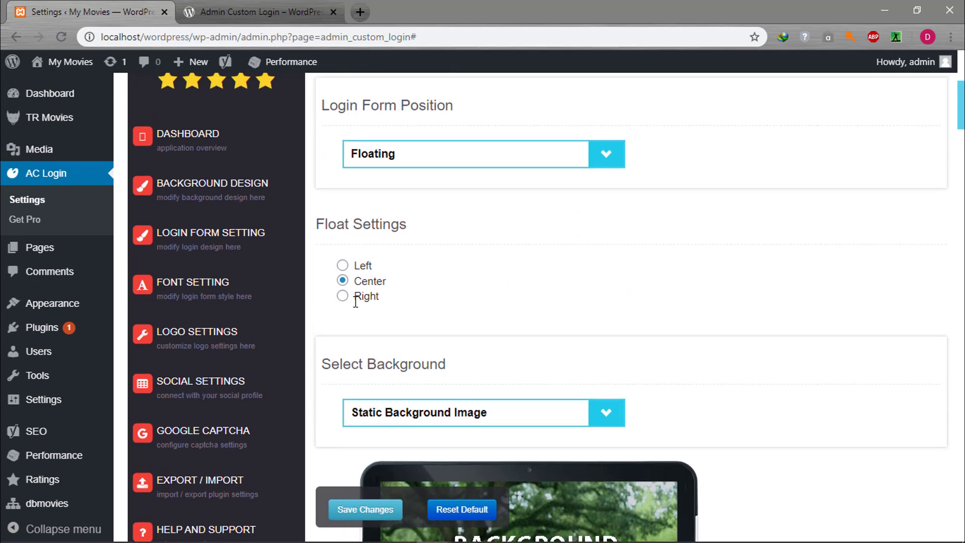
left_click(344, 296)
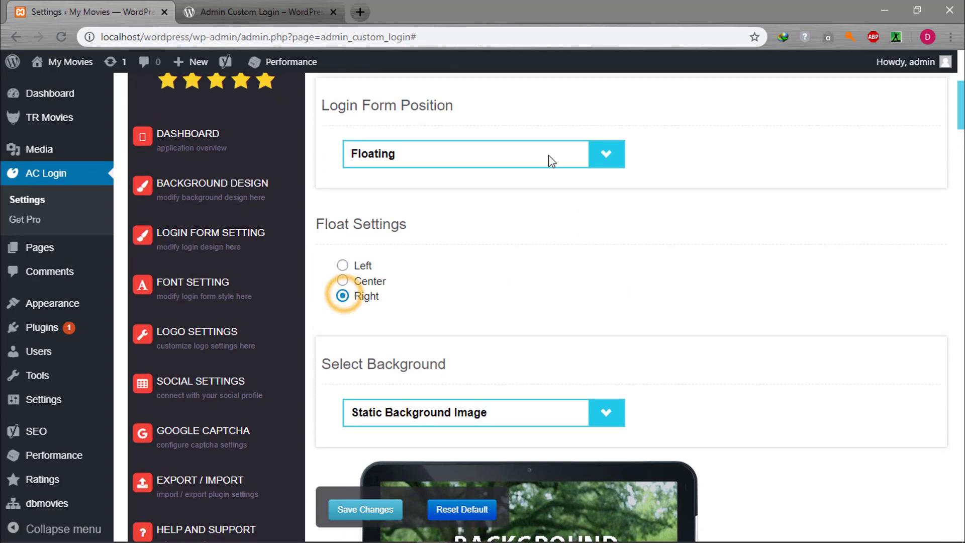
left_click(373, 517)
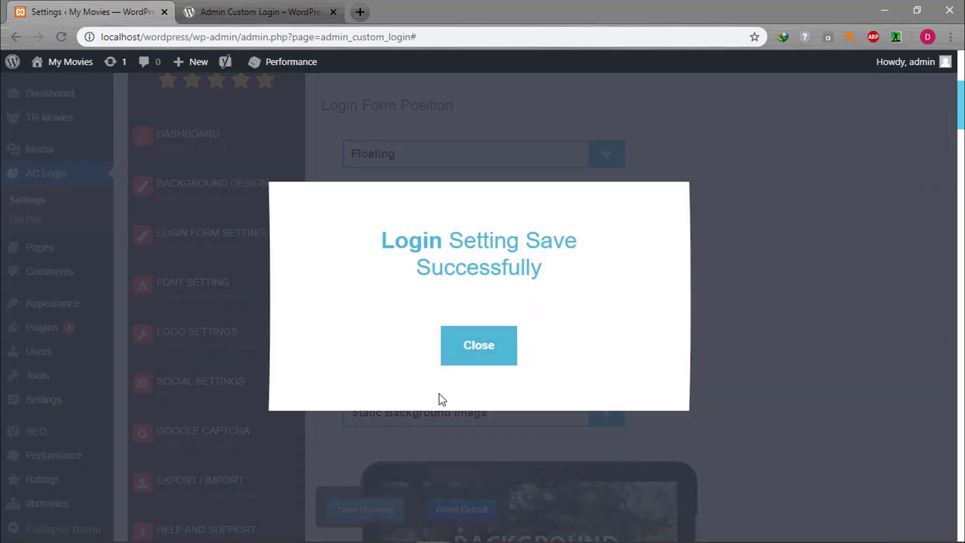
left_click(476, 341)
Reload the incognito login page to check the login form's floating position, and return to the plugin settings
mouse_move(397, 537)
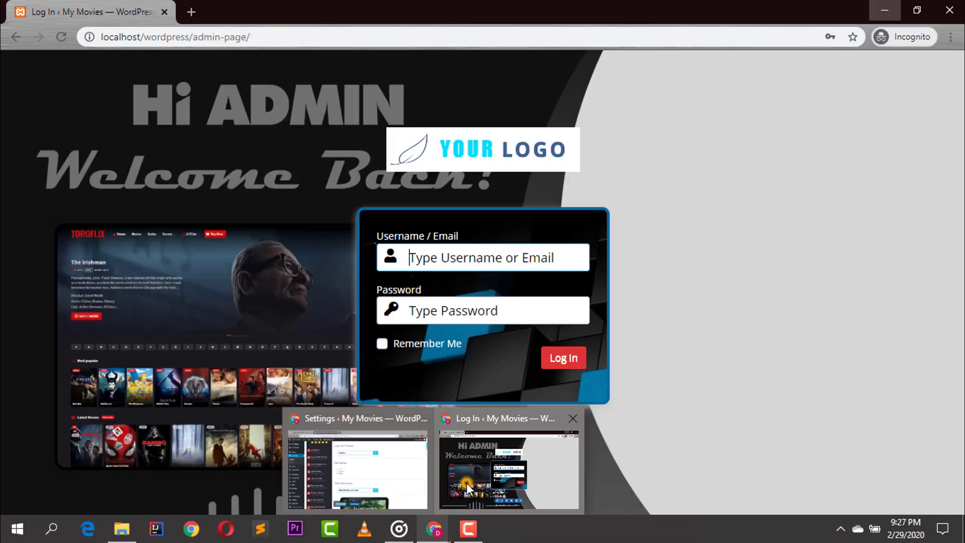
left_click(467, 477)
left_click(59, 35)
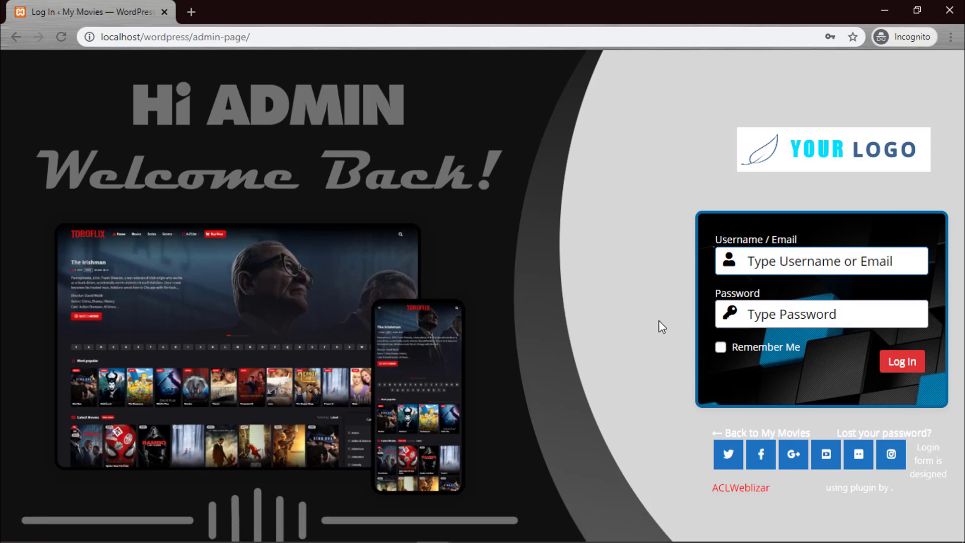
left_click(879, 10)
Set the Login Form Width to 408 px in the login form settings
scroll(535, 204, "down", 3)
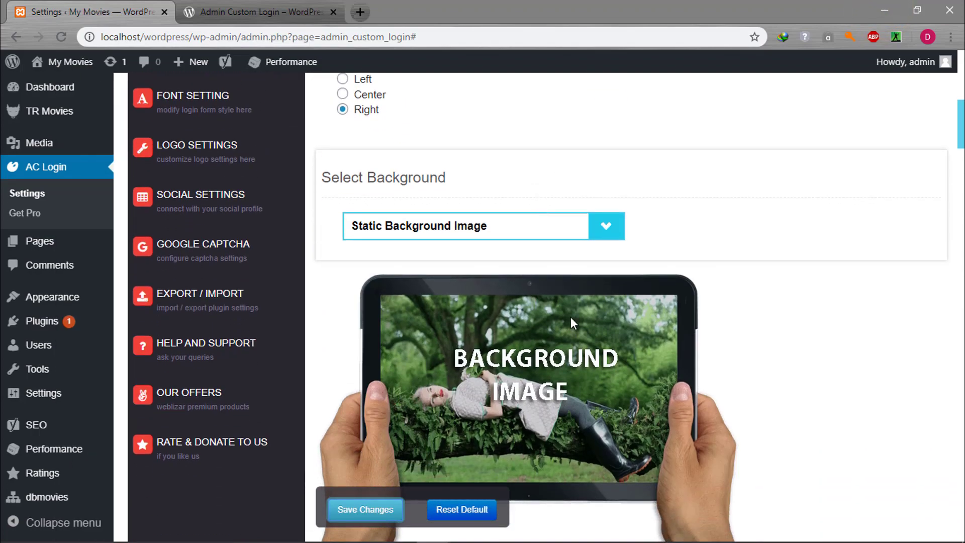
scroll(571, 316, "down", 13)
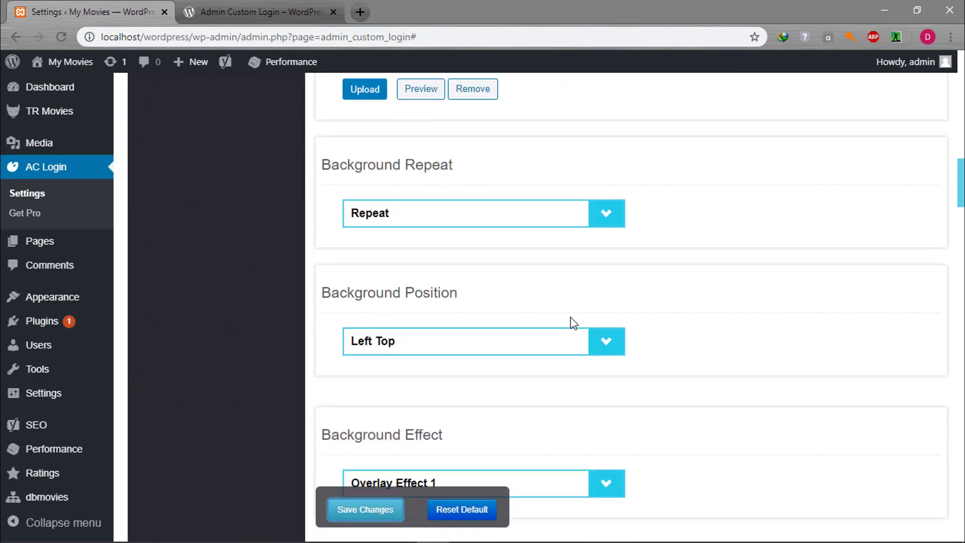
scroll(570, 317, "up", 2)
scroll(571, 318, "down", 1)
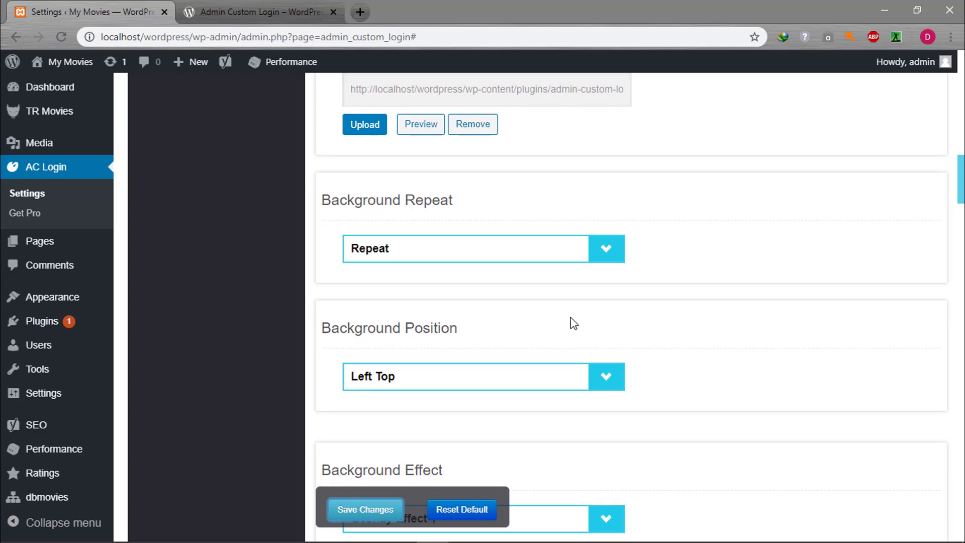
scroll(571, 318, "down", 2)
scroll(573, 322, "down", 2)
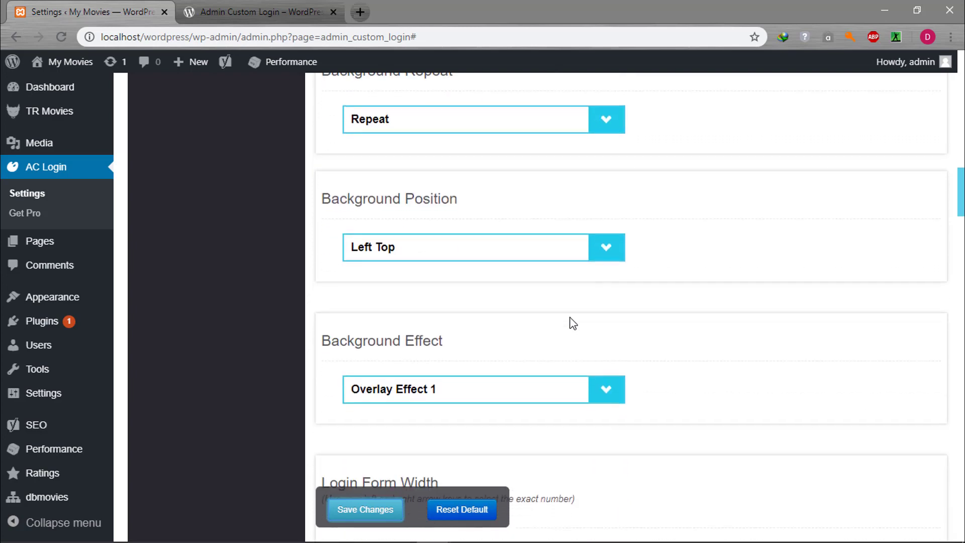
scroll(573, 323, "down", 2)
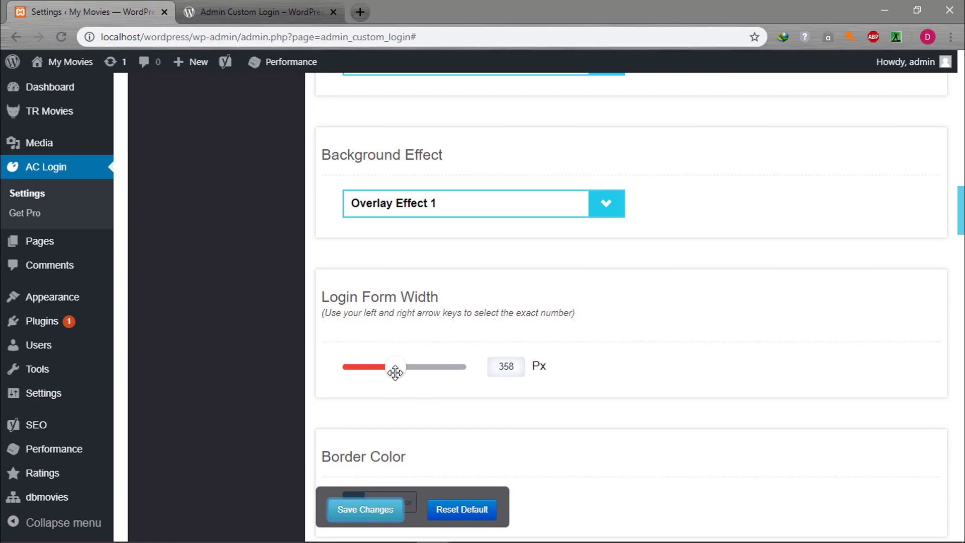
left_click_drag(399, 370, 411, 367)
scroll(509, 463, "down", 3)
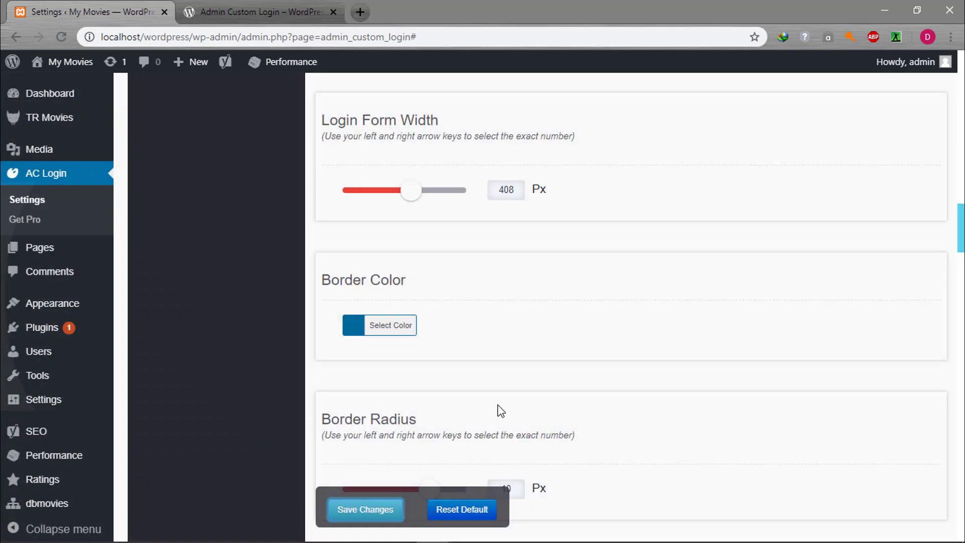
Reload the incognito login page to check the login form's width, and return to the plugin settings
mouse_move(399, 527)
mouse_move(433, 529)
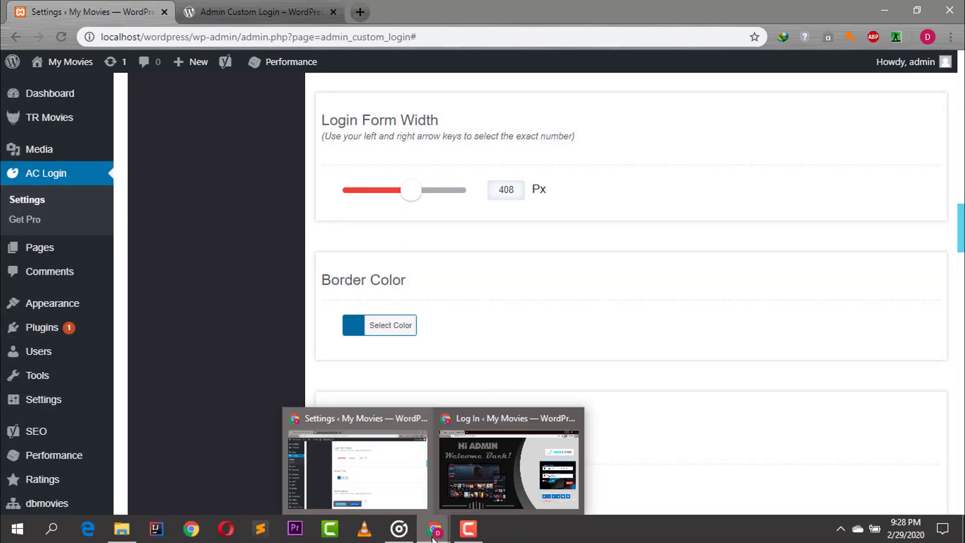
left_click(460, 490)
left_click(63, 34)
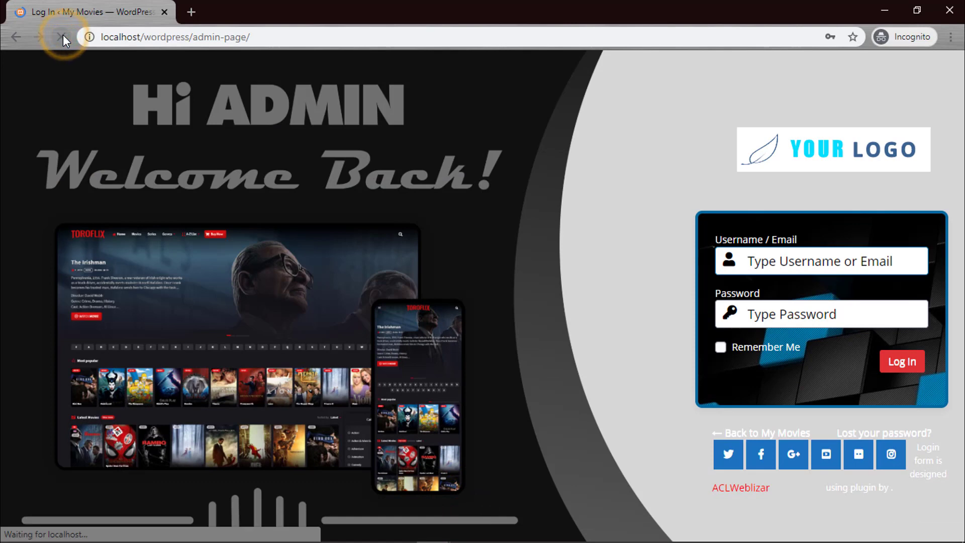
left_click(886, 9)
scroll(534, 297, "down", 3)
scroll(535, 298, "up", 3)
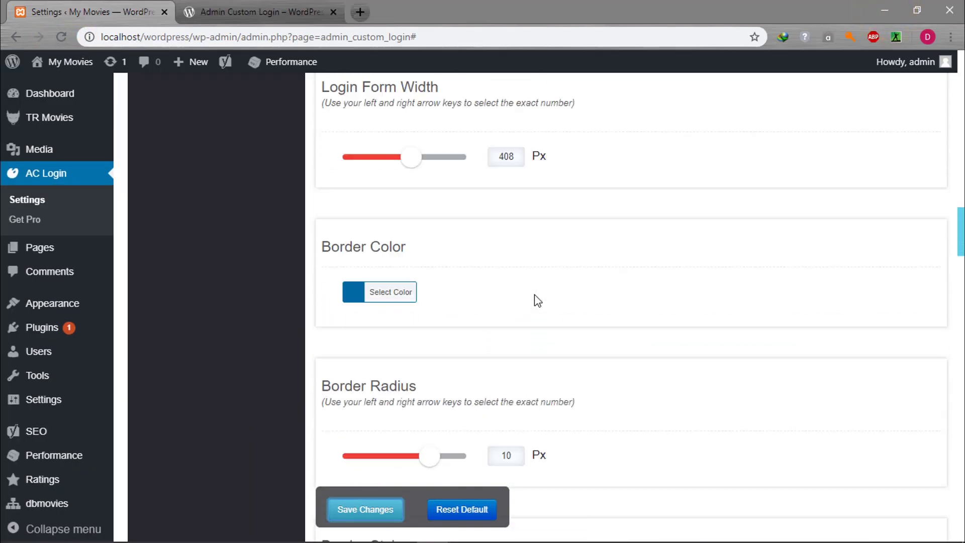
scroll(537, 300, "up", 10)
scroll(536, 300, "down", 3)
scroll(536, 300, "up", 2)
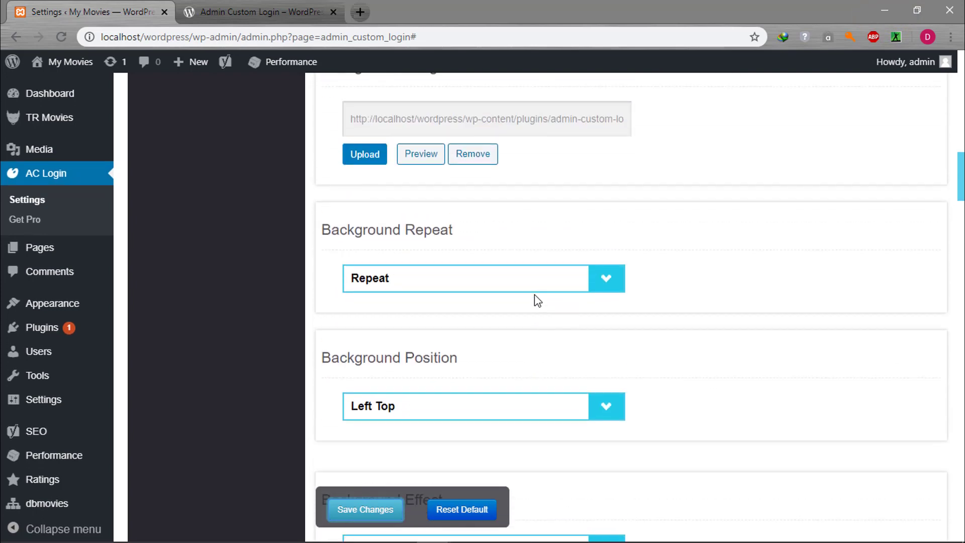
Set the login form's Background Effect to No Overlay Effect and remove its background image
scroll(535, 295, "down", 4)
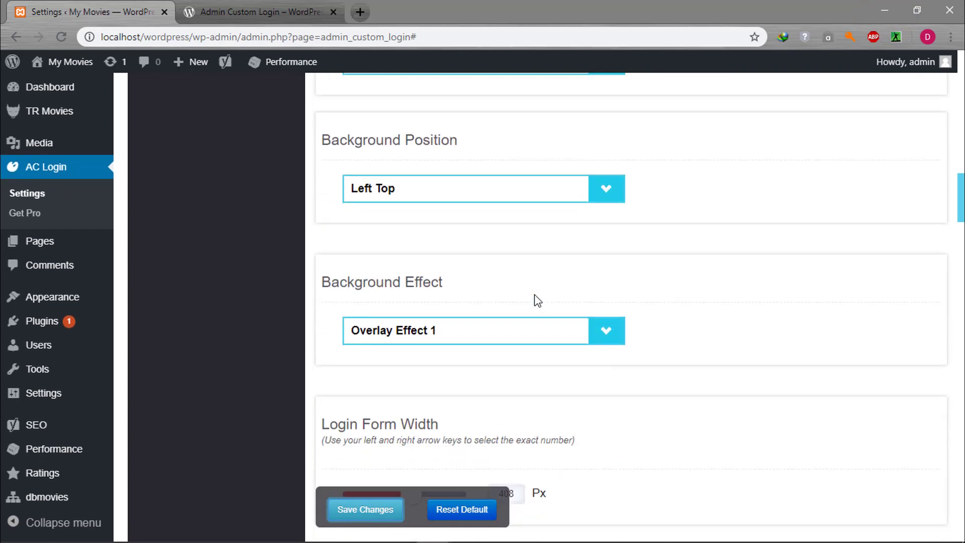
left_click(617, 327)
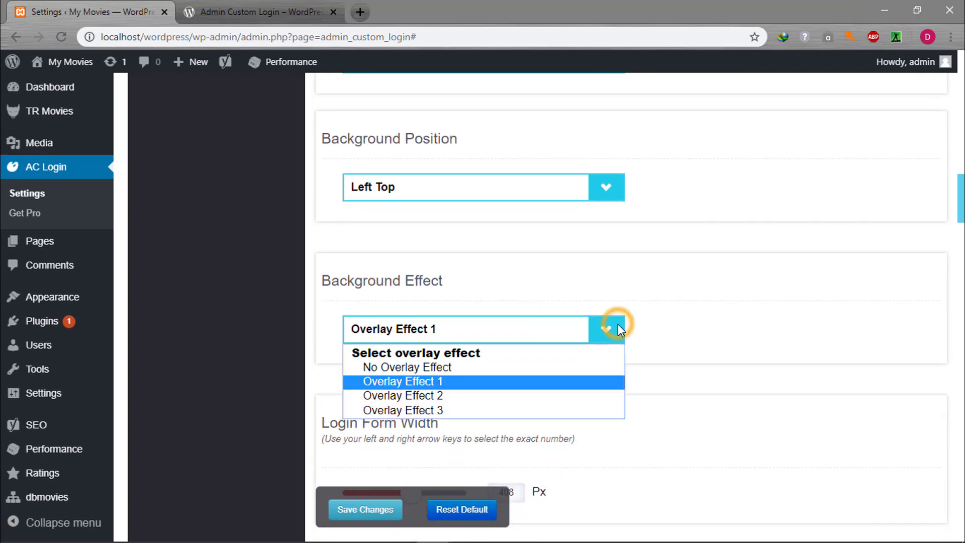
left_click(553, 372)
scroll(552, 376, "up", 5)
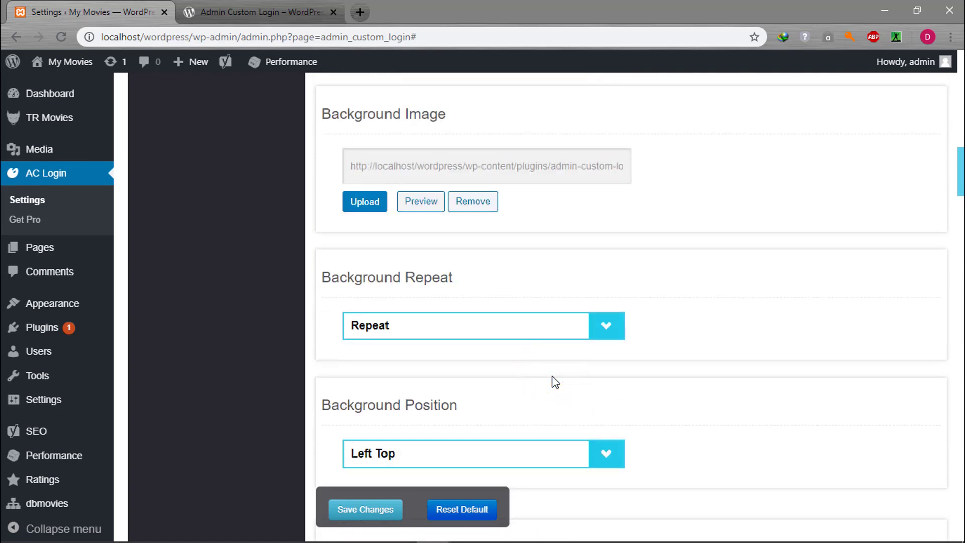
scroll(555, 382, "up", 2)
left_click(470, 298)
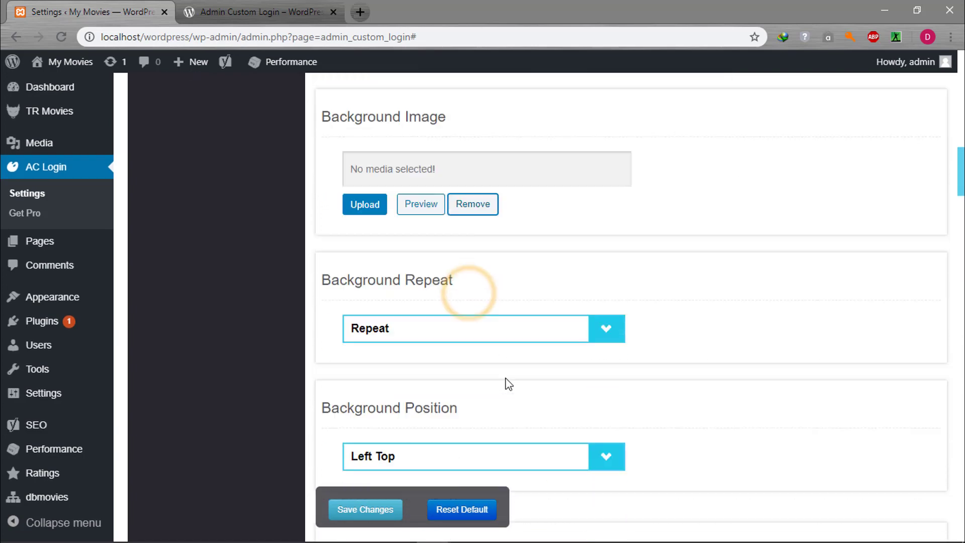
Set the login form's Border Radius to 0 px and save the changes
scroll(506, 384, "down", 3)
scroll(509, 384, "down", 9)
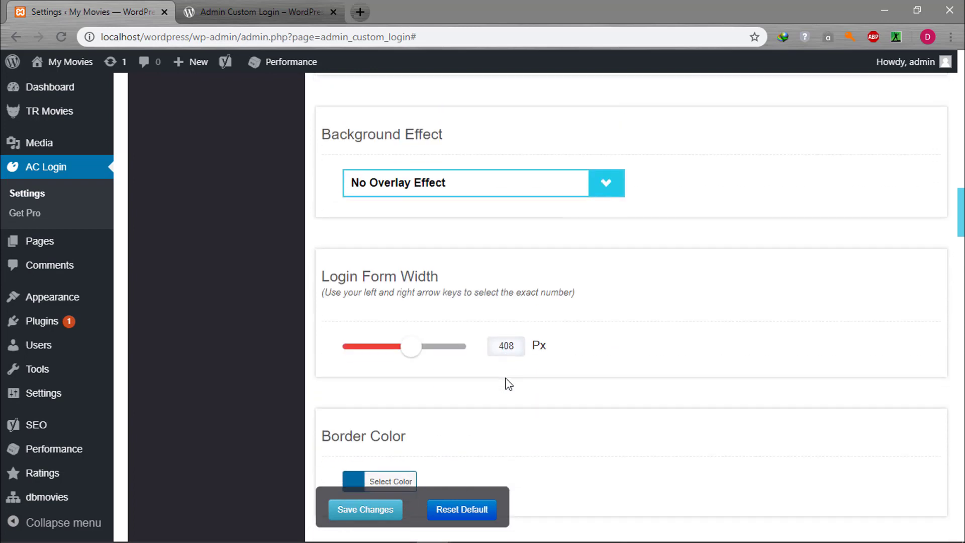
scroll(508, 384, "down", 1)
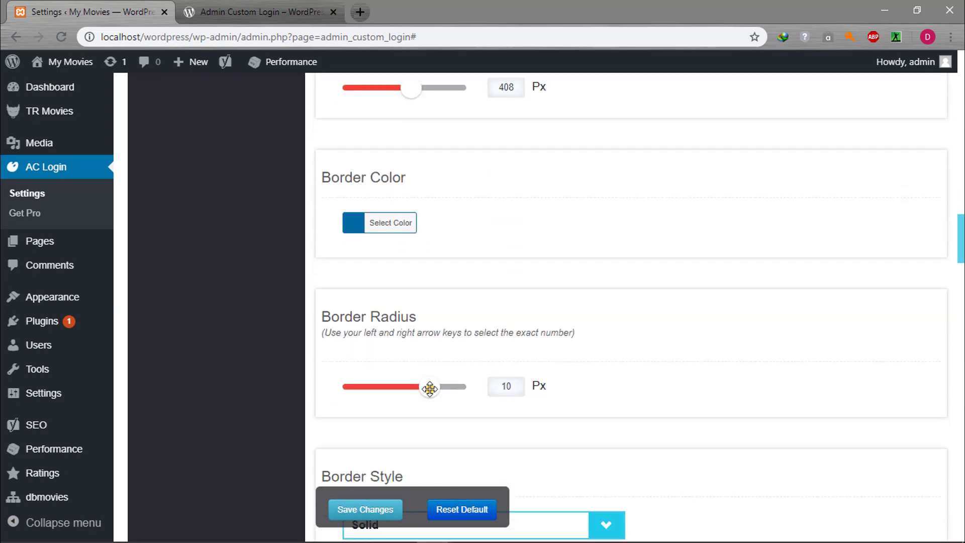
left_click_drag(430, 388, 281, 397)
left_click(366, 510)
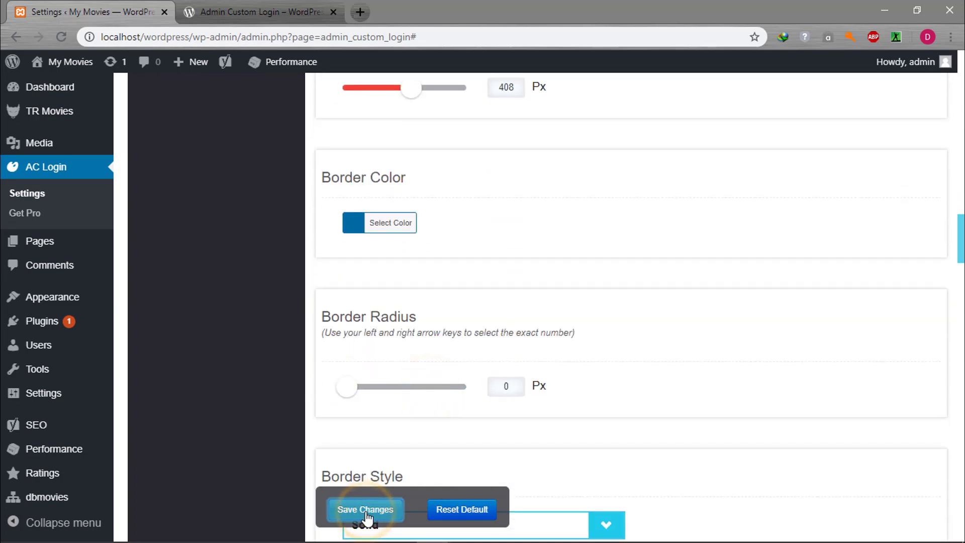
scroll(569, 439, "down", 4)
Reload the incognito login page to check the form's background and square corners, and return to the plugin settings
mouse_move(433, 527)
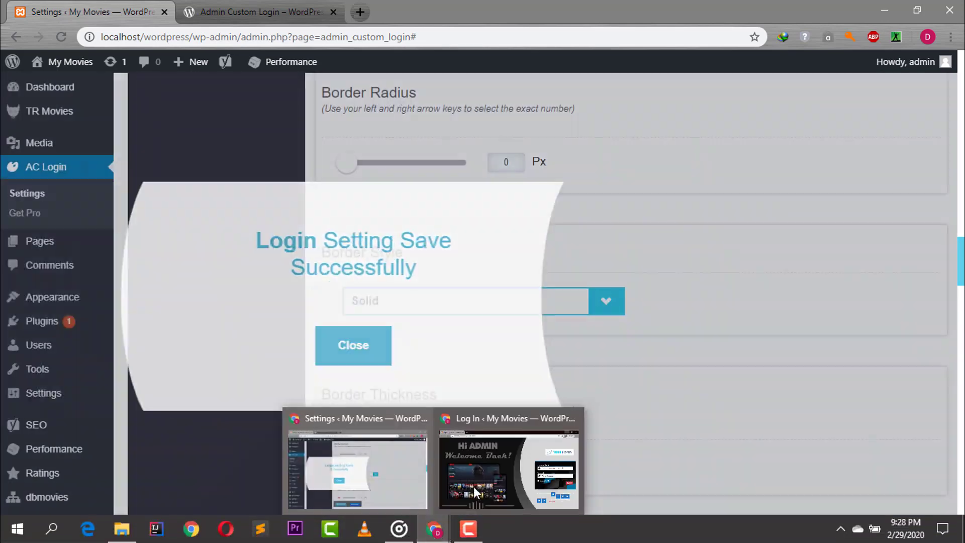
left_click(475, 485)
left_click(61, 38)
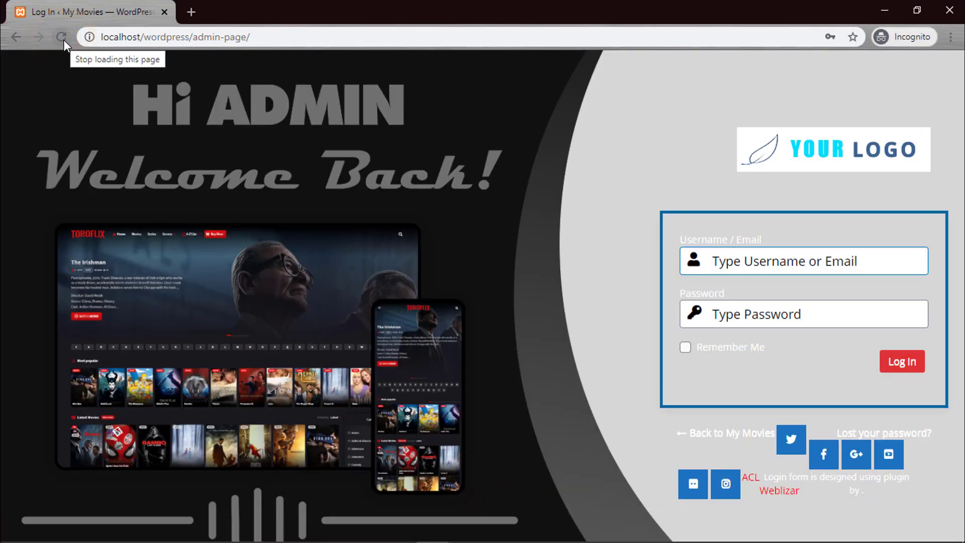
left_click(884, 8)
Disable the login form's shadow and set its Border Thickness to 0 px
scroll(662, 421, "down", 5)
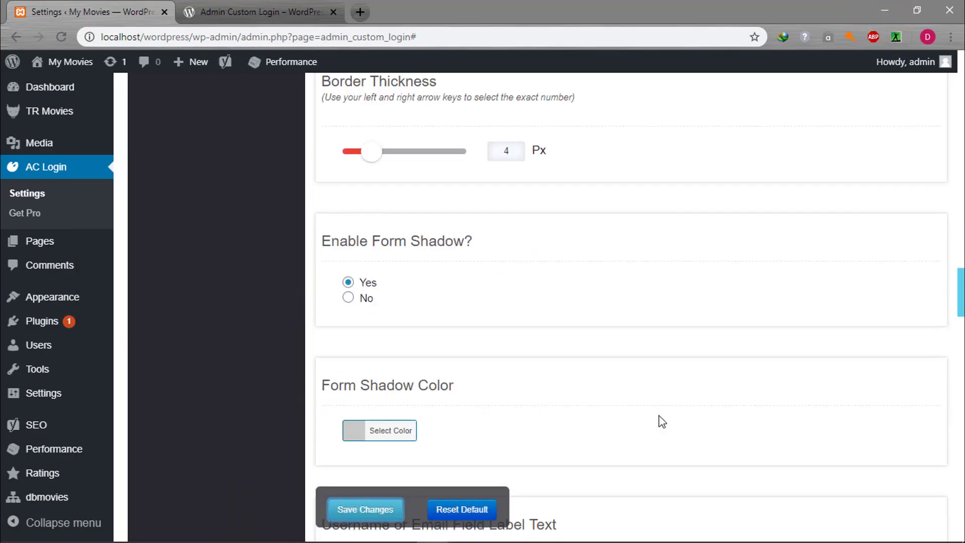
scroll(662, 421, "down", 2)
scroll(662, 421, "up", 1)
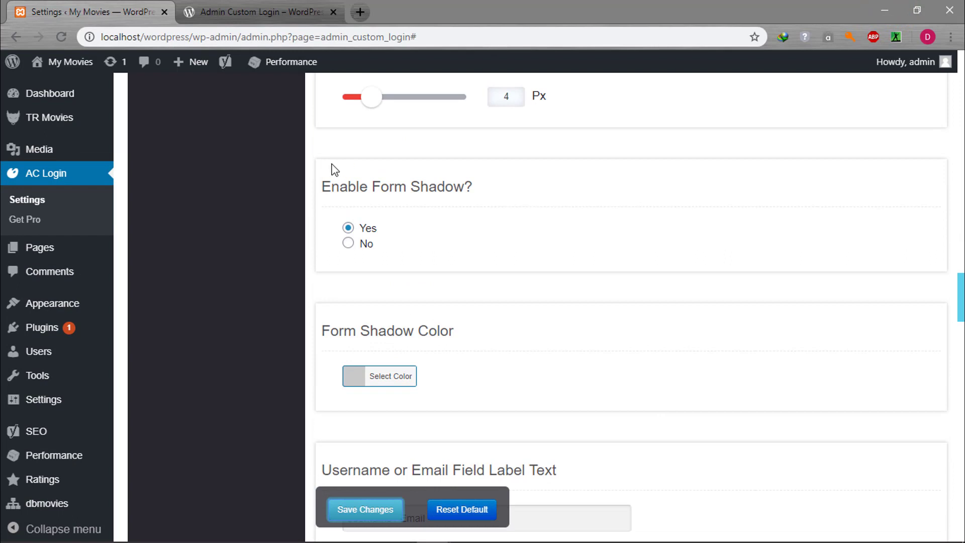
left_click(348, 243)
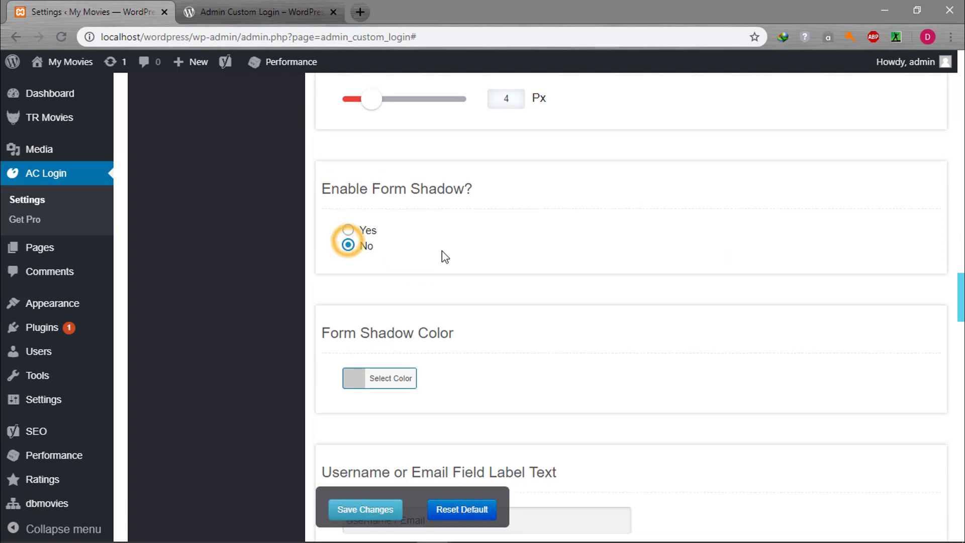
scroll(442, 251, "up", 3)
left_click(372, 237)
key("Left")
key("Left")
key("Left")
key("Left")
Review the neighbouring login form settings and save the changes
scroll(604, 328, "down", 8)
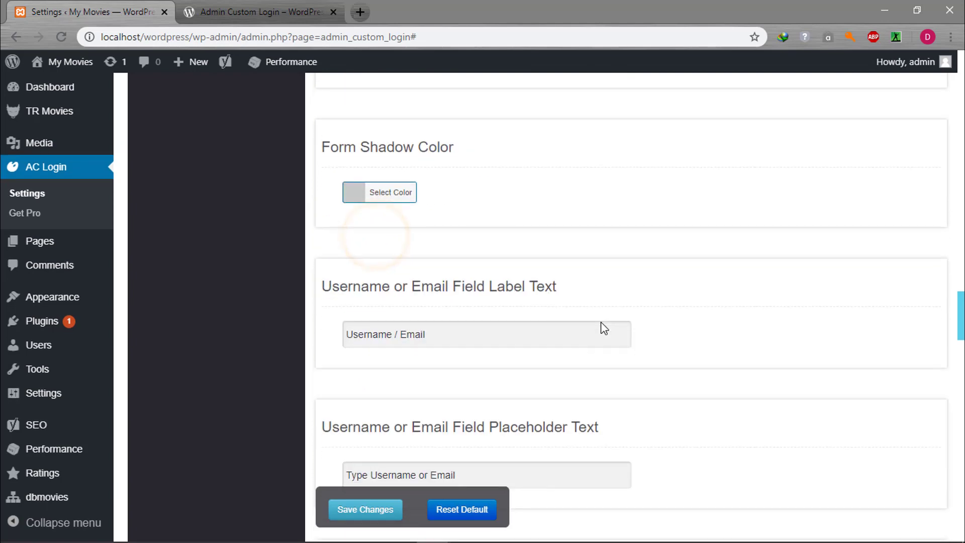
scroll(604, 328, "down", 7)
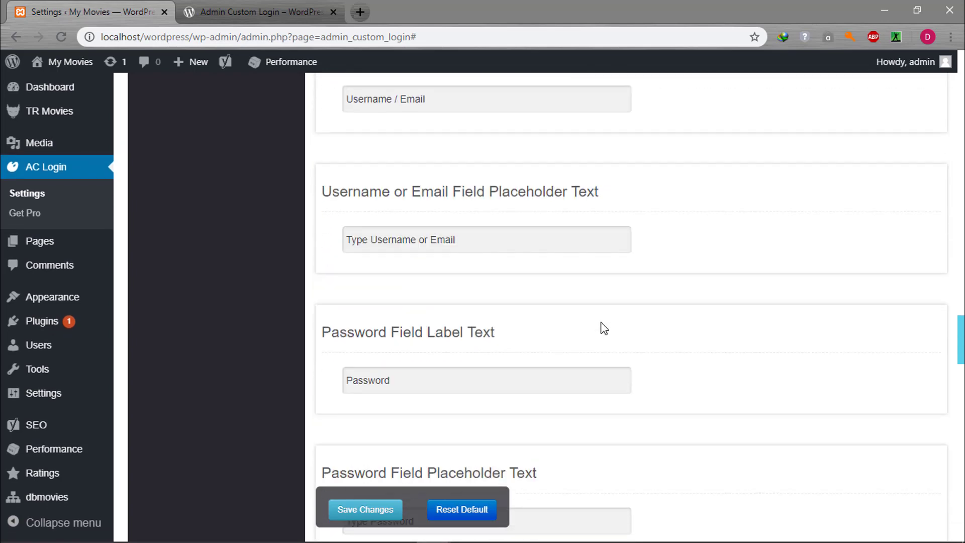
scroll(604, 328, "up", 6)
scroll(604, 328, "up", 10)
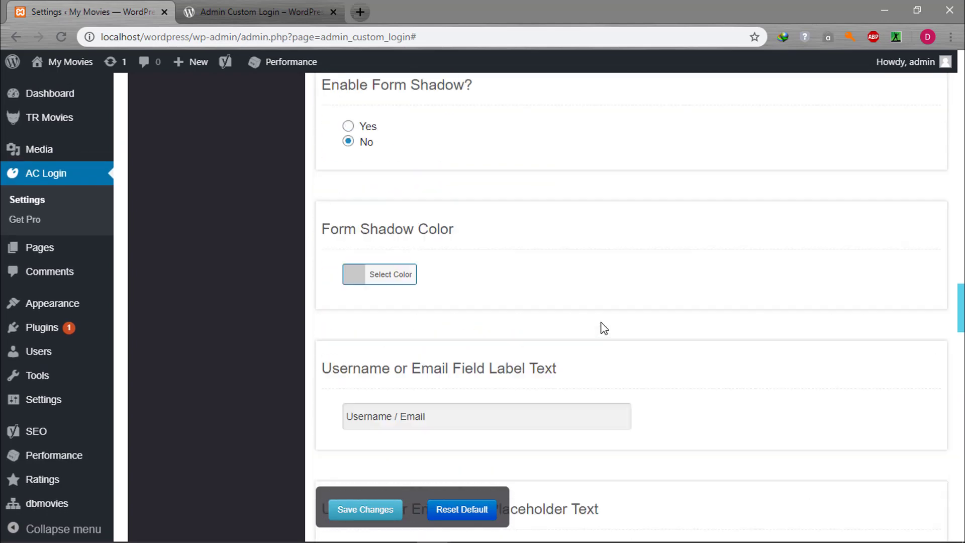
scroll(604, 328, "up", 9)
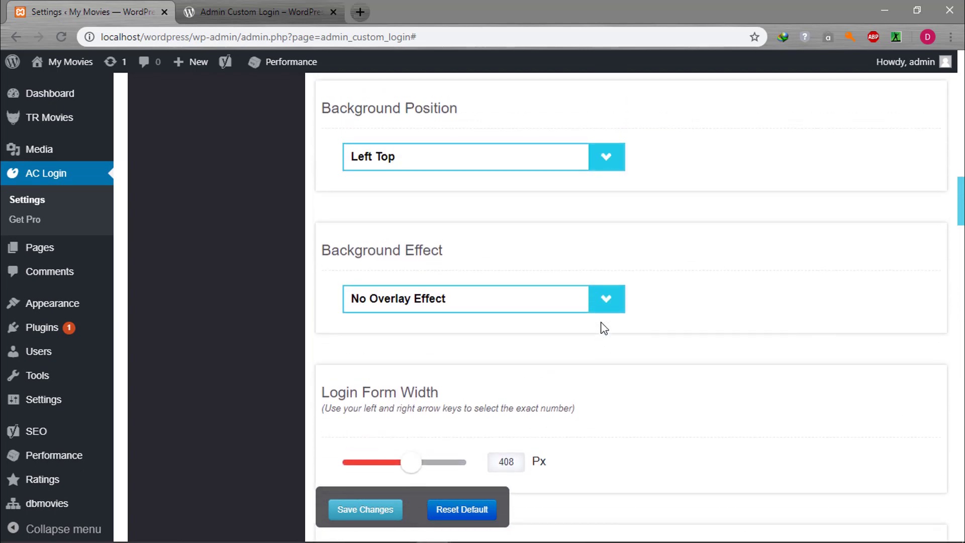
scroll(457, 353, "up", 8)
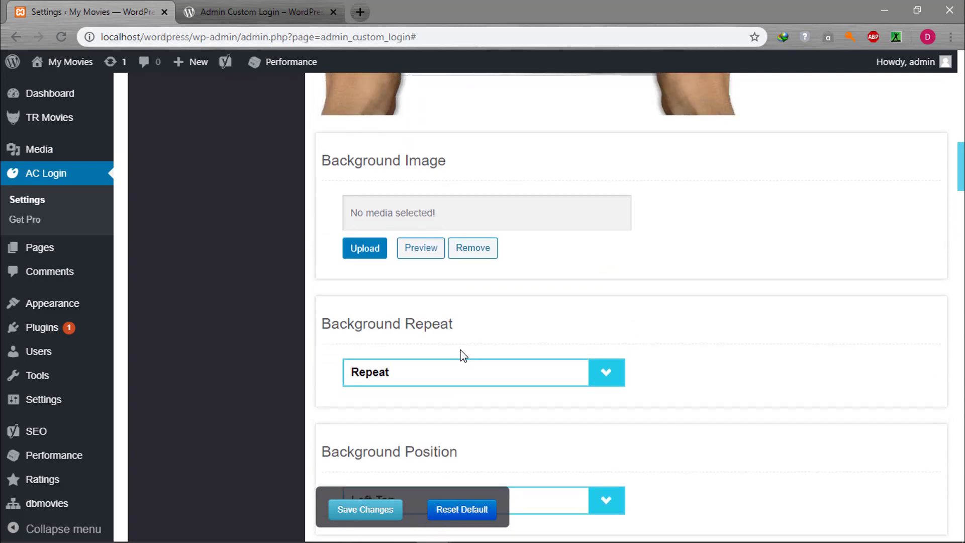
left_click(371, 509)
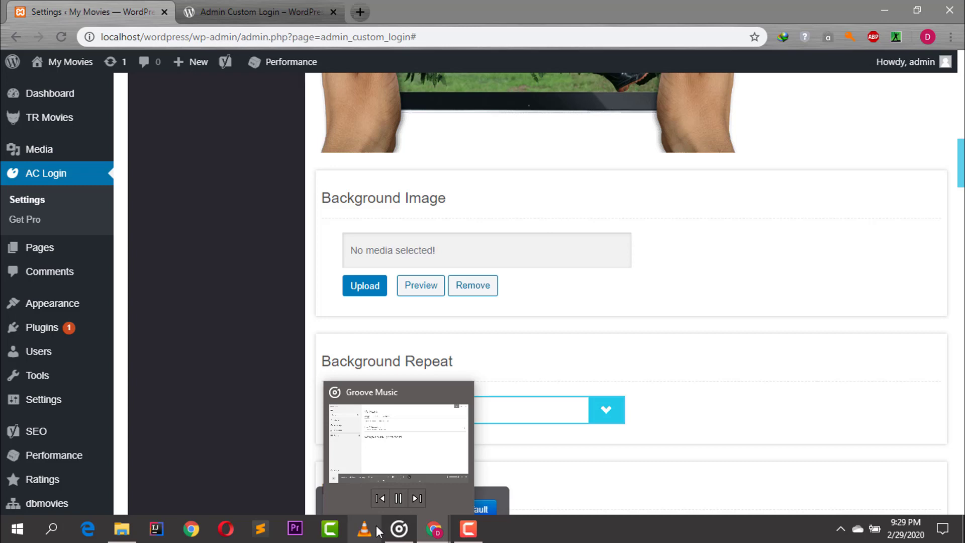
Reload the incognito login page to check the form without border and shadow, and return to the plugin settings
mouse_move(434, 529)
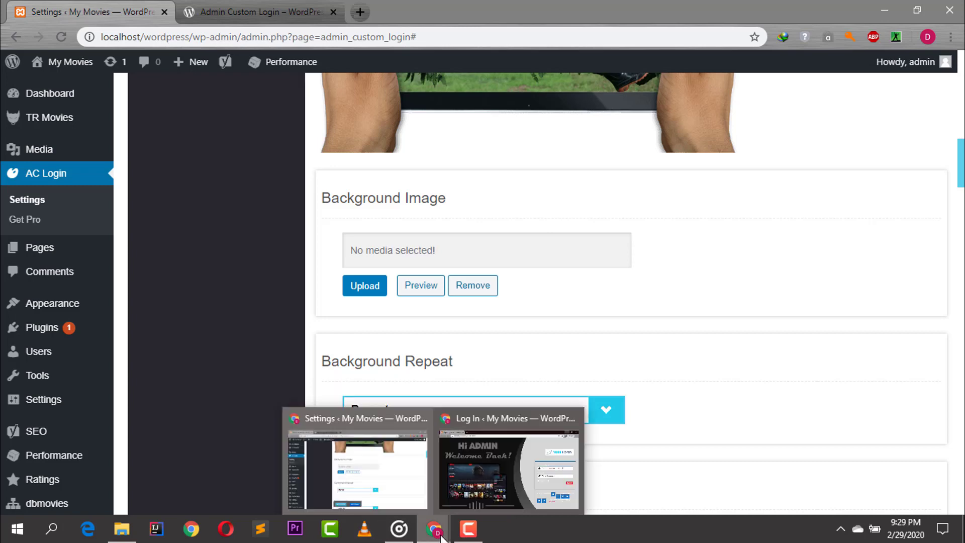
left_click(493, 486)
left_click(53, 37)
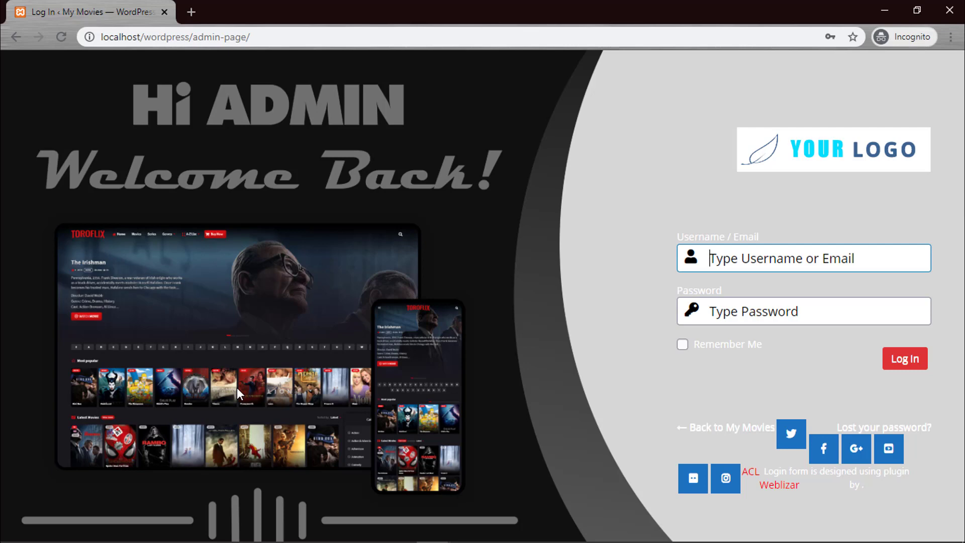
left_click(885, 11)
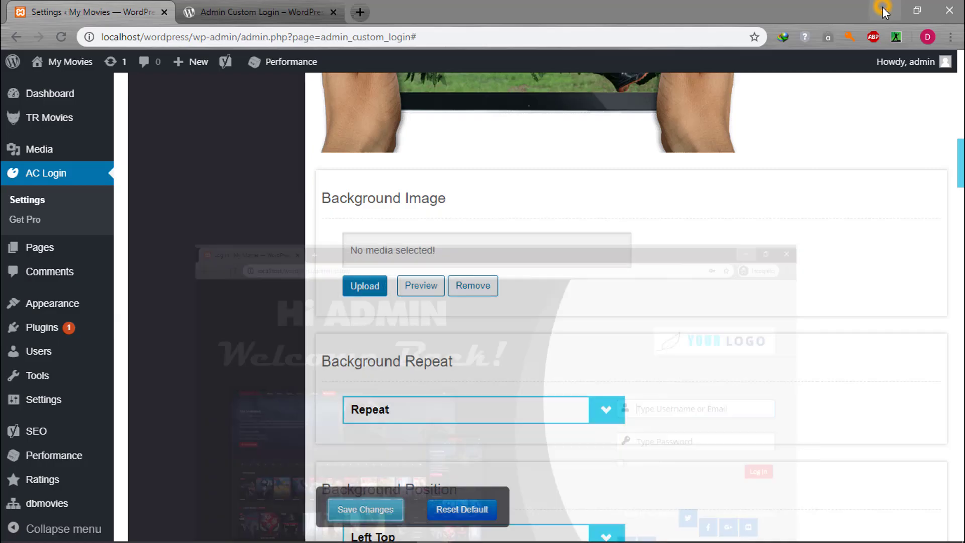
Examine the remaining login form settings, including custom CSS, tagline, Forcefully Redirect choices, button text and field labels
scroll(474, 420, "down", 10)
scroll(480, 333, "down", 15)
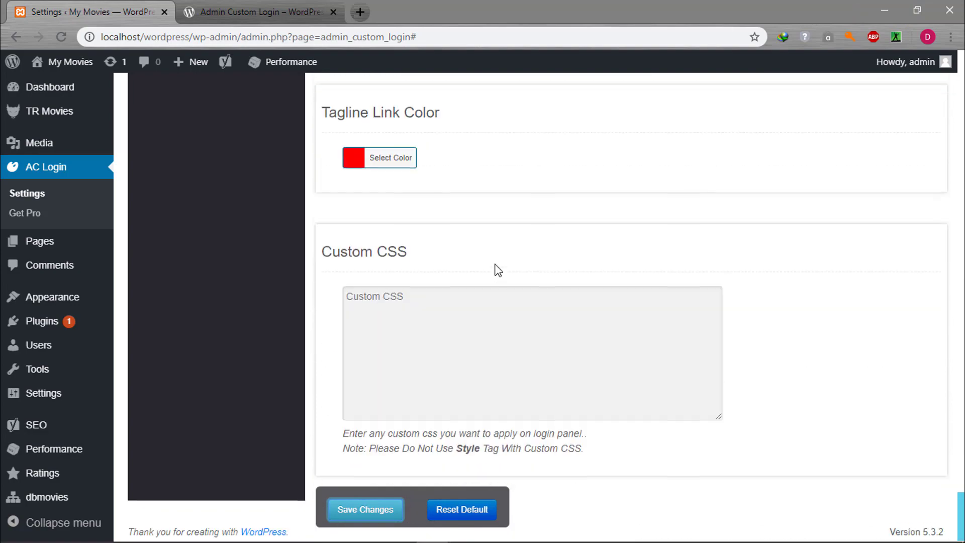
scroll(496, 270, "up", 10)
scroll(498, 271, "down", 4)
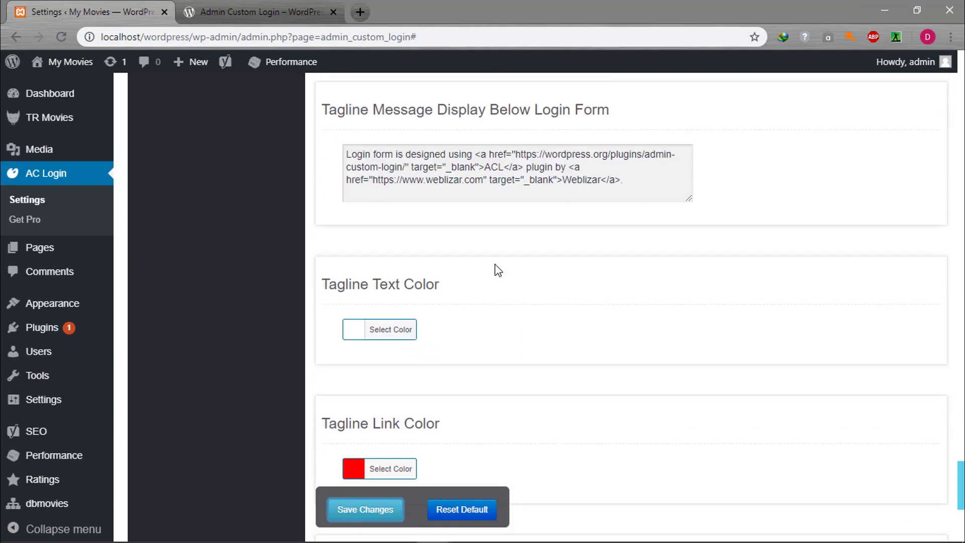
scroll(498, 271, "up", 12)
scroll(498, 270, "down", 5)
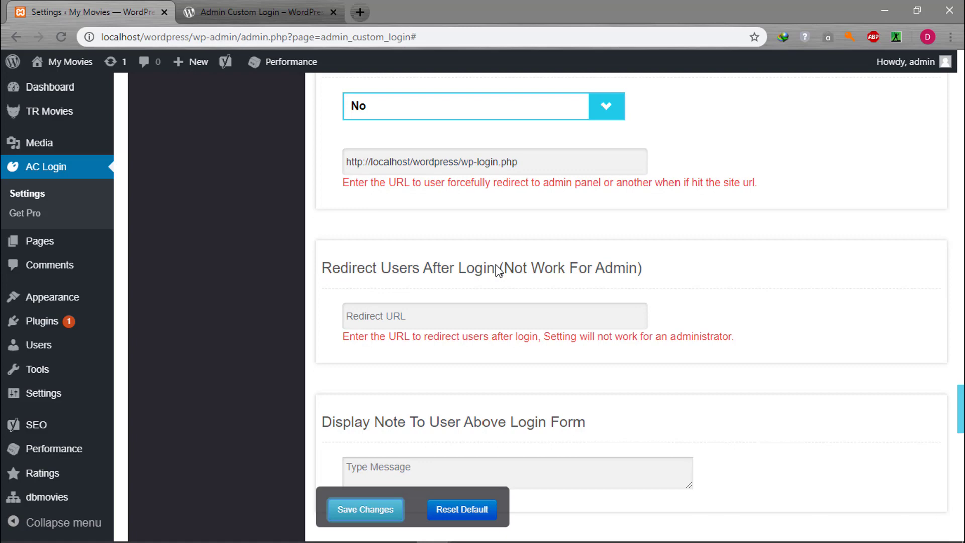
scroll(498, 270, "up", 3)
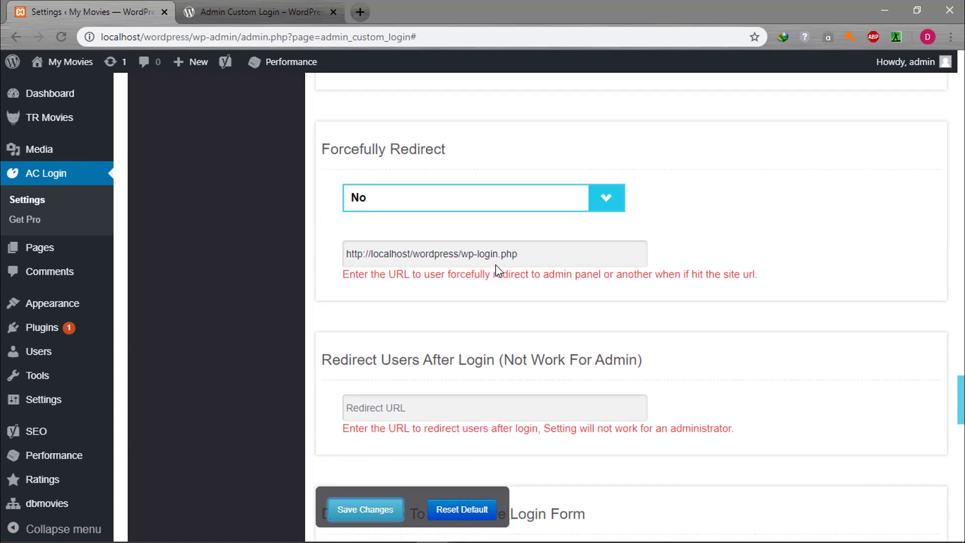
left_click(605, 236)
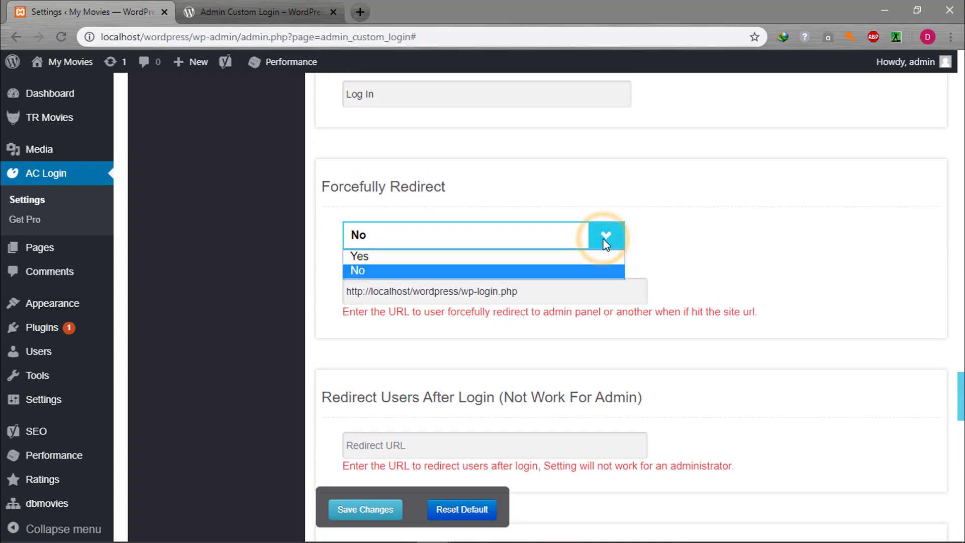
left_click(602, 238)
scroll(522, 280, "up", 5)
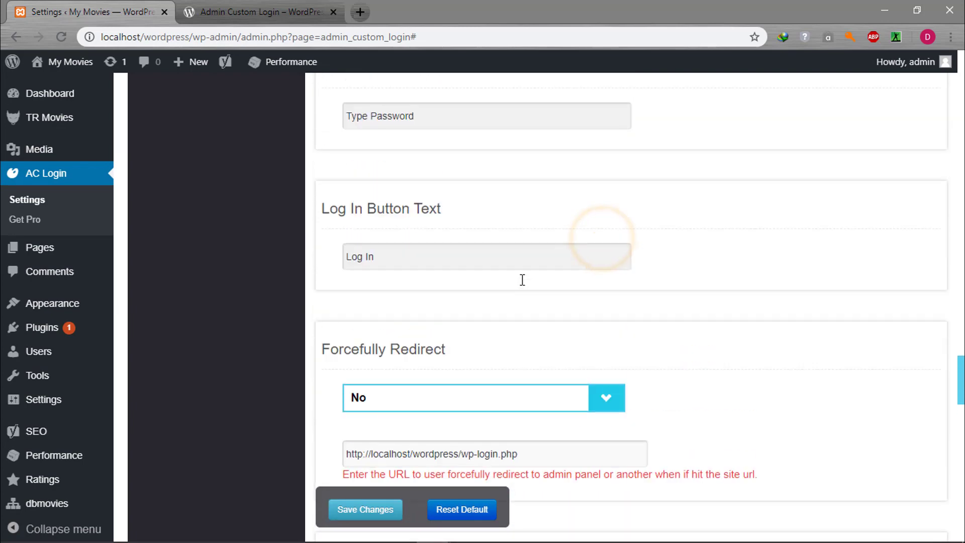
scroll(522, 280, "up", 12)
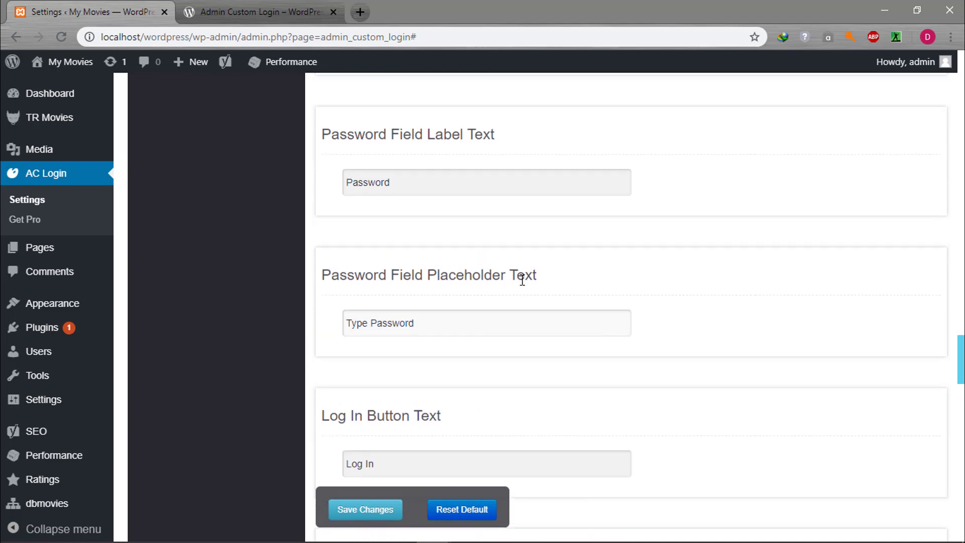
scroll(522, 280, "up", 7)
scroll(522, 280, "down", 2)
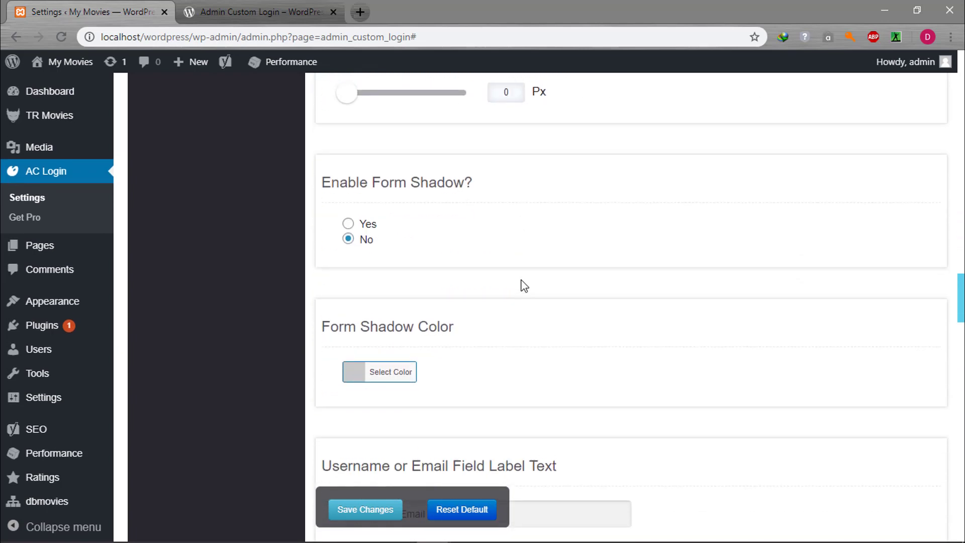
scroll(523, 283, "up", 2)
scroll(524, 285, "up", 2)
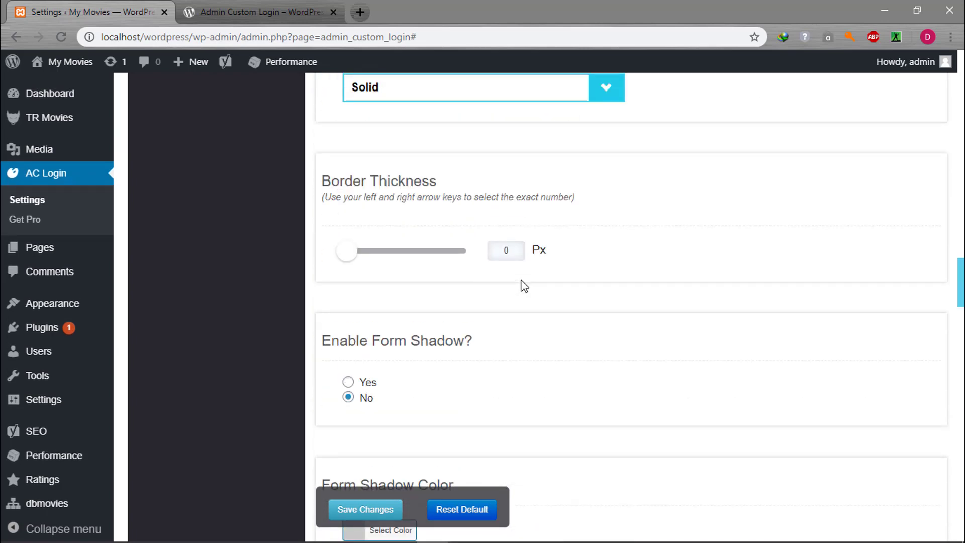
Open the plugin's Font Setting section and look through its headline, input, link and button color options
scroll(524, 285, "up", 20)
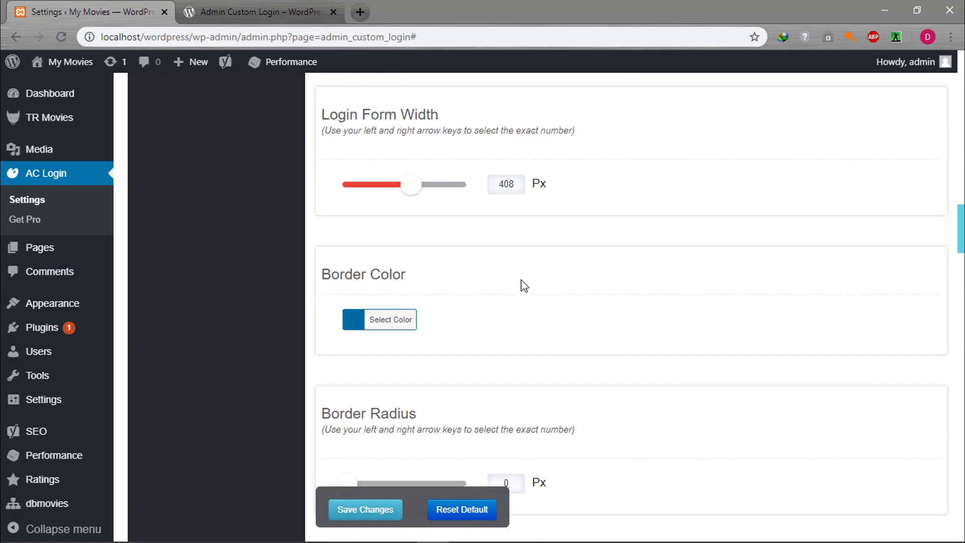
scroll(523, 287, "up", 15)
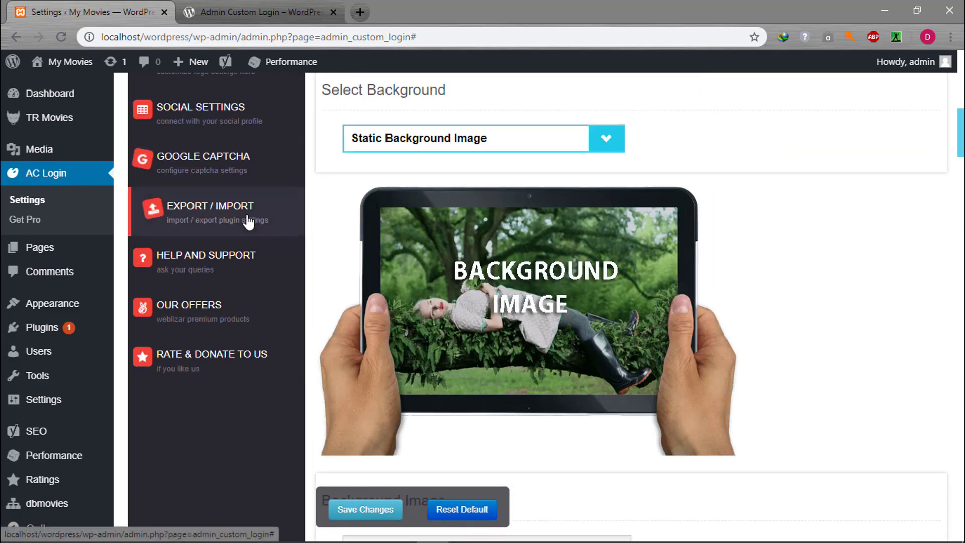
scroll(249, 224, "up", 7)
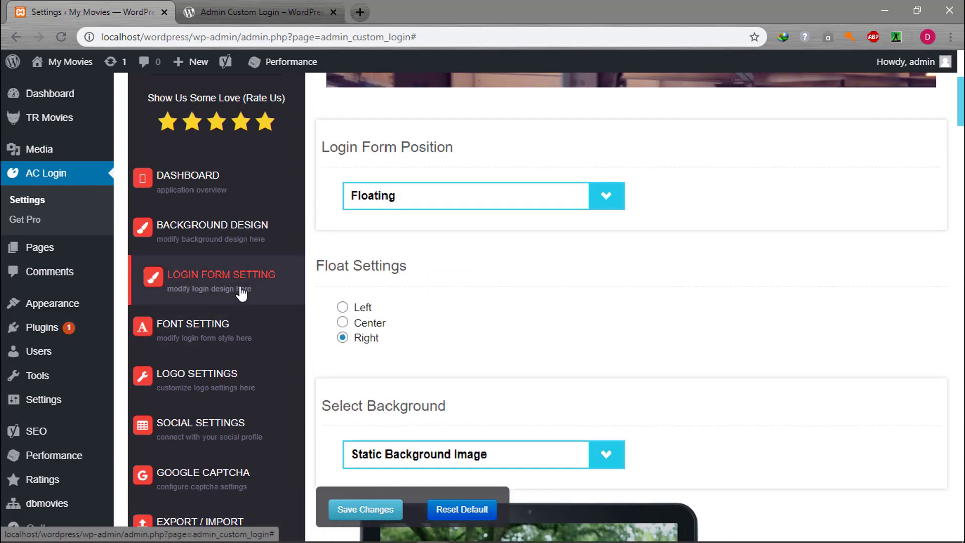
left_click(246, 340)
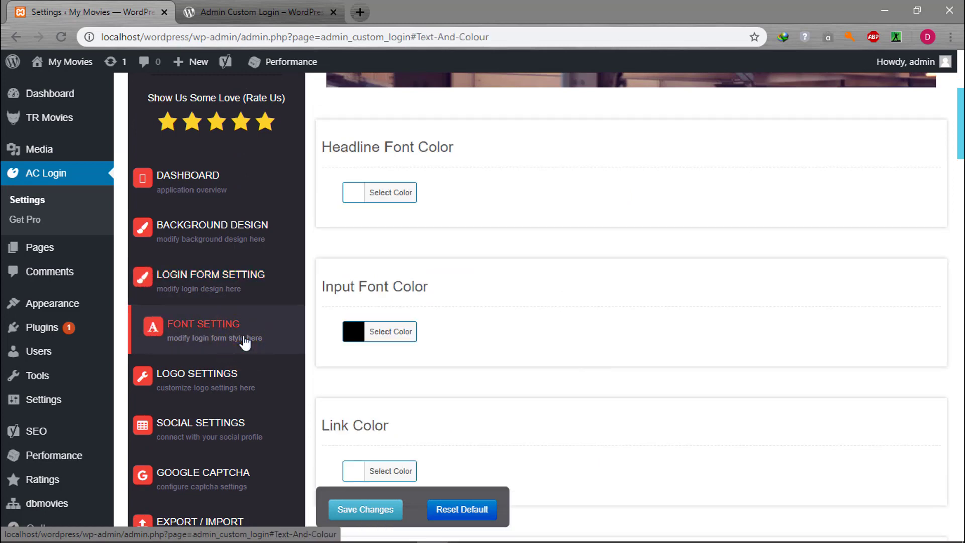
scroll(670, 405, "down", 5)
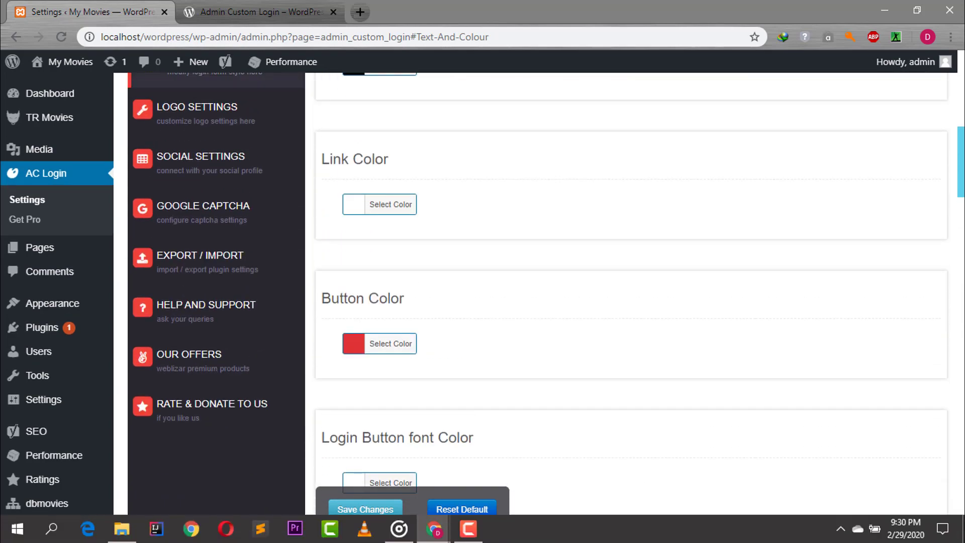
Check the login button's color on the incognito login page and return to the plugin settings
mouse_move(437, 534)
left_click(473, 496)
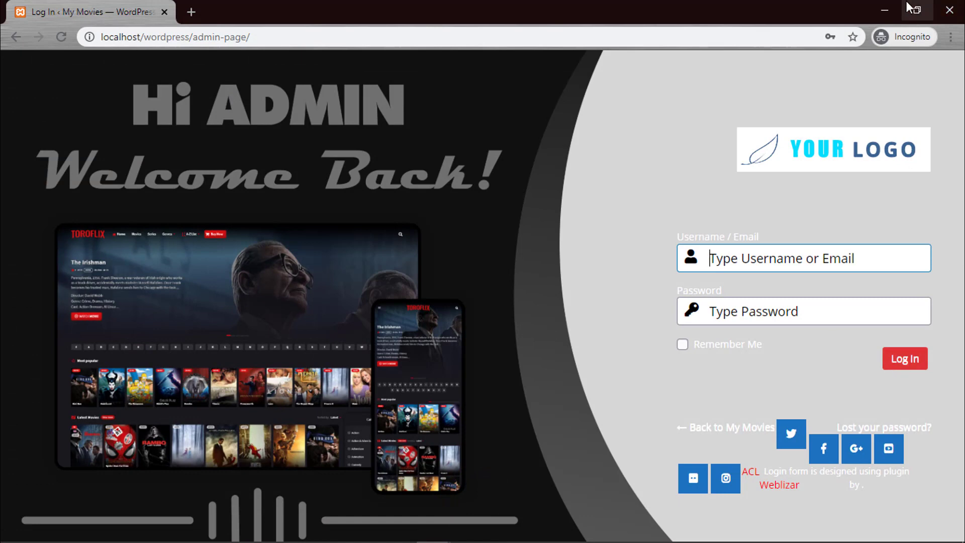
left_click(883, 10)
Change the Button Color to a brighter red and save the changes
left_click(385, 342)
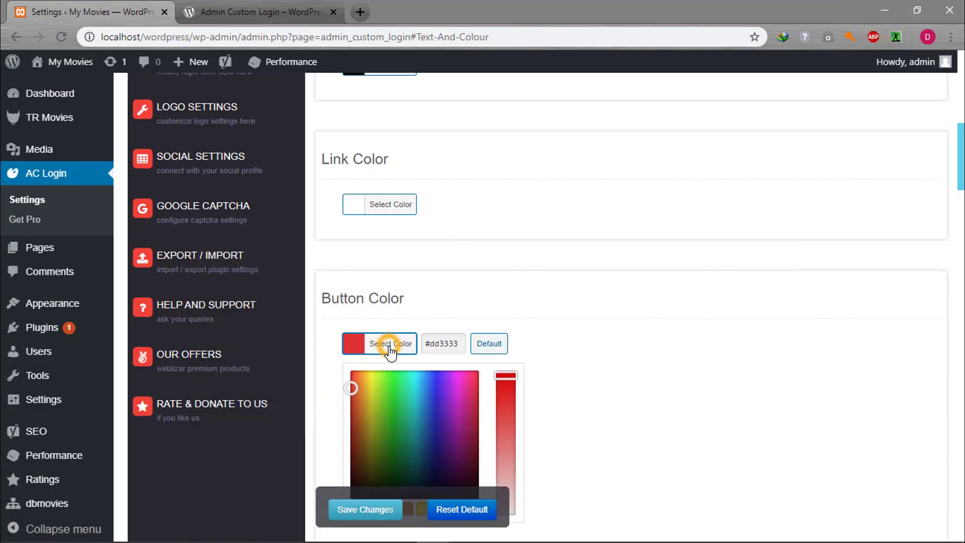
left_click(353, 385)
left_click_drag(353, 385, 344, 366)
left_click(335, 362)
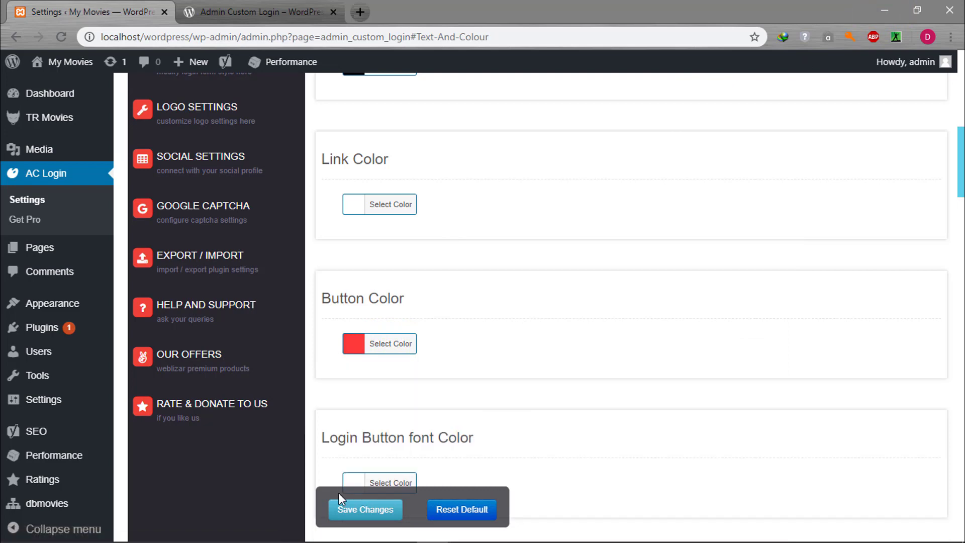
left_click(361, 509)
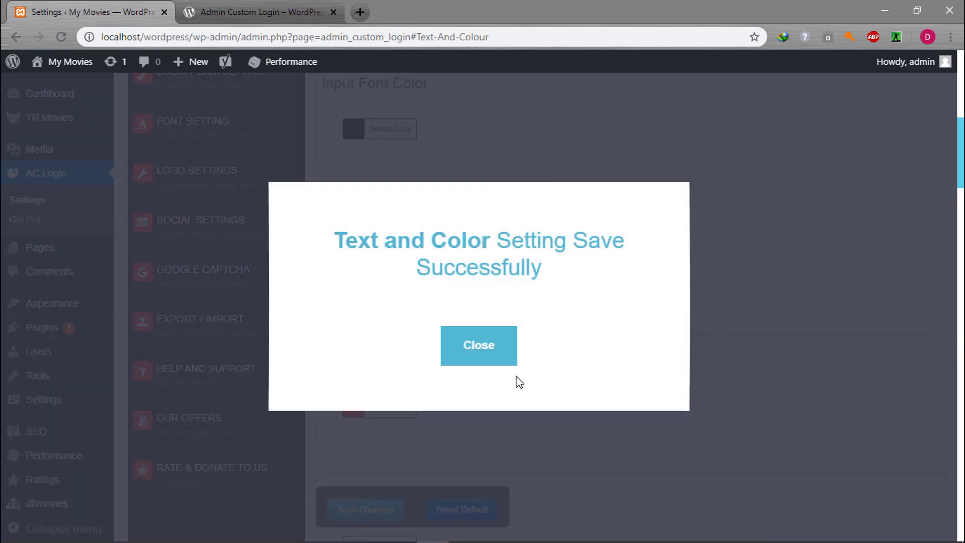
Set the Button Font Size to 22 px and the Link Font Size to 21 px, and save the changes
scroll(605, 465, "down", 15)
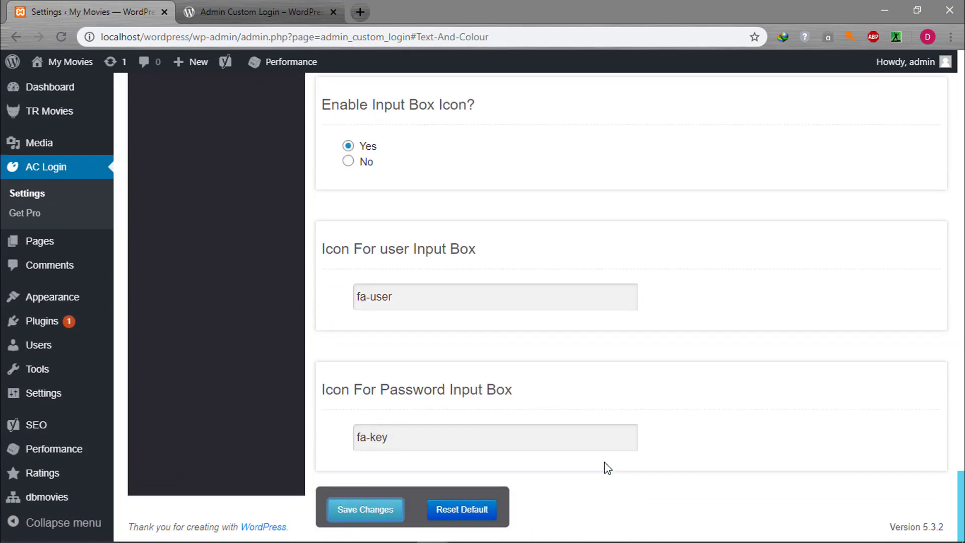
scroll(607, 467, "up", 15)
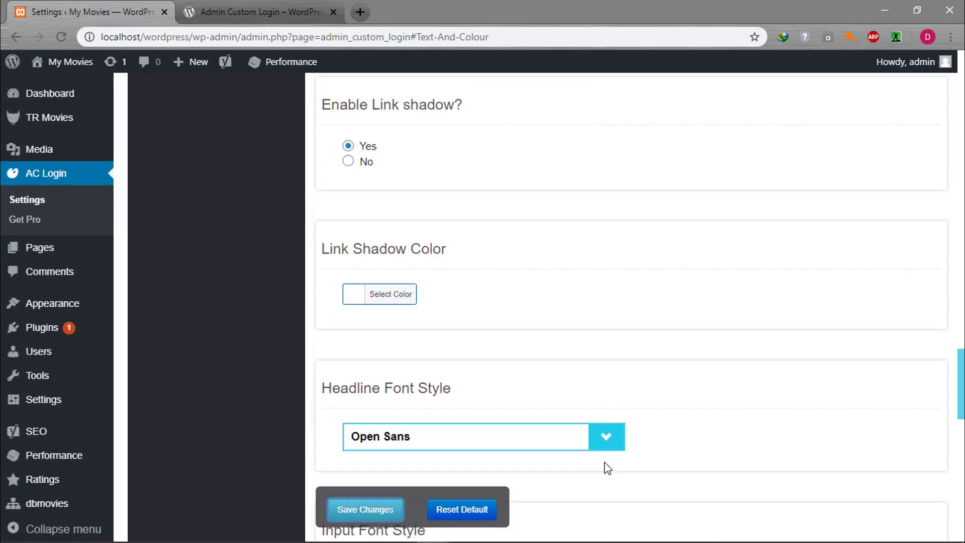
scroll(607, 468, "up", 13)
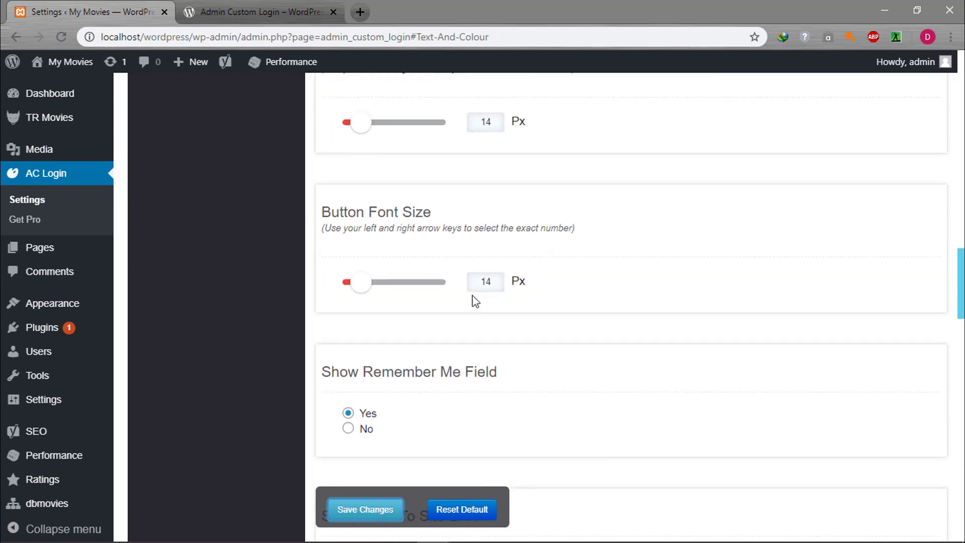
scroll(397, 296, "up", 2)
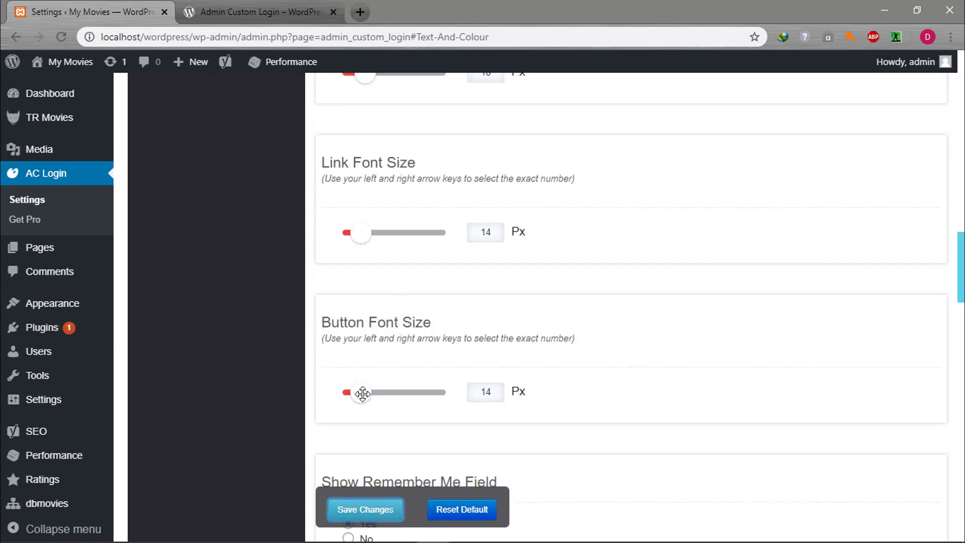
left_click_drag(367, 392, 363, 392)
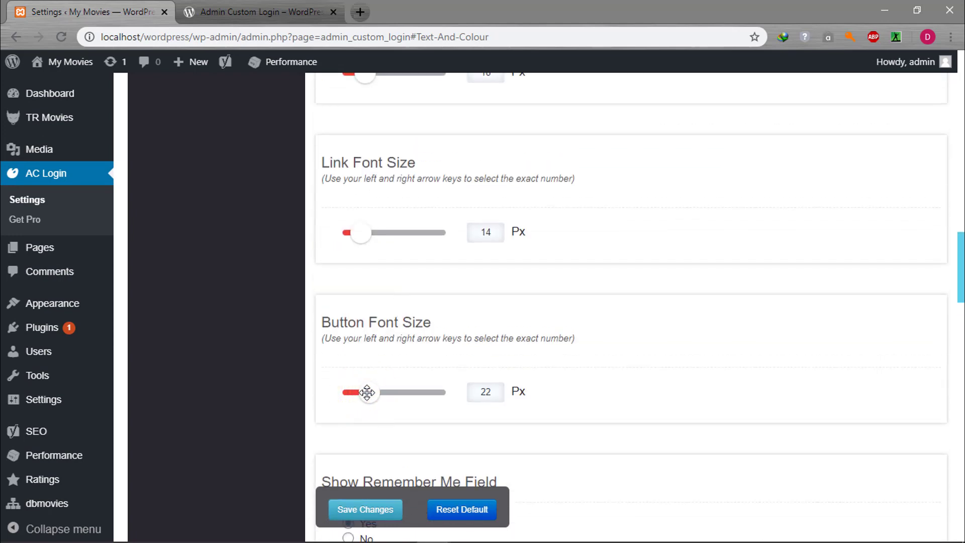
left_click(347, 508)
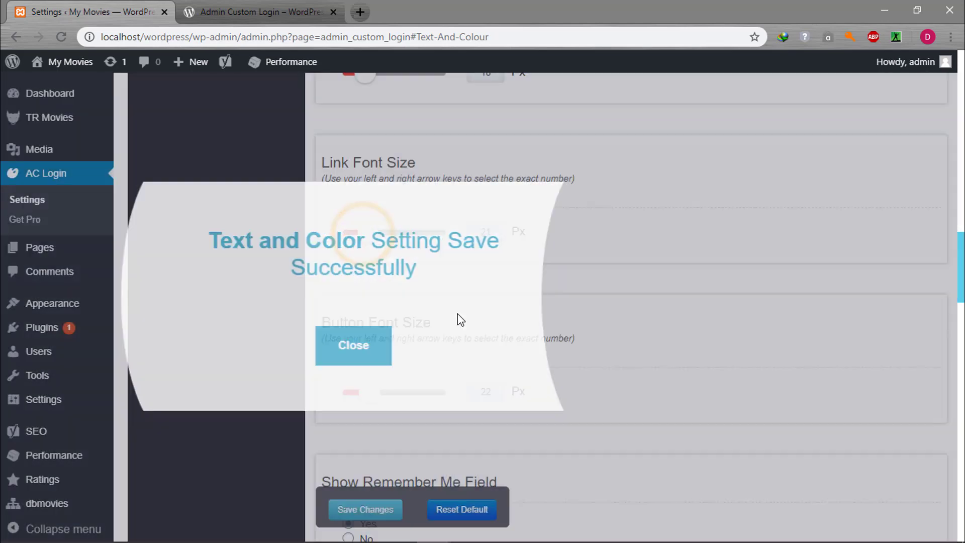
Set the Headline Font Size to 20 px and save the changes
scroll(391, 266, "up", 2)
scroll(382, 287, "up", 2)
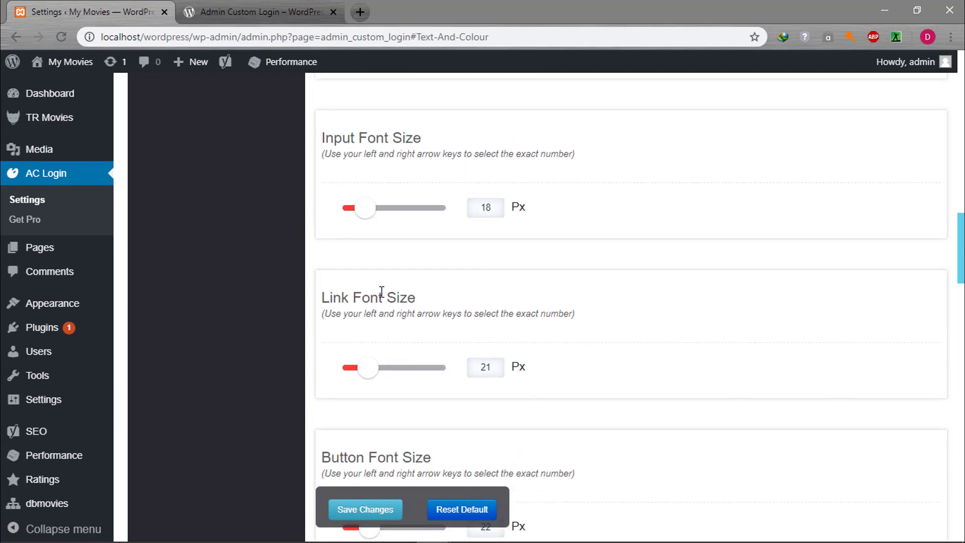
scroll(382, 284, "up", 4)
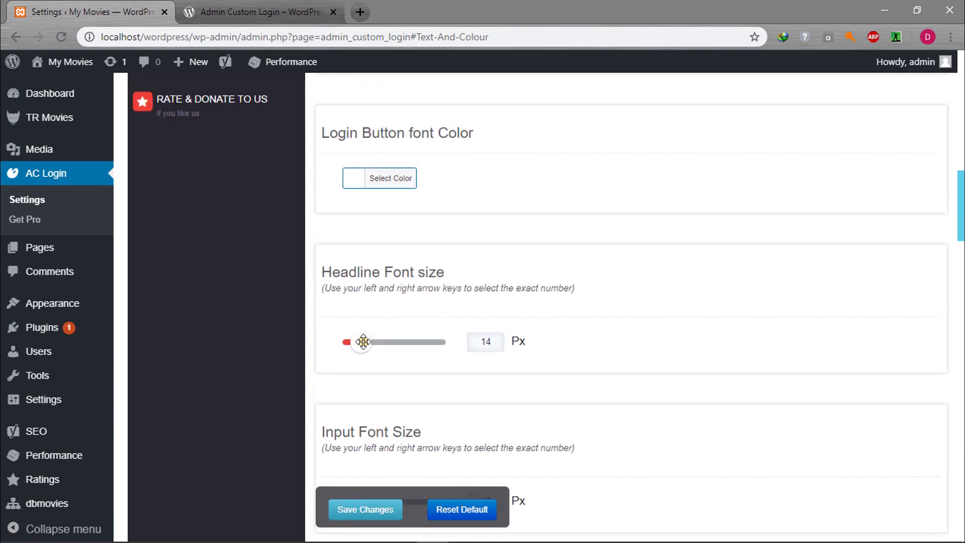
left_click_drag(363, 342, 365, 340)
left_click(370, 509)
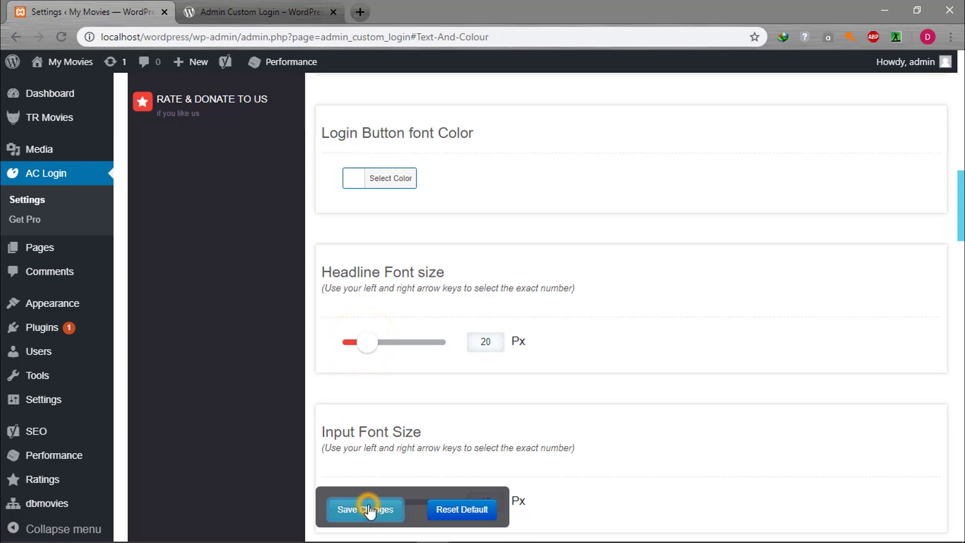
Reload the incognito login page to check the new font sizes and button color, and return to the plugin settings
left_click(232, 7)
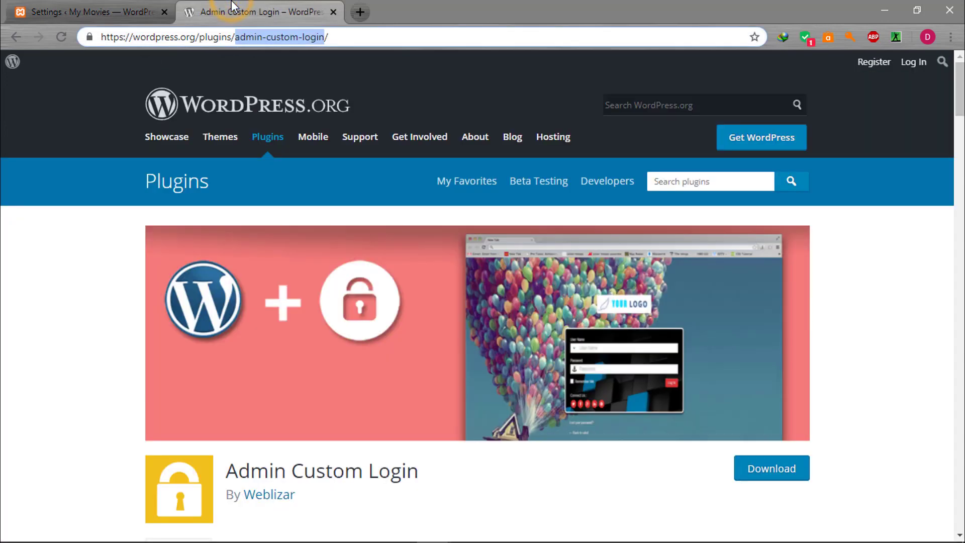
left_click(91, 12)
mouse_move(433, 528)
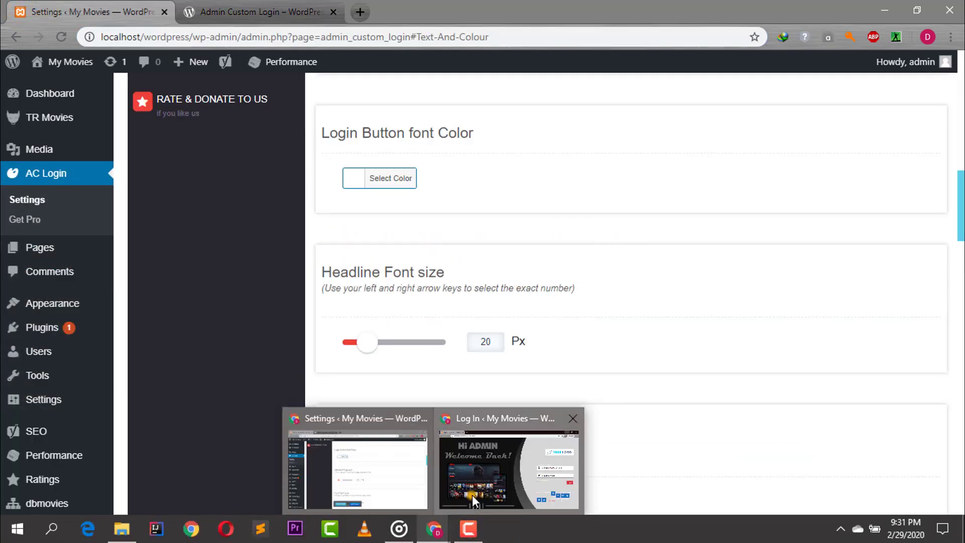
left_click(473, 500)
left_click(59, 38)
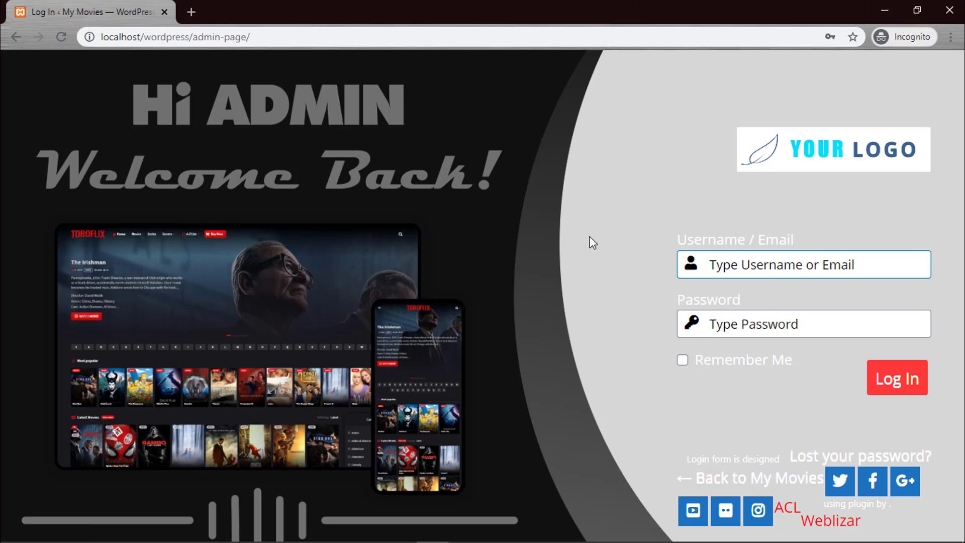
left_click(885, 7)
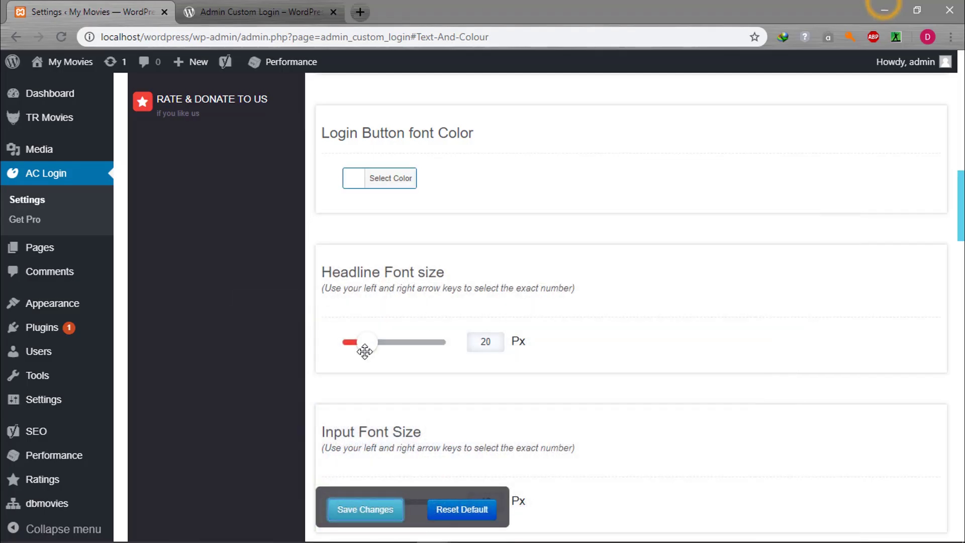
left_click(247, 11)
scroll(173, 264, "down", 10)
left_click(8, 10)
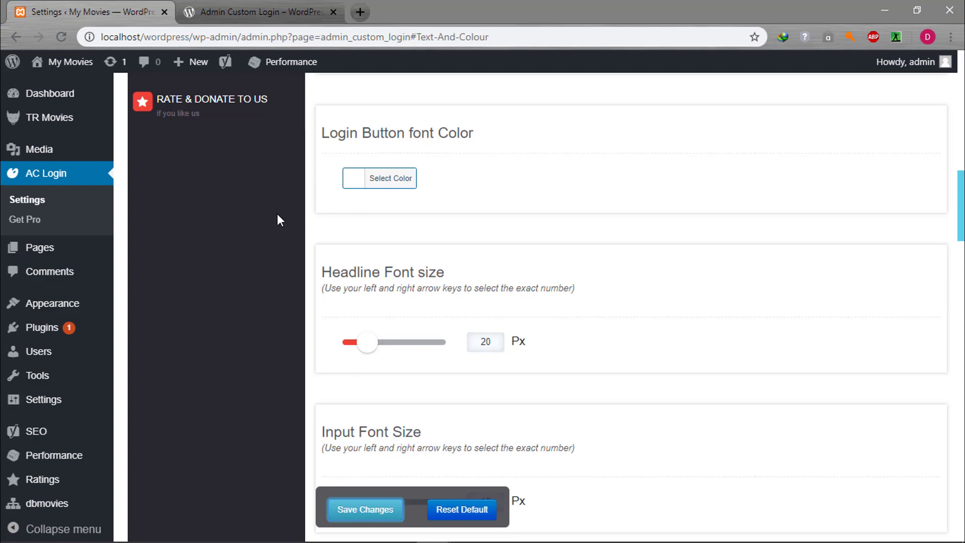
Open the plugin's Social Settings, set Enable Social Icons to No Icon and save the changes
scroll(278, 218, "up", 5)
left_click(249, 234)
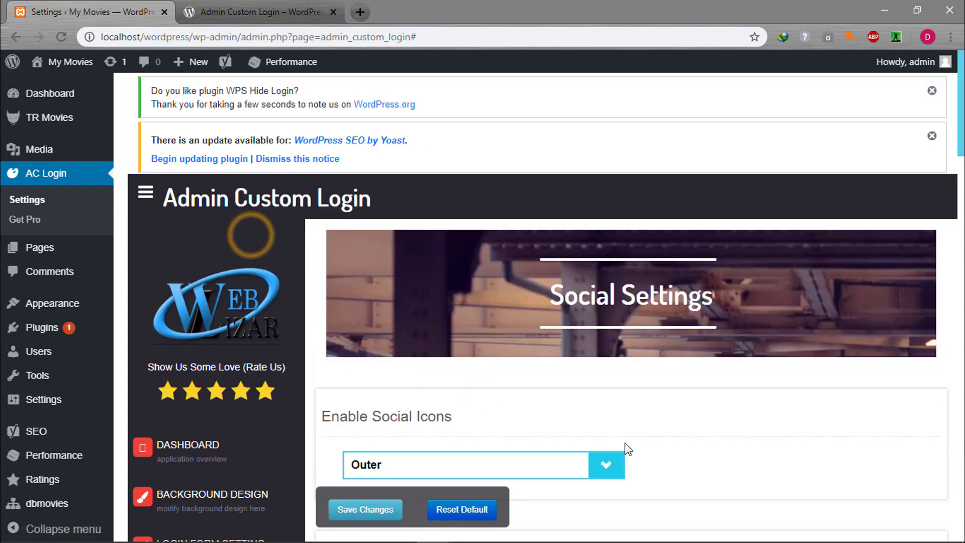
scroll(625, 442, "down", 20)
scroll(437, 275, "up", 20)
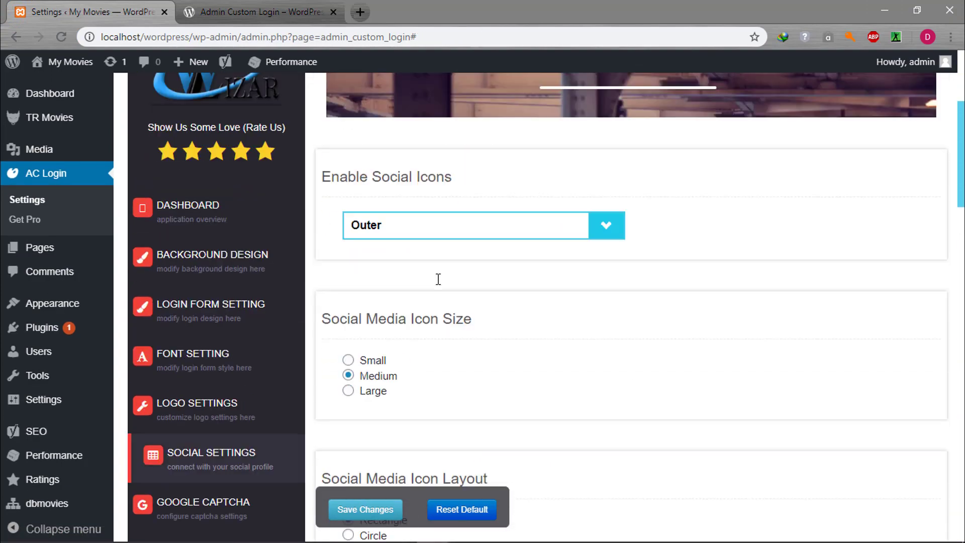
scroll(437, 280, "up", 1)
left_click(609, 259)
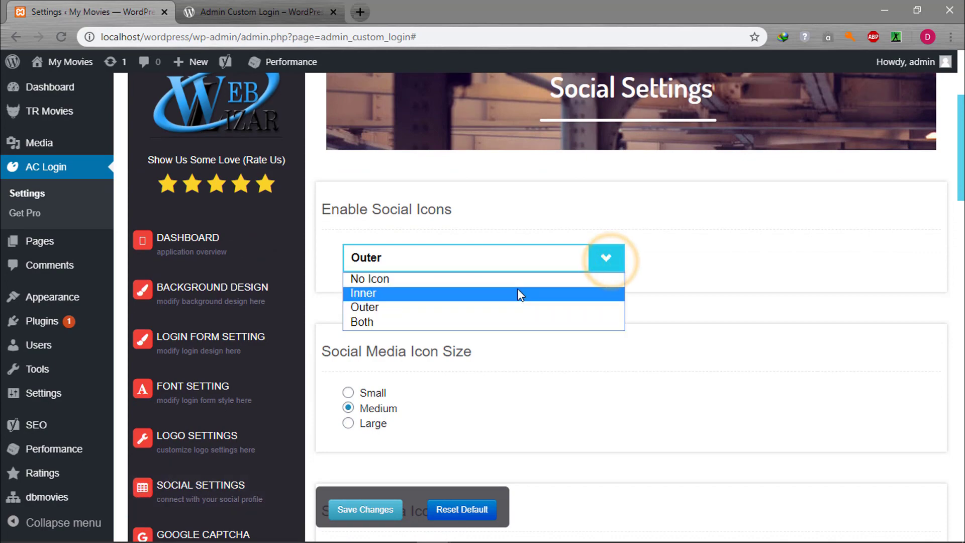
left_click(517, 279)
left_click(365, 509)
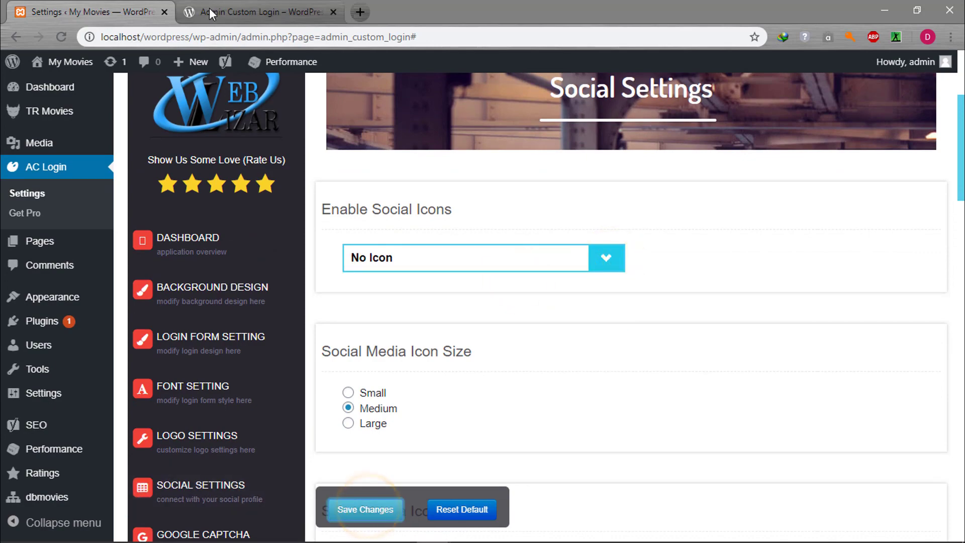
Reload the incognito login page to check it without the social icons
mouse_move(459, 533)
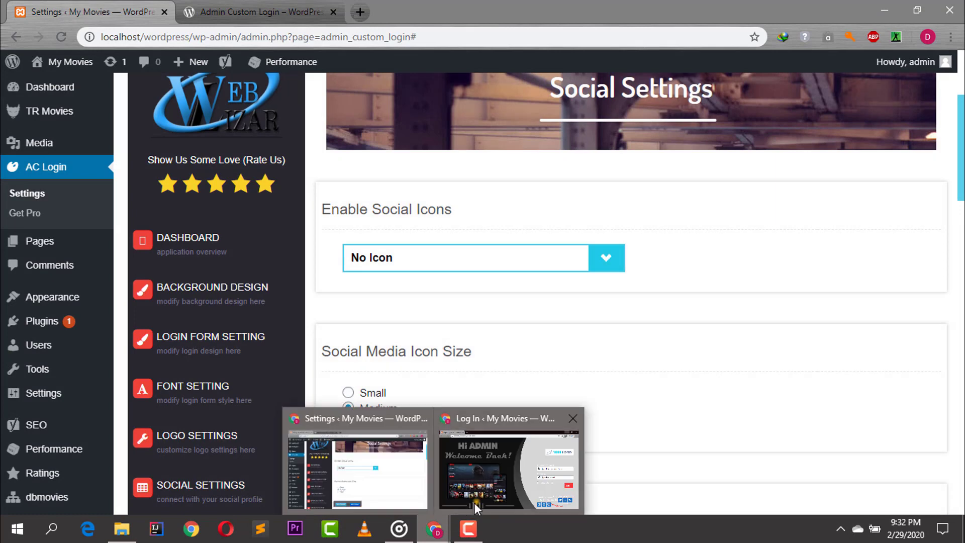
left_click(475, 502)
left_click(55, 36)
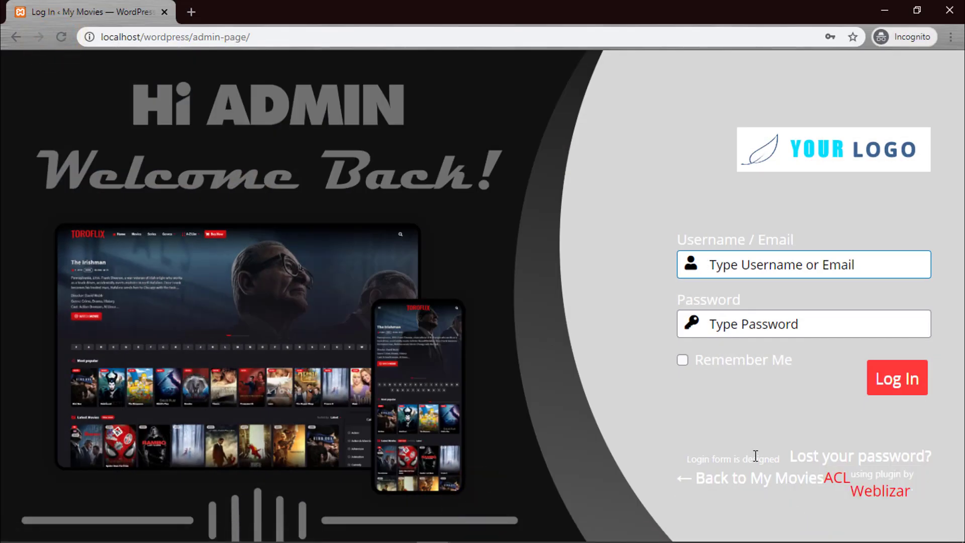
Open the plugin's Logo Settings and upload toroflix-logo.png from the Downloads folder for the logo image
scroll(226, 348, "down", 5)
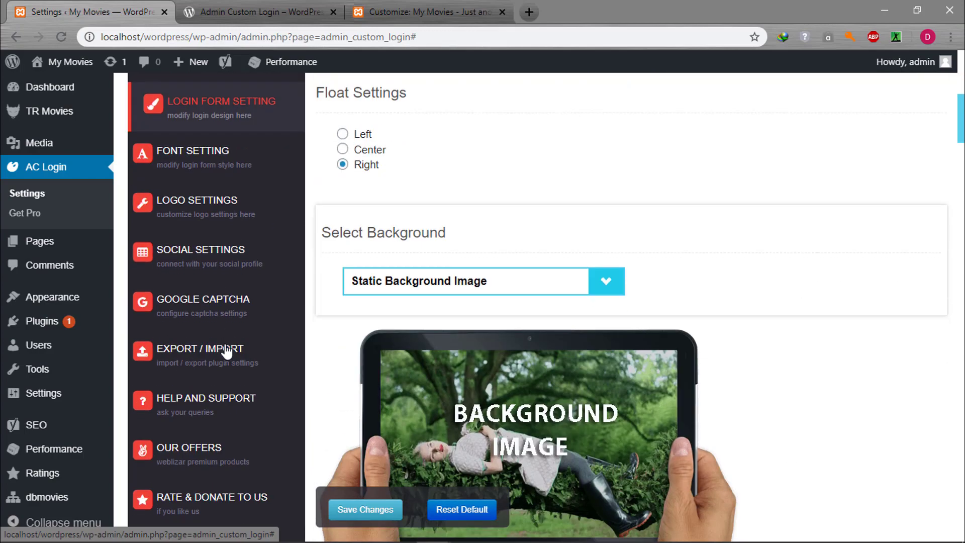
left_click(211, 221)
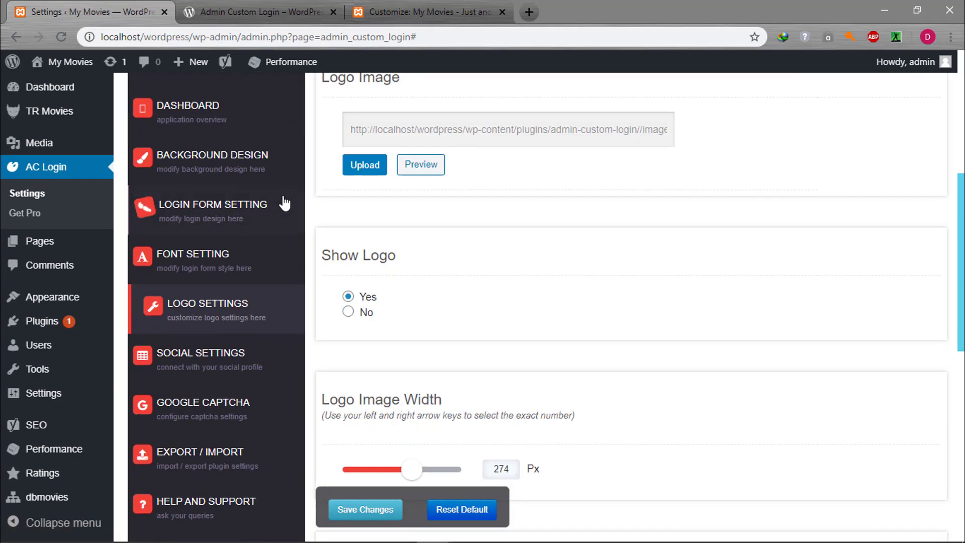
left_click(372, 169)
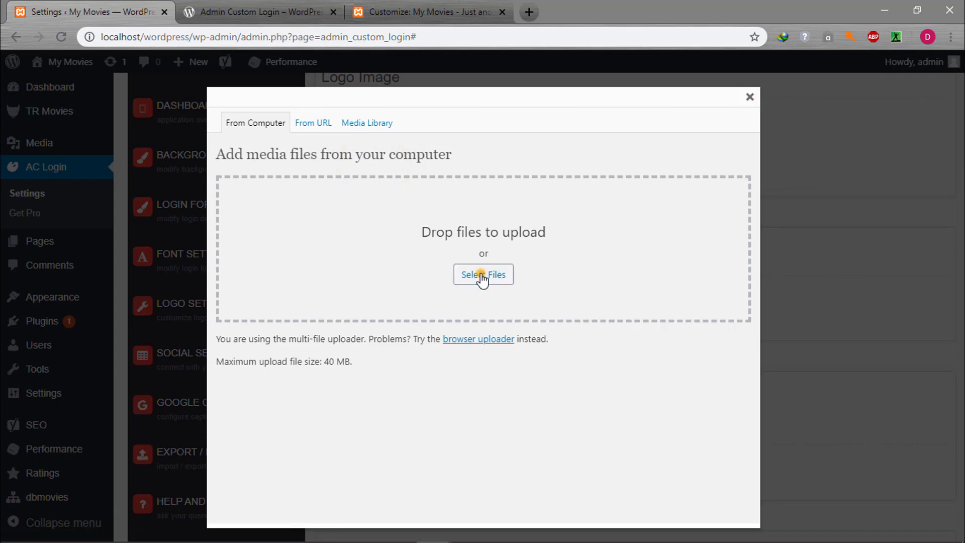
left_click(482, 276)
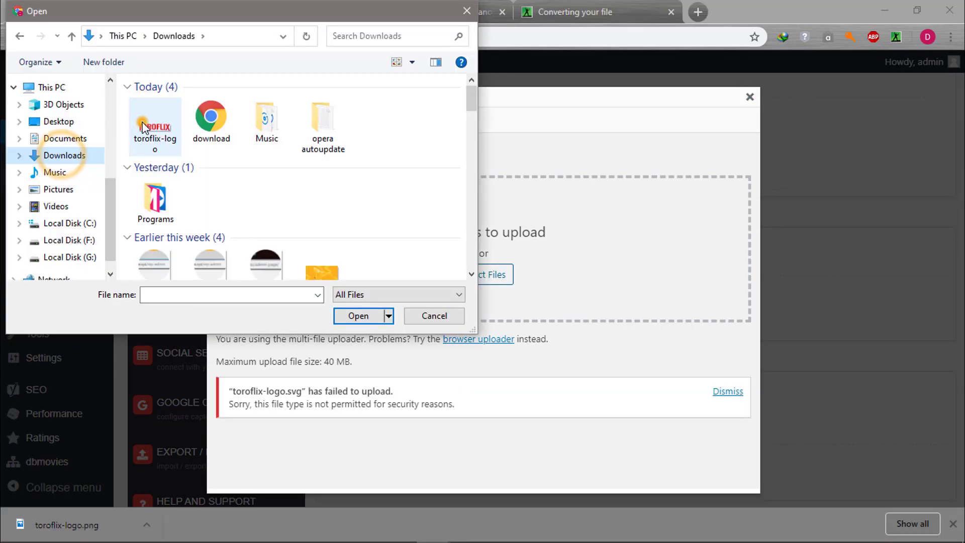
left_click(146, 108)
left_click(355, 313)
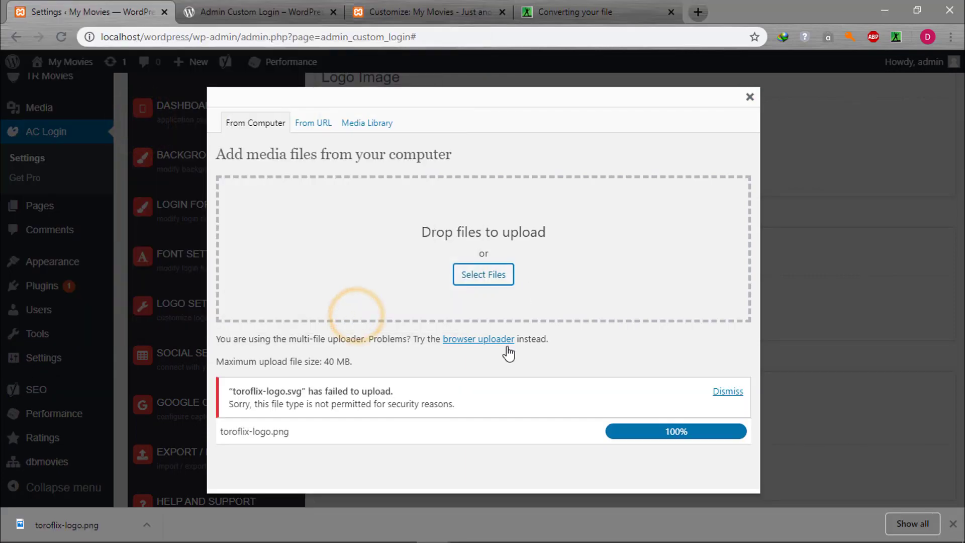
Insert toroflix-logo from the media library as the logo image at Full Size (1280 × 301)
scroll(637, 311, "down", 1)
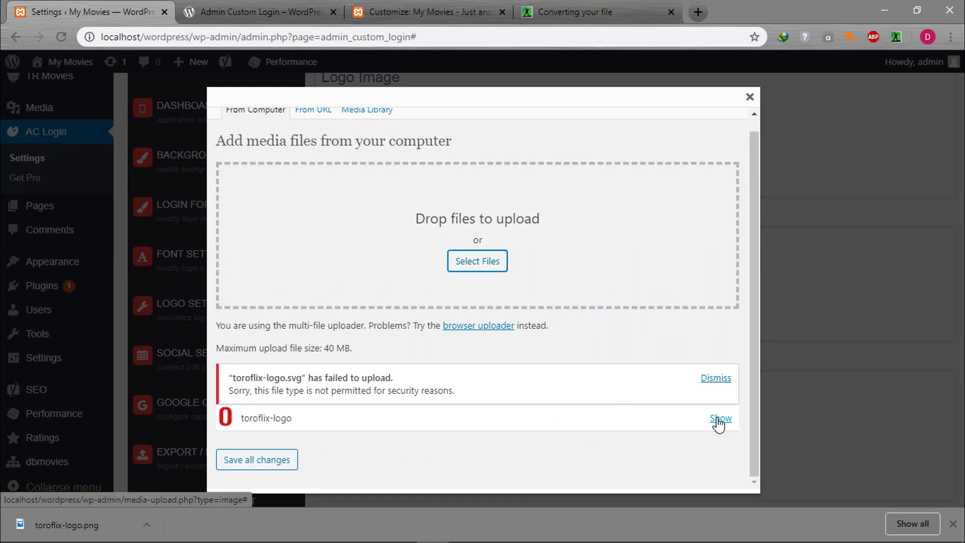
left_click(365, 110)
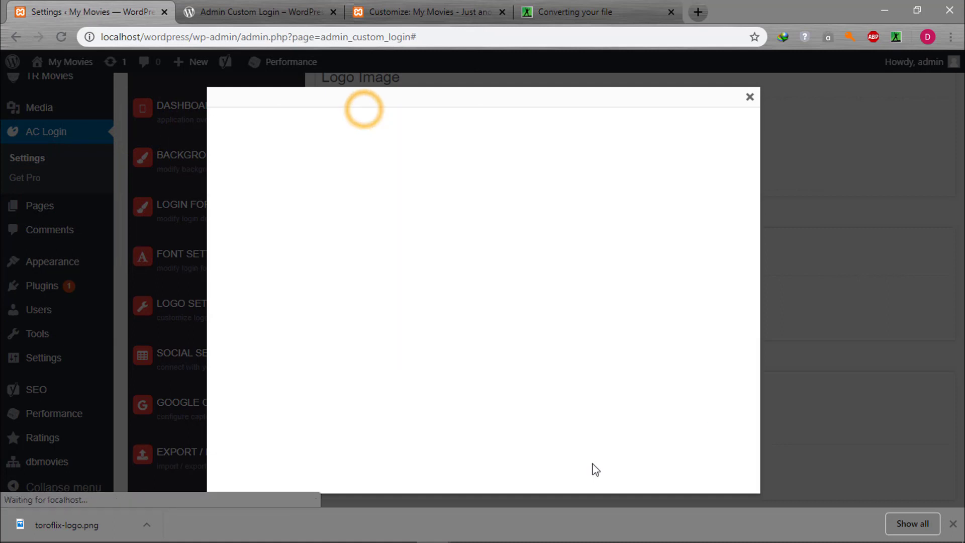
left_click(721, 223)
scroll(416, 268, "down", 6)
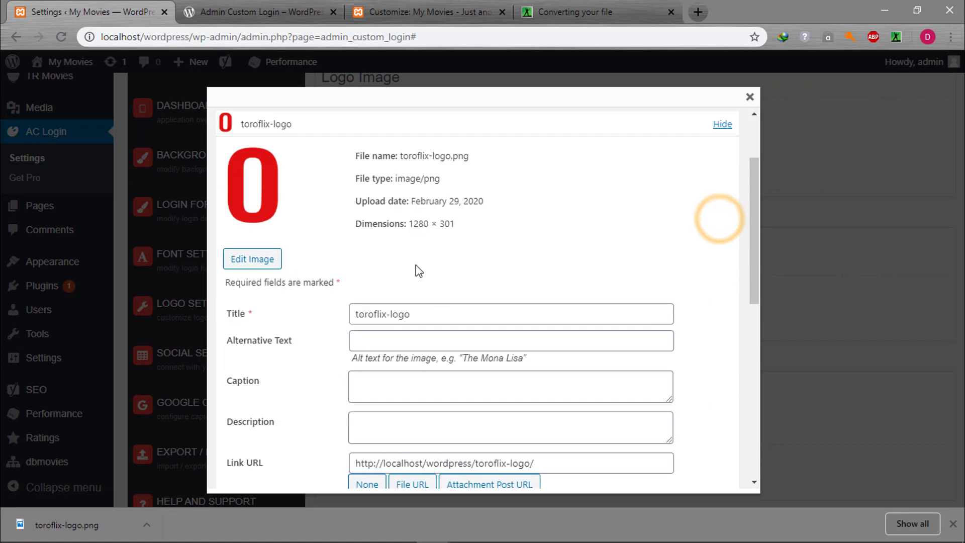
left_click(394, 226)
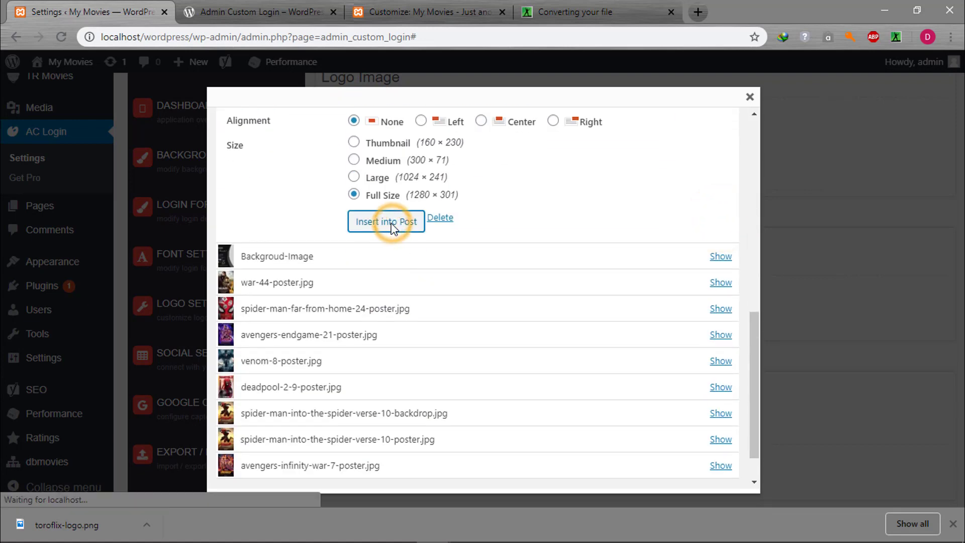
Return to the plugin's Logo Settings page and save the changes with the toroflix-logo.png image
left_click(620, 6)
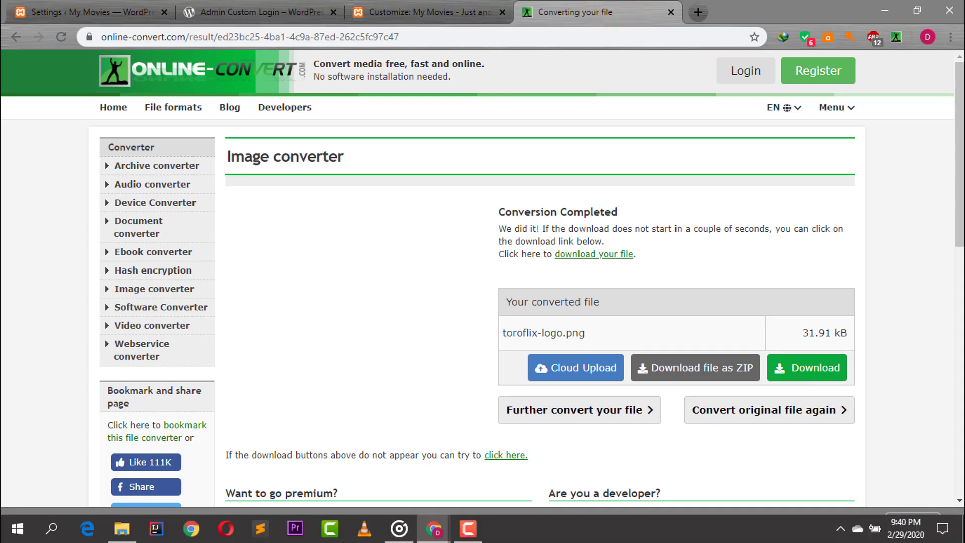
mouse_move(443, 540)
left_click(491, 499)
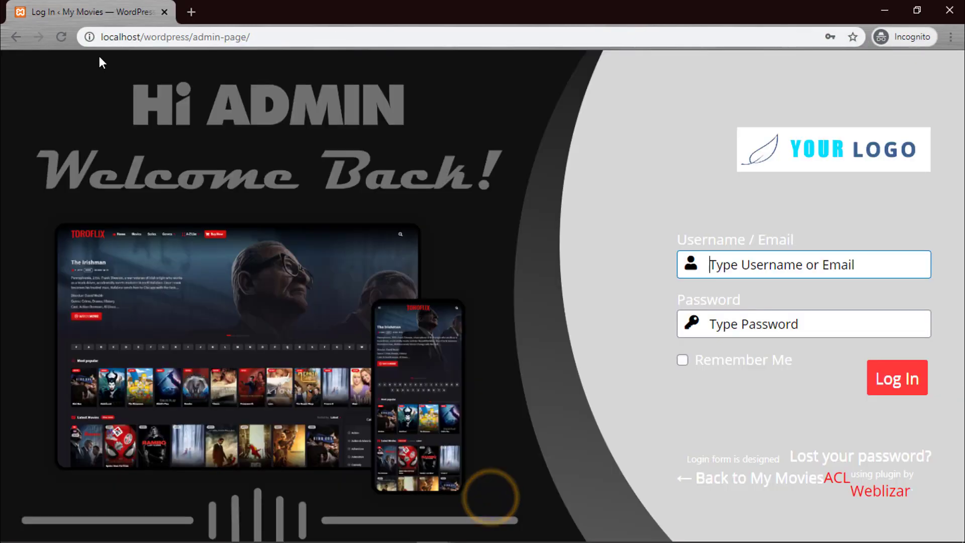
left_click(877, 9)
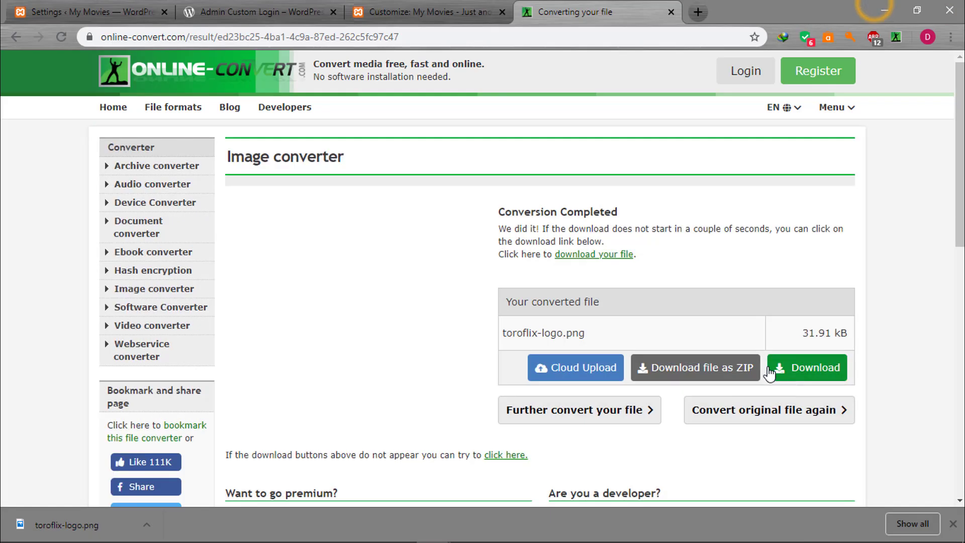
left_click(84, 12)
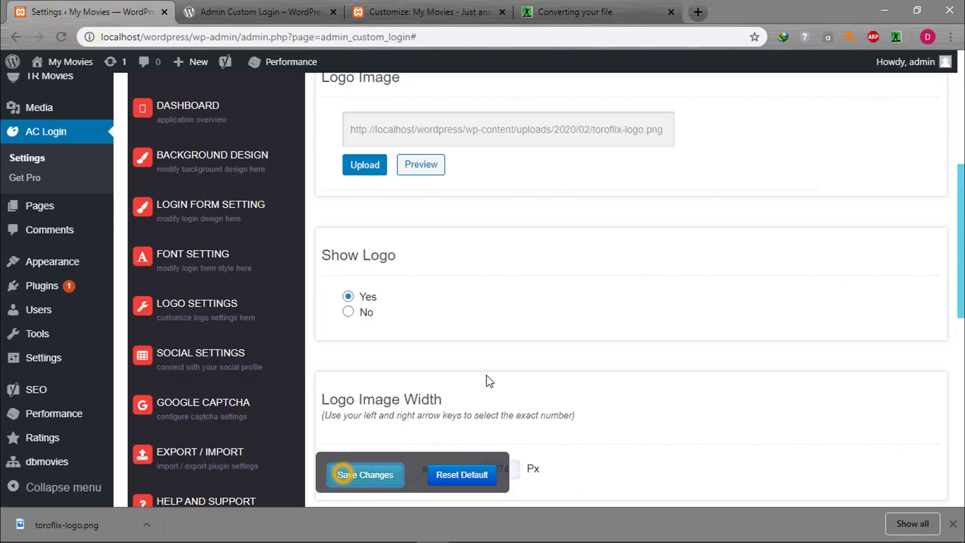
Reload the incognito login page to check the new logo, and return to the plugin settings
mouse_move(433, 528)
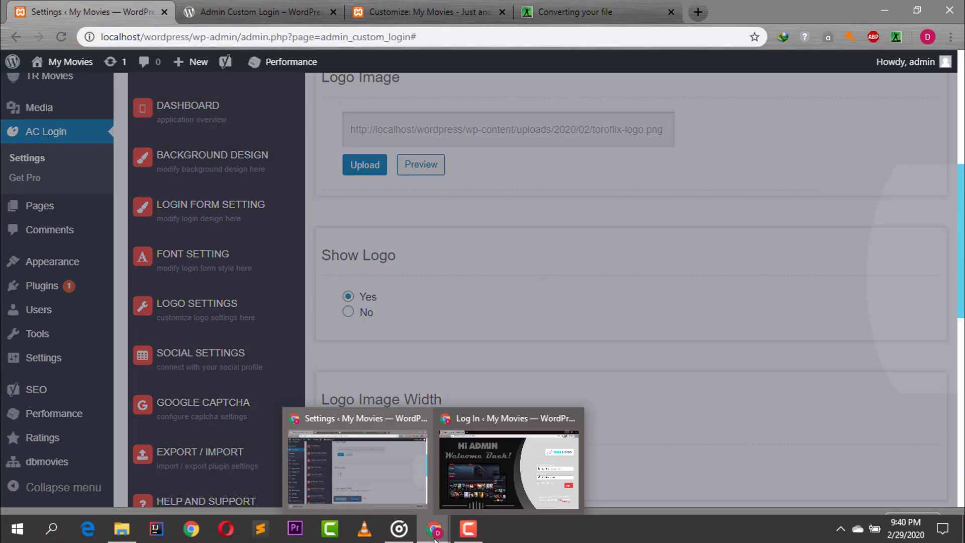
left_click(484, 493)
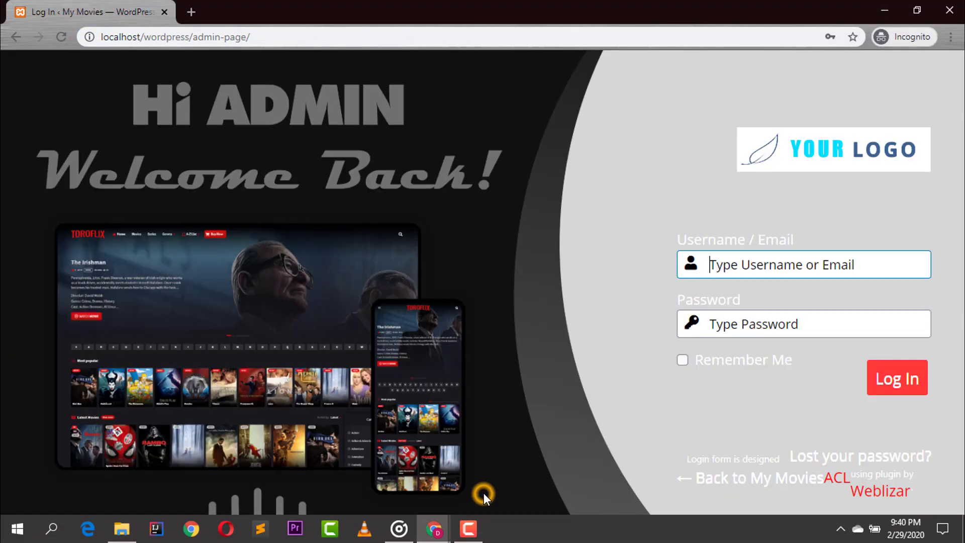
left_click(59, 41)
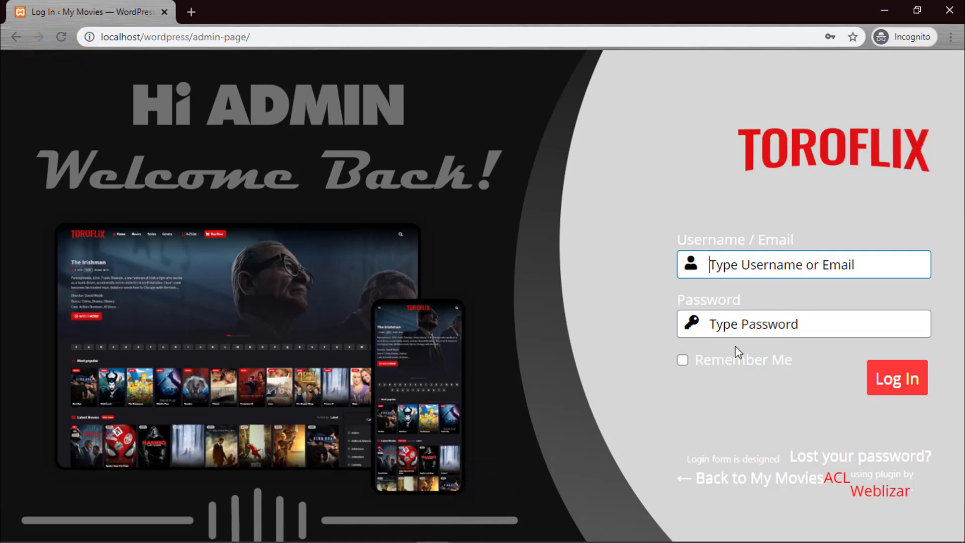
left_click(885, 9)
Open the plugin's Font Setting, set Show Copyright link text to No and save the changes
scroll(625, 354, "down", 10)
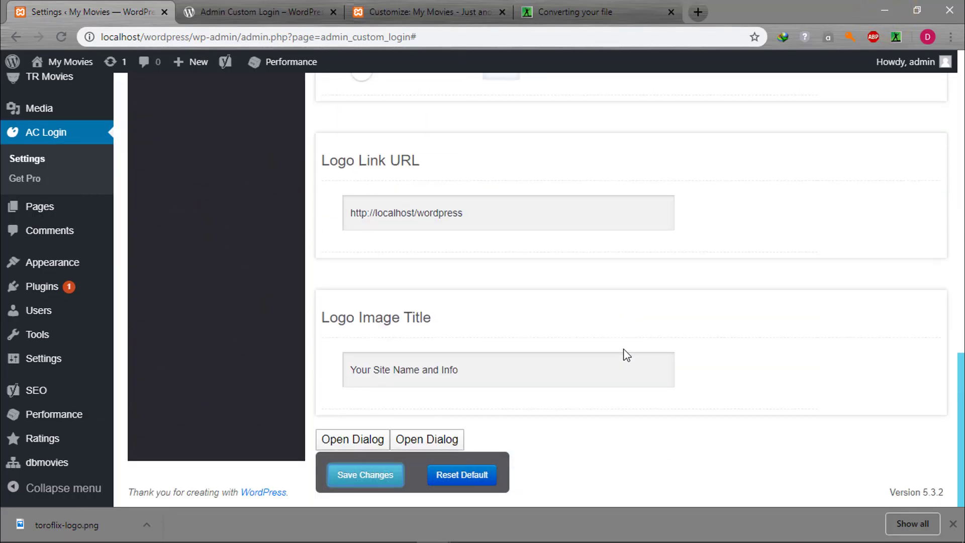
scroll(780, 393, "up", 10)
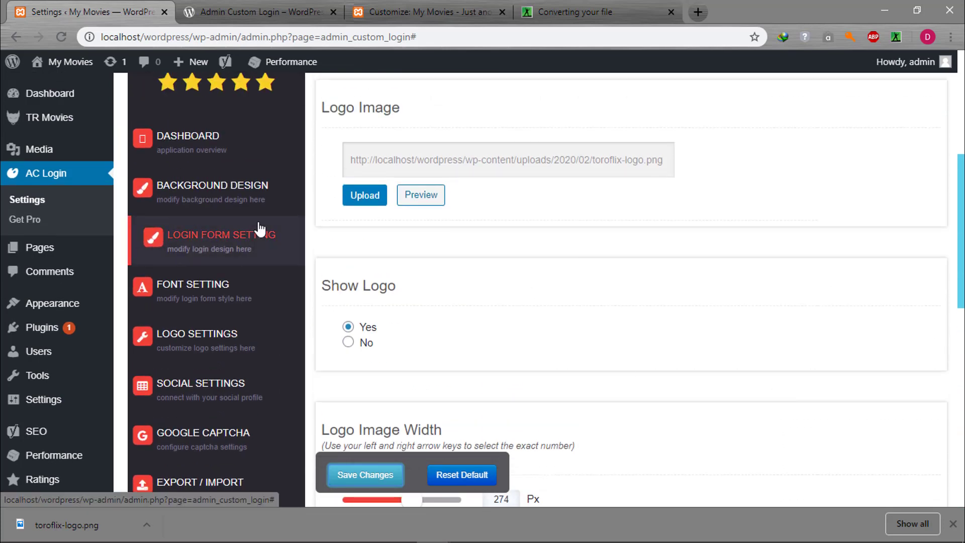
left_click(236, 294)
scroll(528, 400, "down", 5)
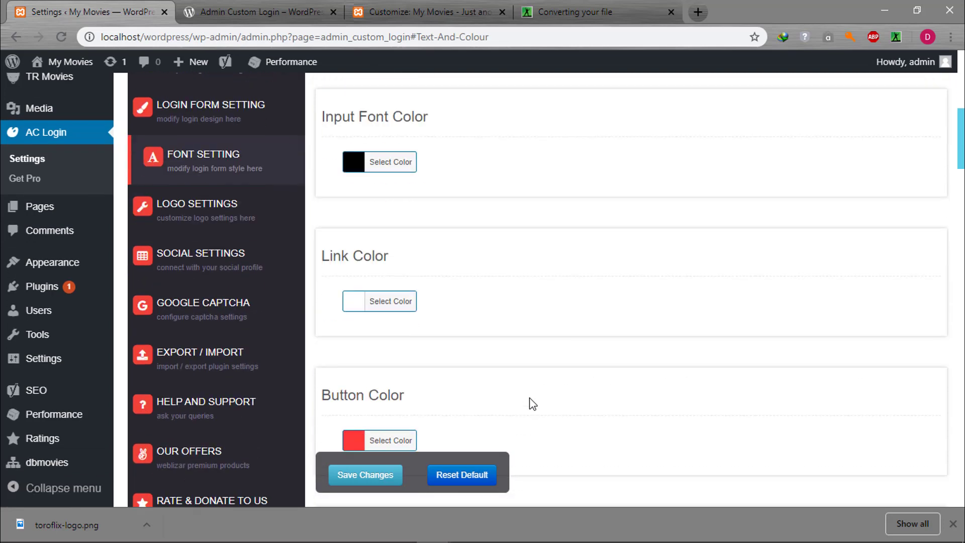
scroll(533, 404, "down", 15)
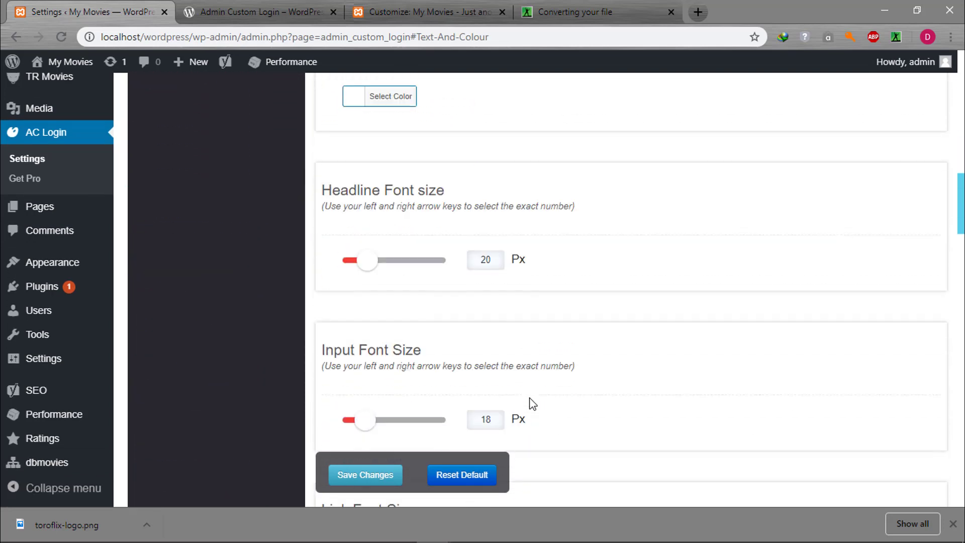
scroll(533, 404, "down", 5)
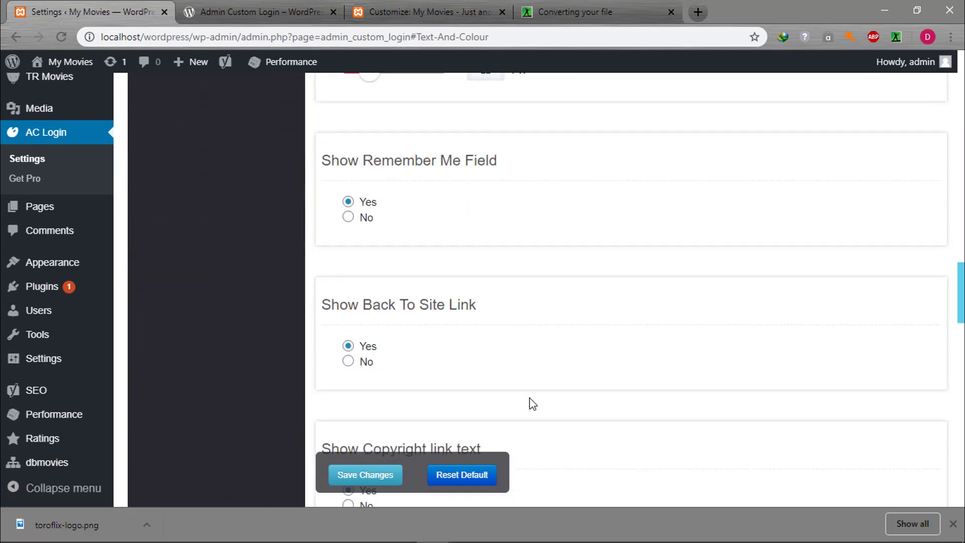
scroll(532, 404, "down", 11)
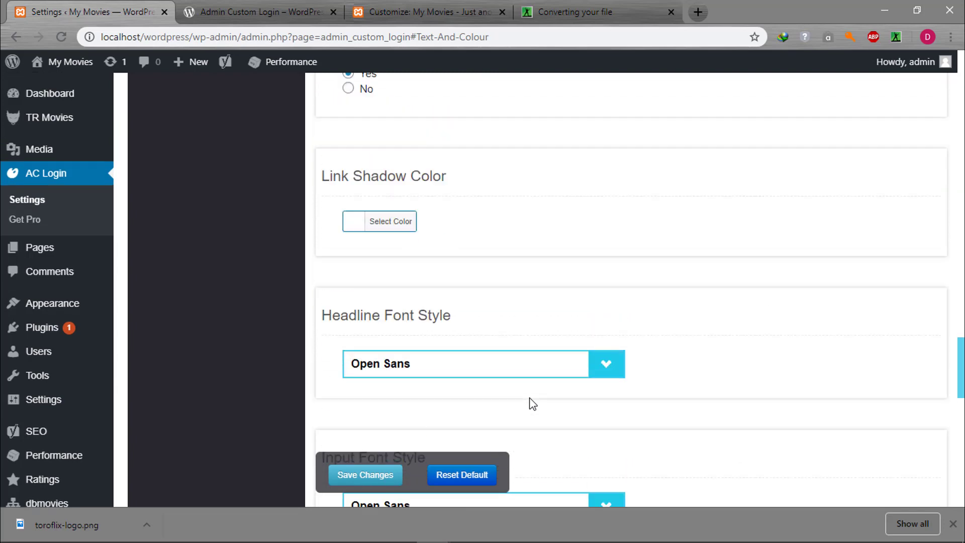
scroll(532, 404, "up", 6)
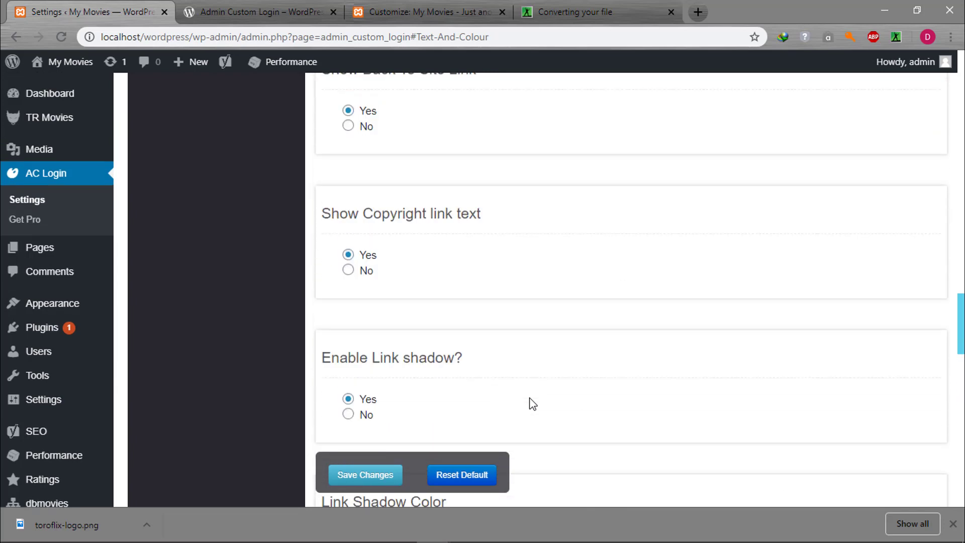
scroll(532, 403, "up", 2)
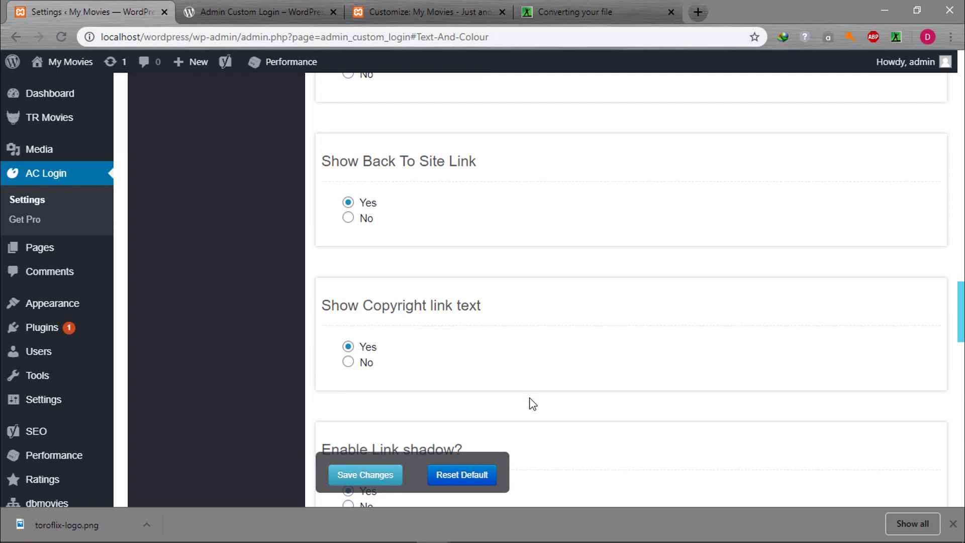
left_click(365, 482)
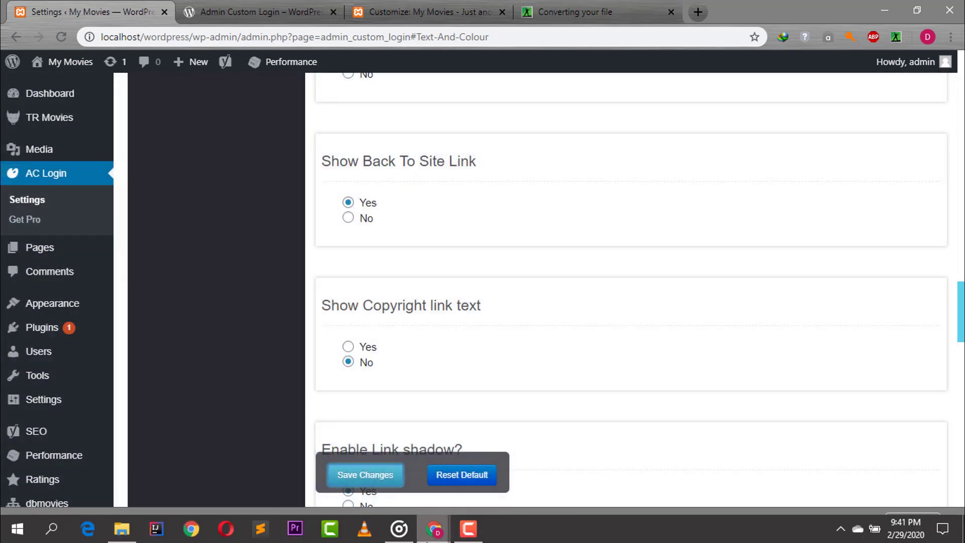
Reload the incognito login page to check it without the copyright text, and return to the plugin settings
mouse_move(434, 528)
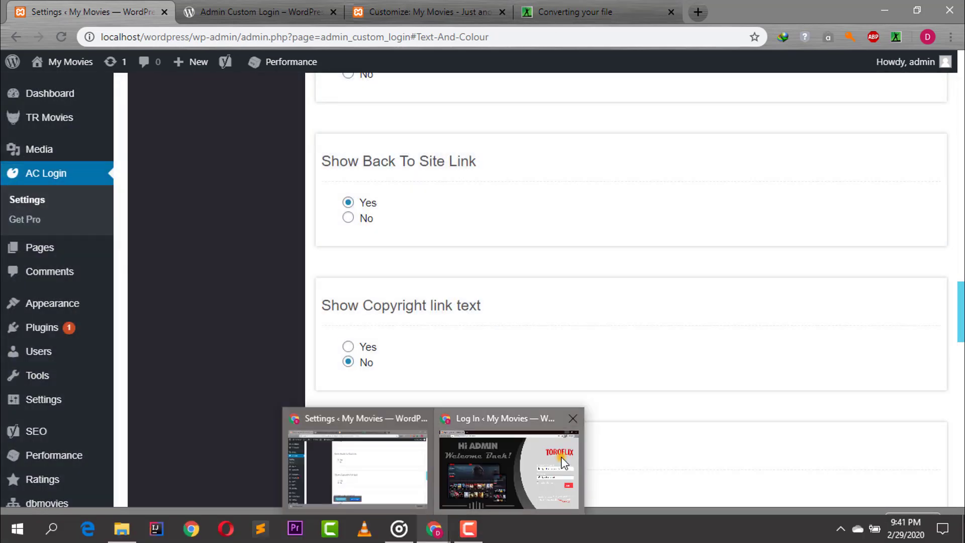
left_click(564, 461)
left_click(63, 36)
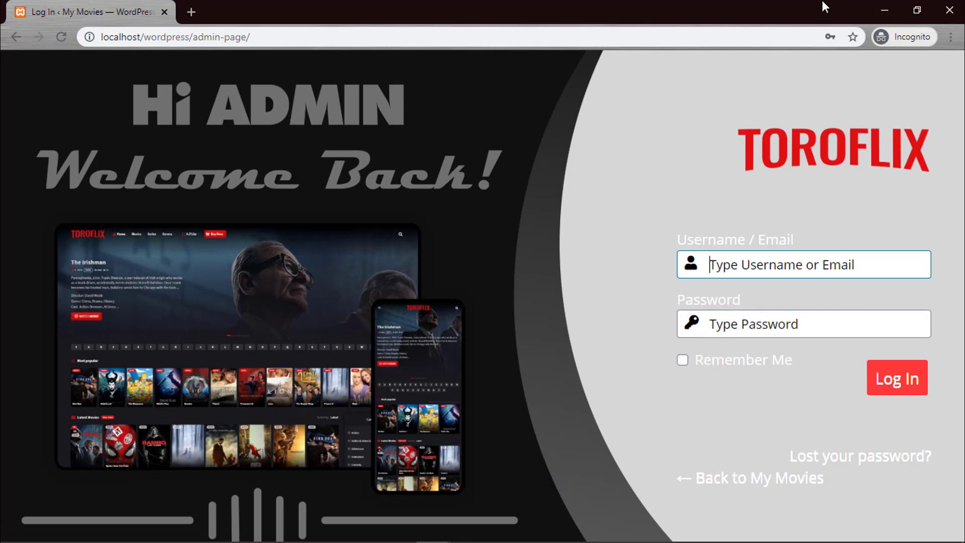
left_click(884, 13)
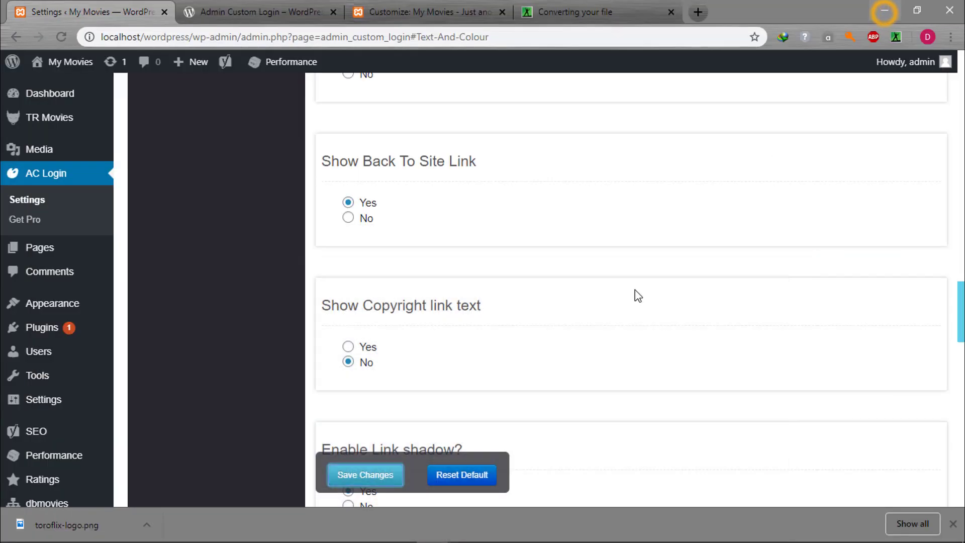
Set the Button Font Size to 23 Px and save the changes
scroll(613, 317, "up", 15)
scroll(614, 318, "down", 1)
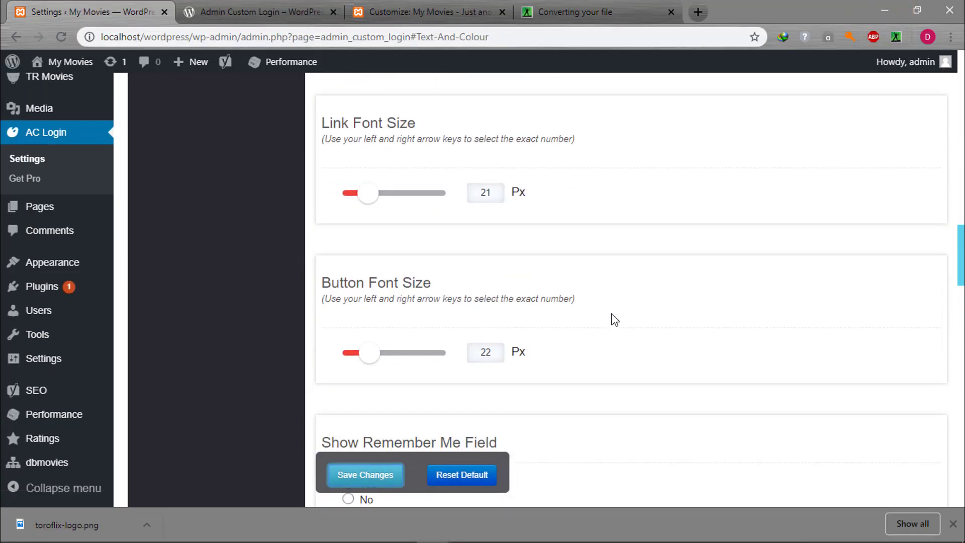
scroll(614, 319, "up", 1)
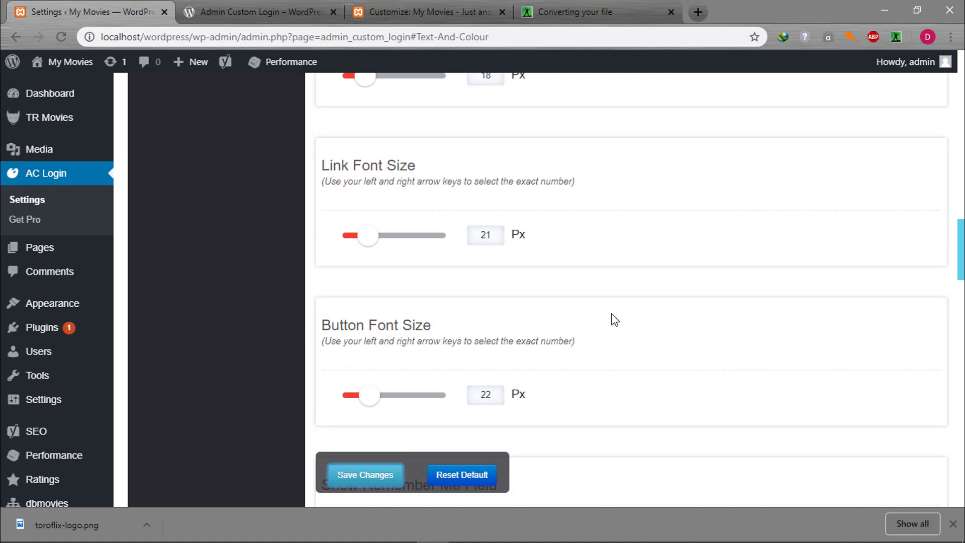
left_click(374, 399)
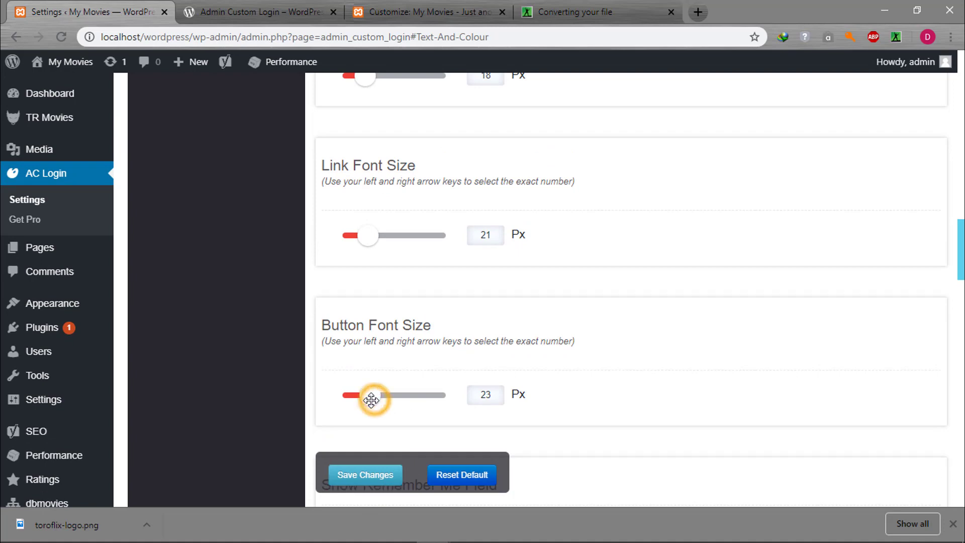
left_click(366, 472)
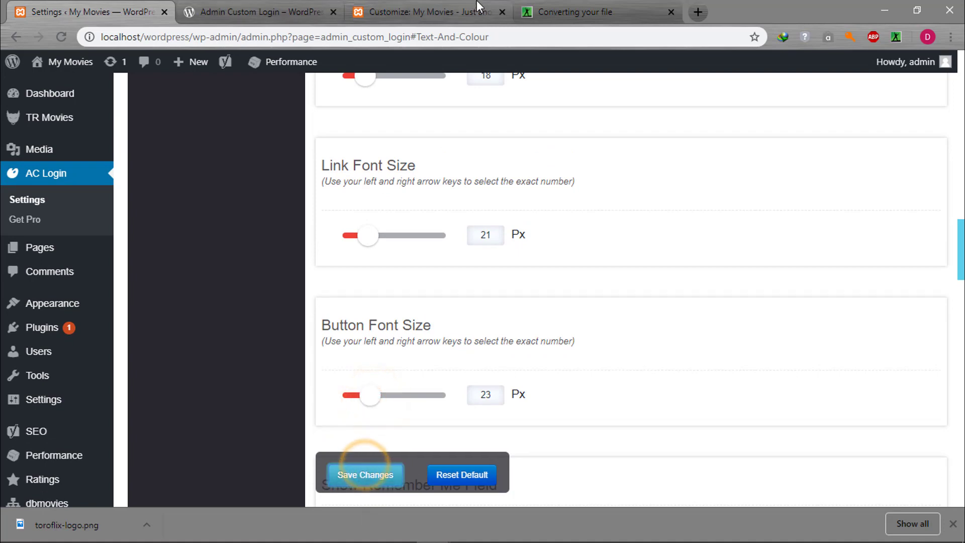
Reload the incognito login page to check the Log In button's text size, and return to the settings
mouse_move(430, 537)
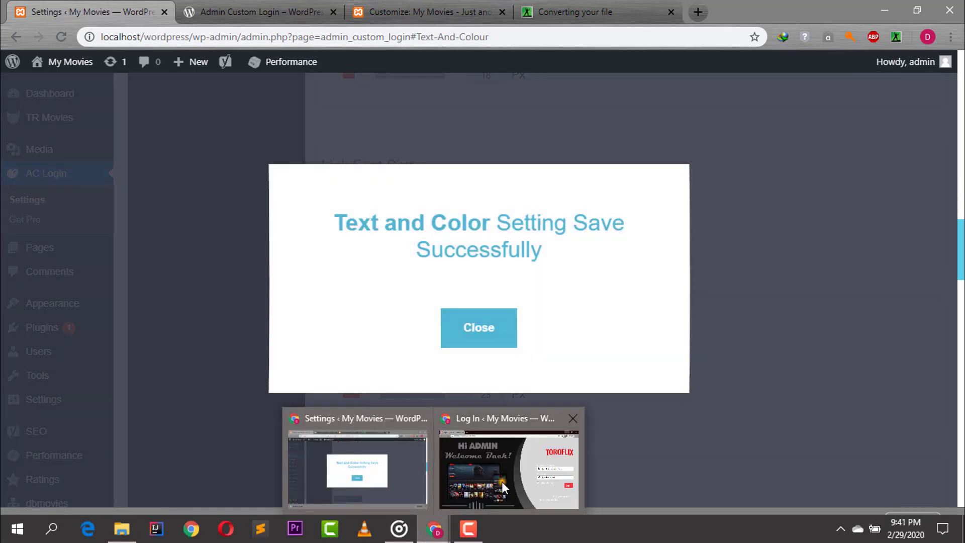
left_click(501, 481)
left_click(66, 42)
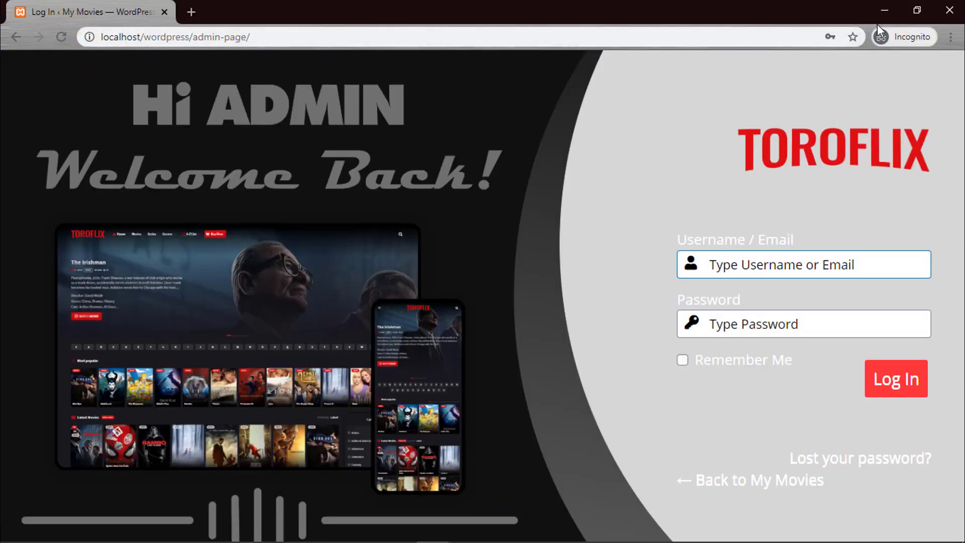
left_click(885, 10)
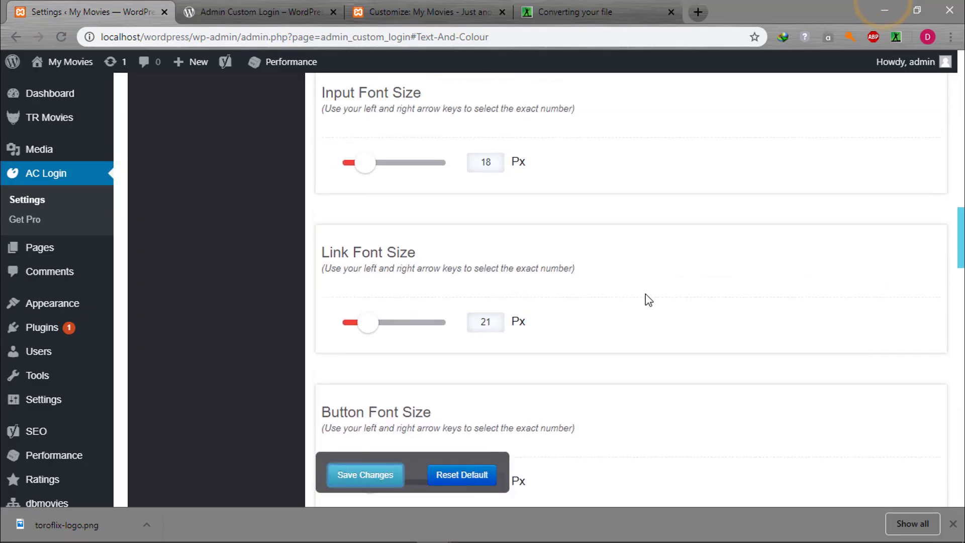
Set the Link Font Size to 16 Px and save the changes
scroll(646, 295, "up", 3)
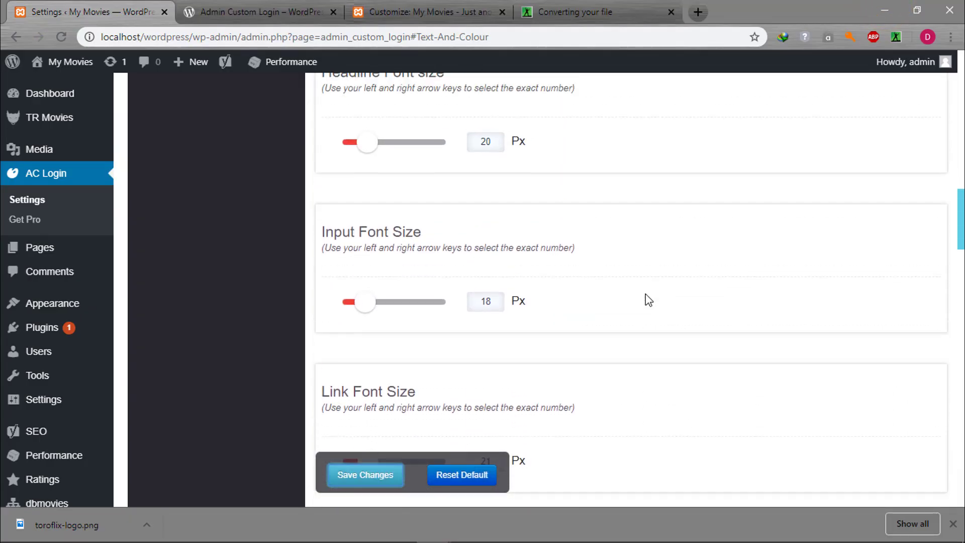
scroll(648, 299, "down", 3)
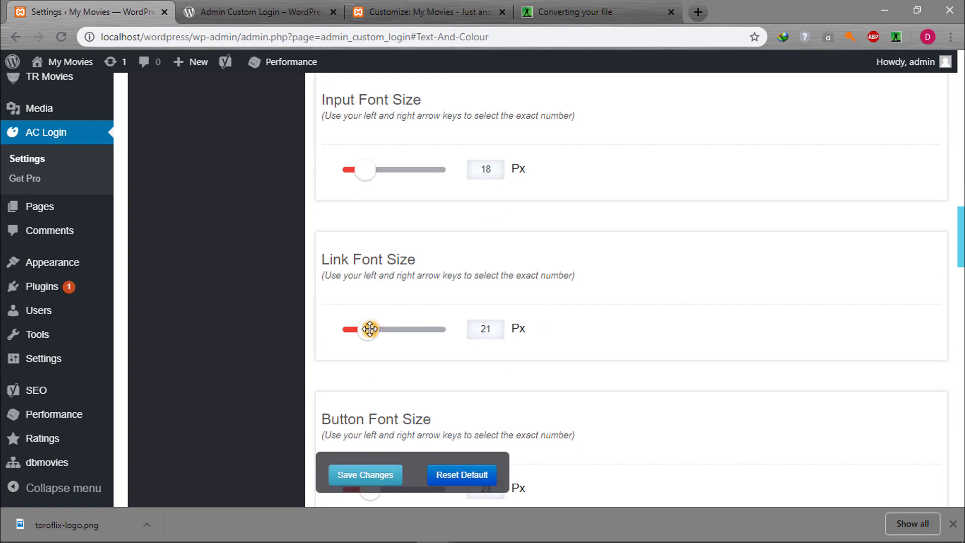
left_click_drag(370, 329, 361, 330)
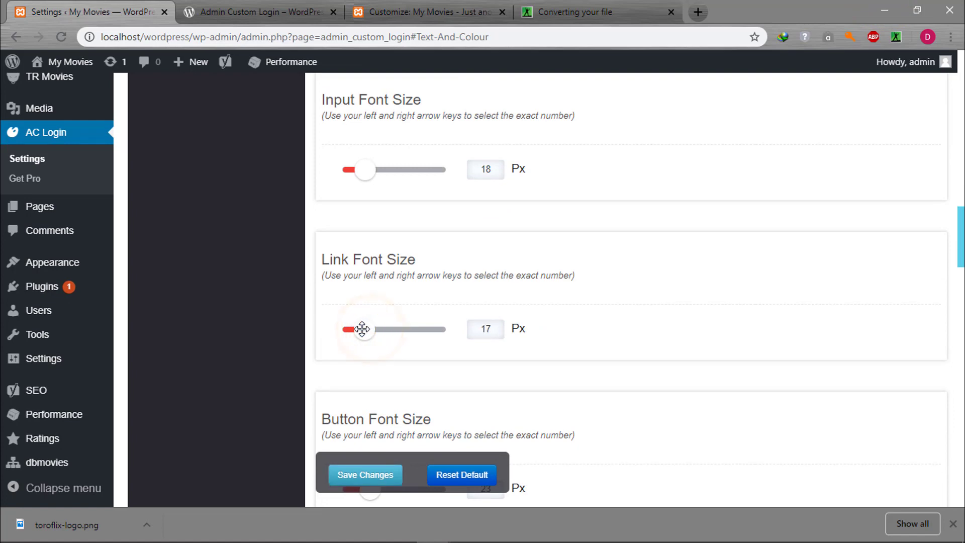
left_click(370, 476)
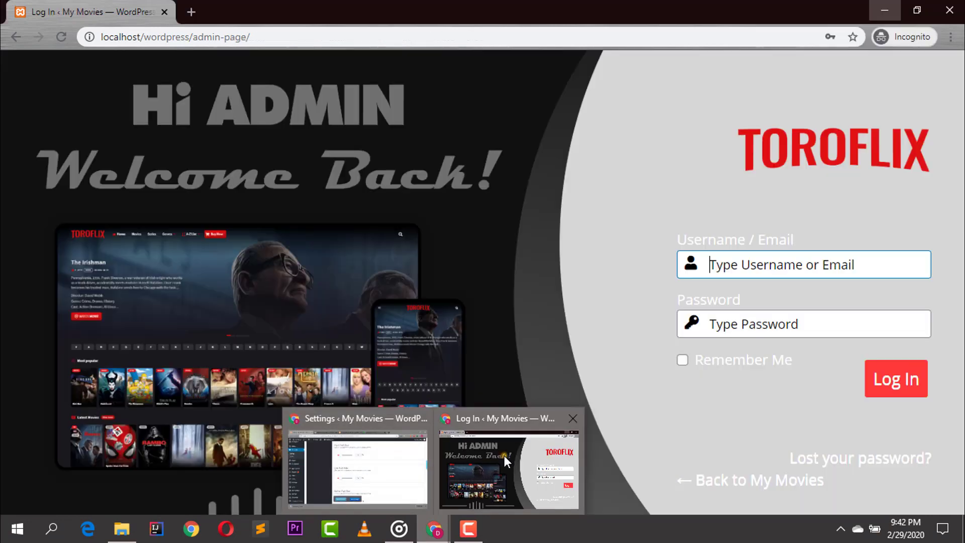
Reload the incognito login page to check the size of the links below the form, and return to the settings
left_click(504, 455)
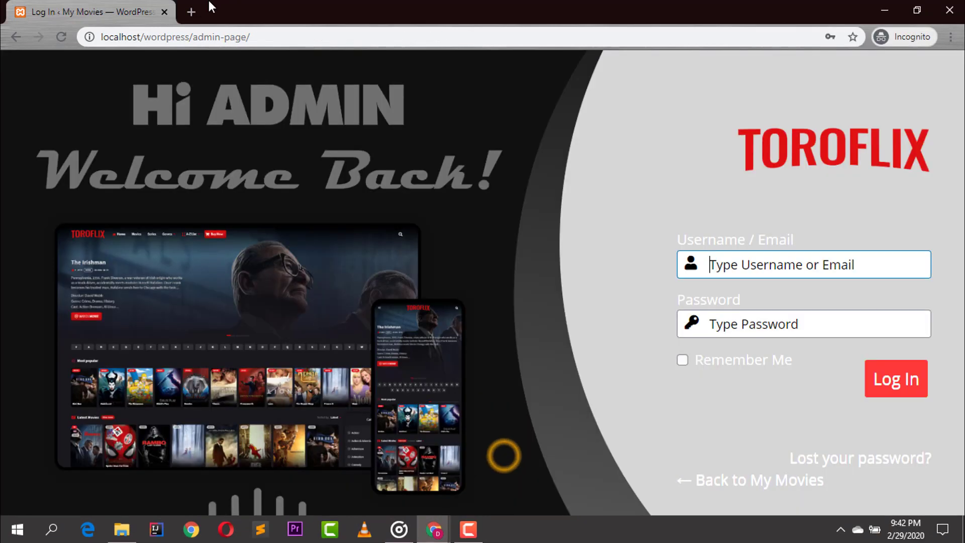
left_click(59, 37)
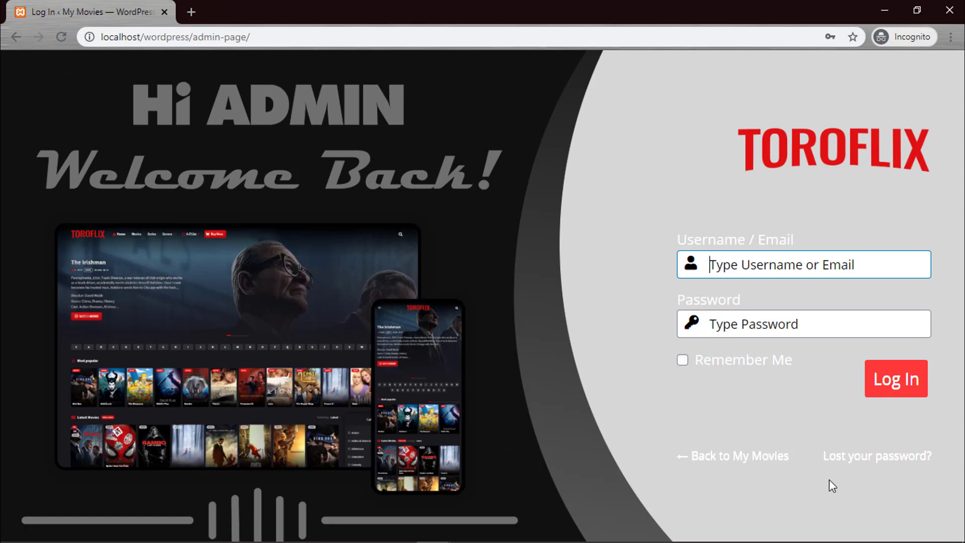
left_click(888, 7)
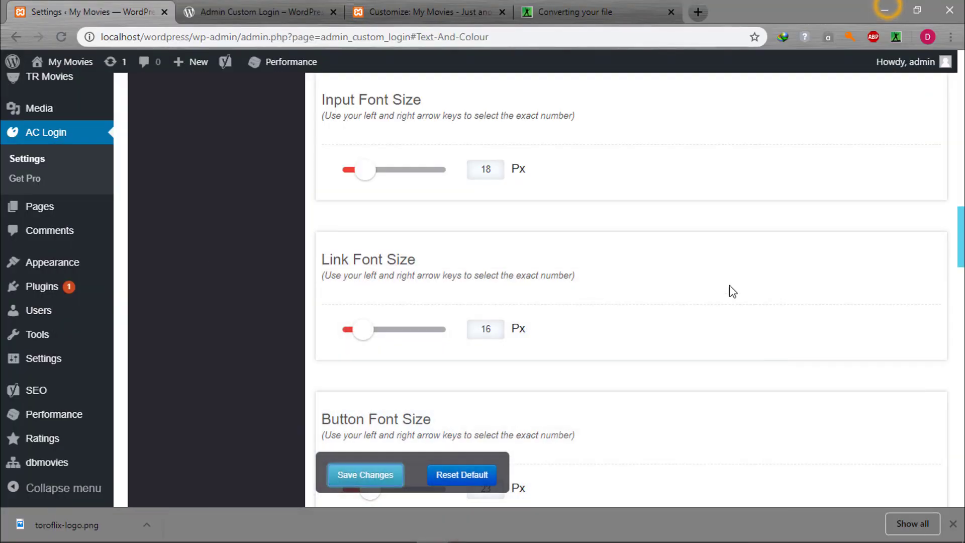
Set the Login Button font Color to red and save the text and color settings
scroll(732, 292, "down", 6)
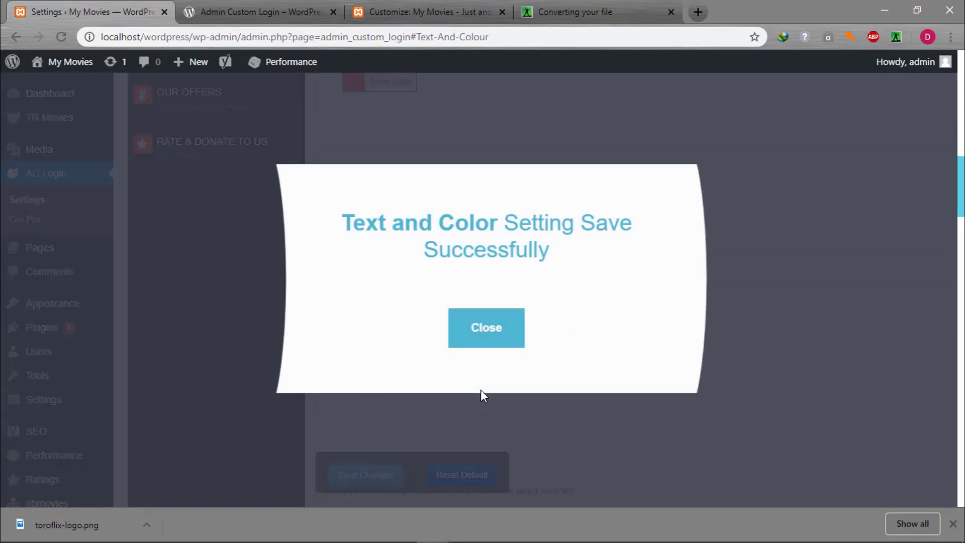
left_click(487, 326)
scroll(492, 374, "up", 2)
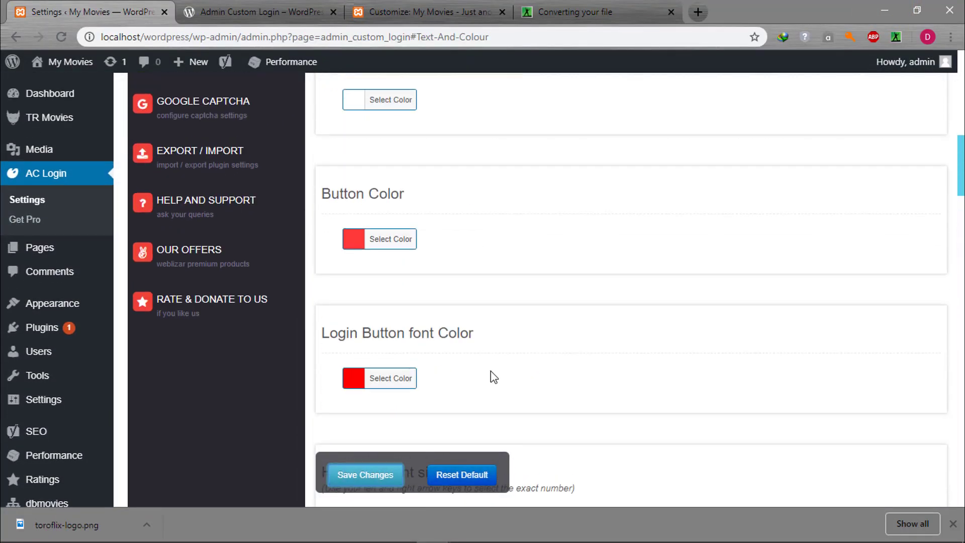
Set the Link Color to red (#ff0000) and save the changes
scroll(492, 377, "down", 2)
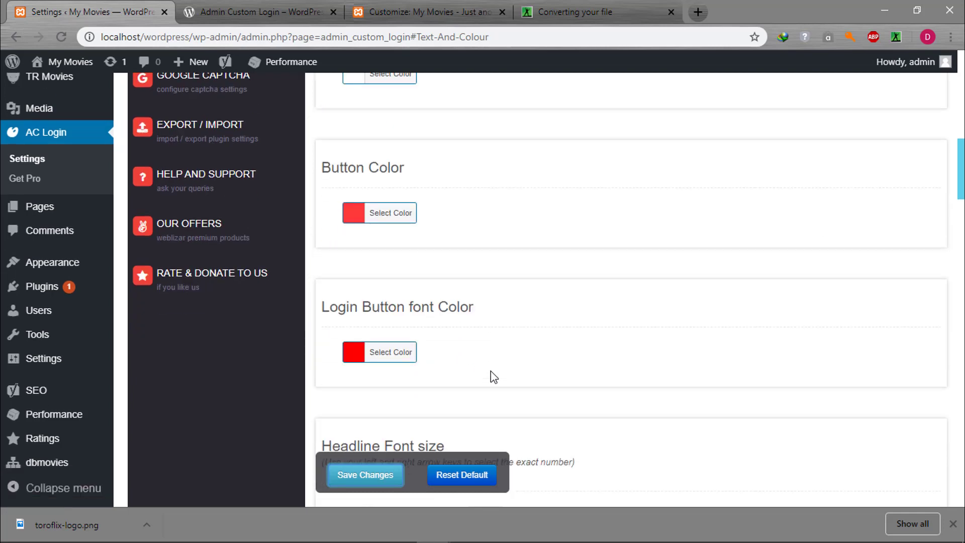
scroll(492, 377, "up", 2)
left_click(393, 171)
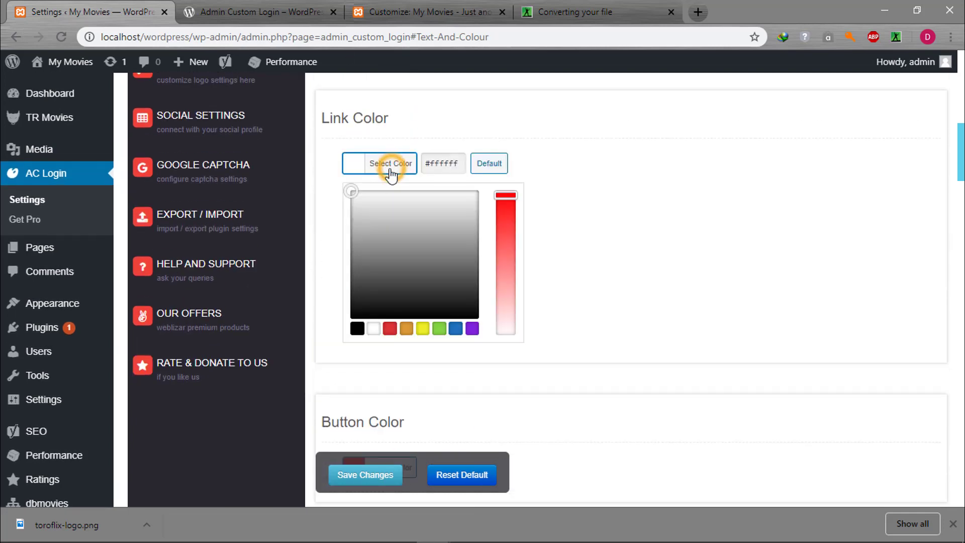
left_click(507, 197)
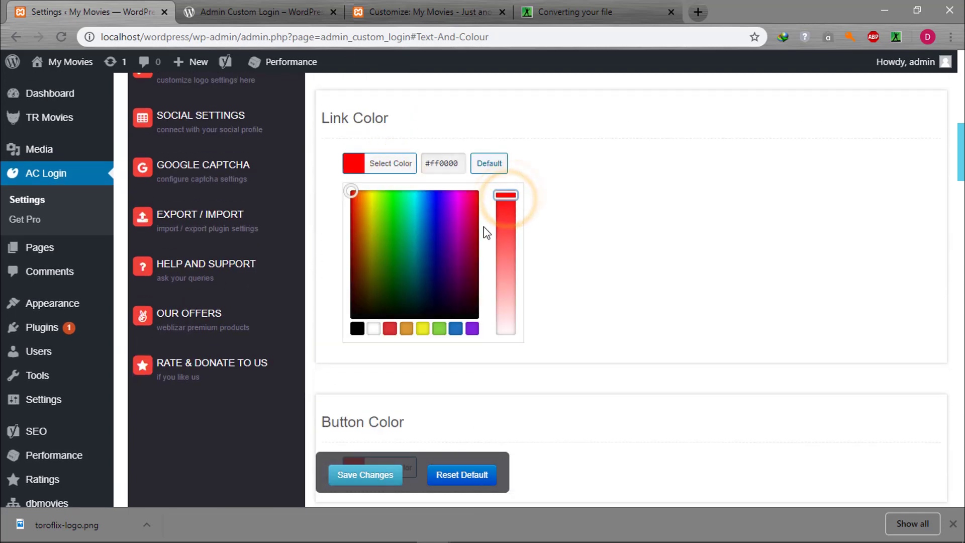
left_click(356, 476)
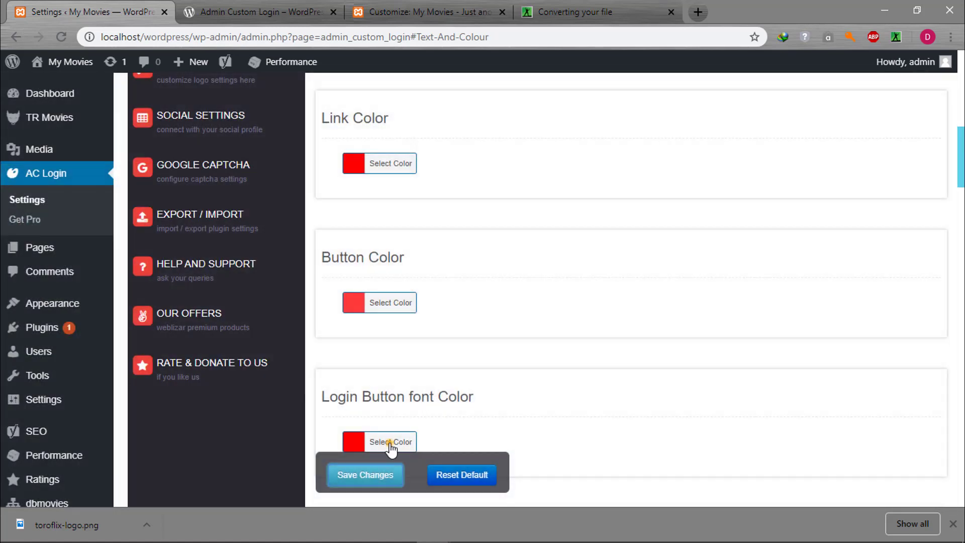
Restore the Login Button font Color to its default white (#ffffff) and save the changes
left_click(390, 442)
left_click(485, 442)
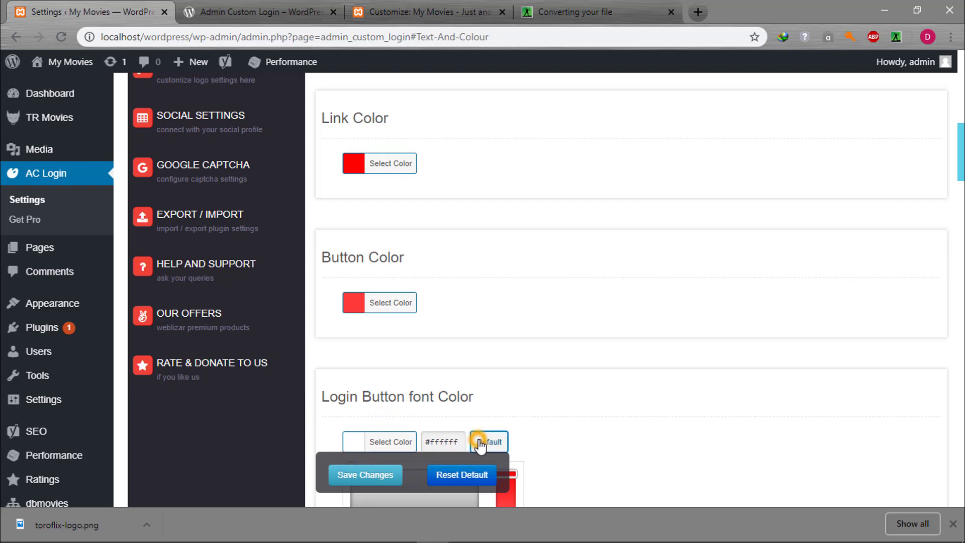
left_click(352, 476)
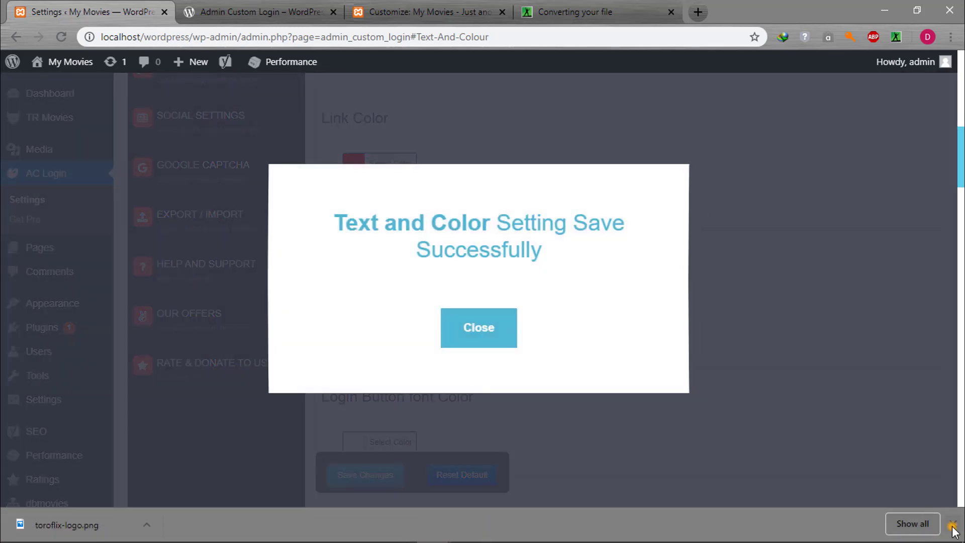
Dismiss the save message and download bar, and reload the incognito login page to check the link and button text colors
left_click(952, 523)
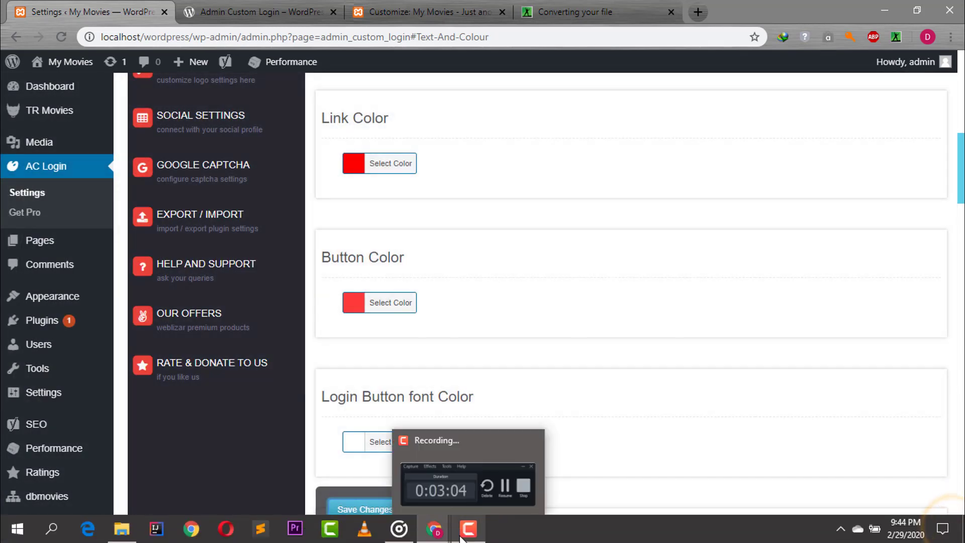
left_click(494, 477)
left_click(61, 38)
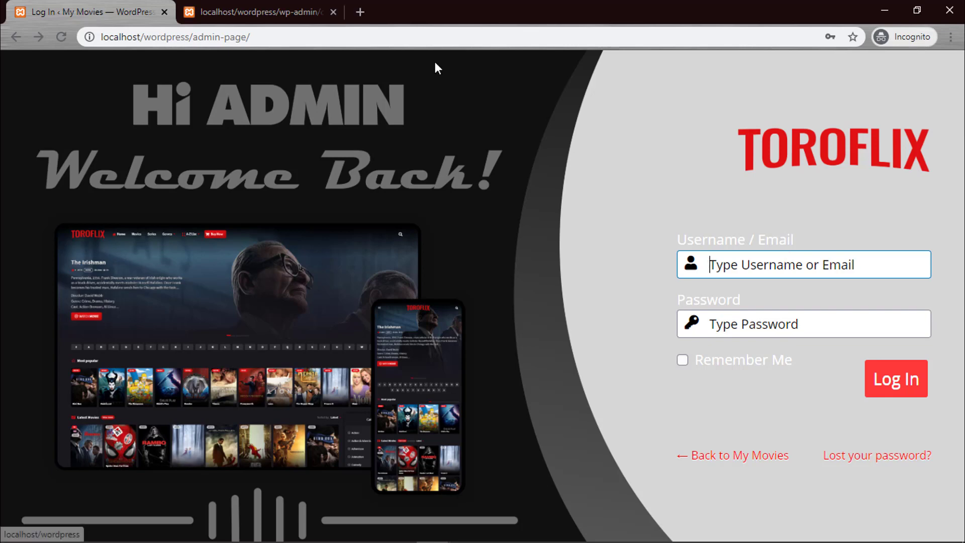
Inspect the TOROFLIX logo in the developer tools and open the acl-custom.css source behind its position rule
right_click(878, 168)
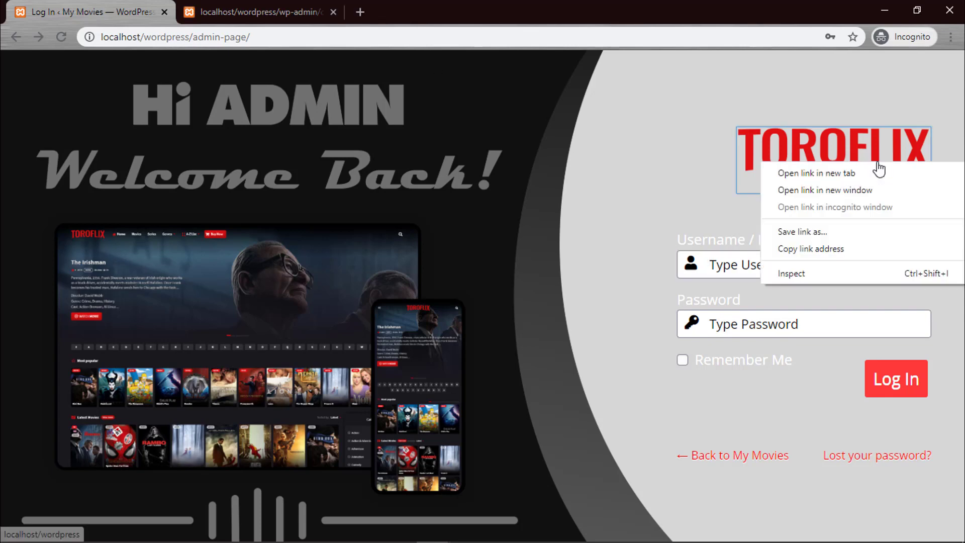
left_click(850, 268)
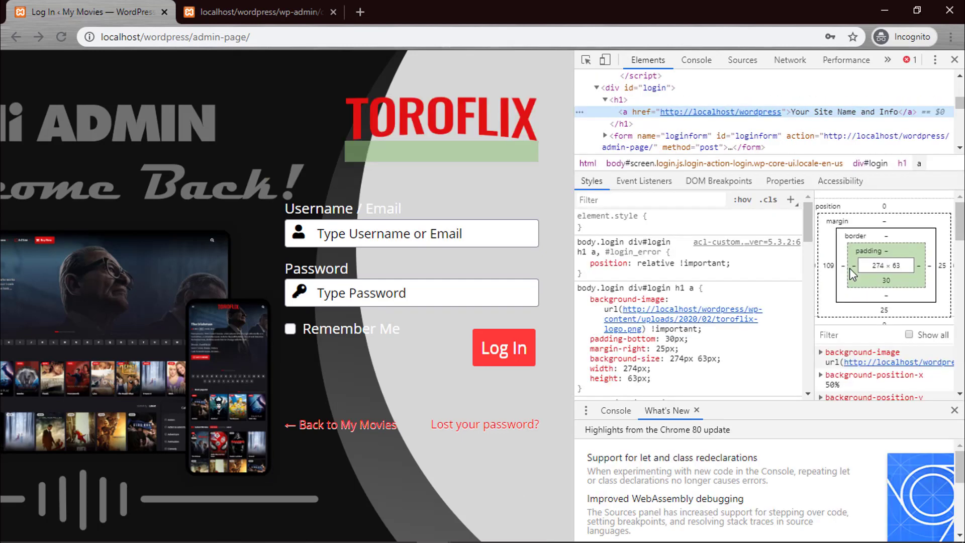
left_click(721, 246)
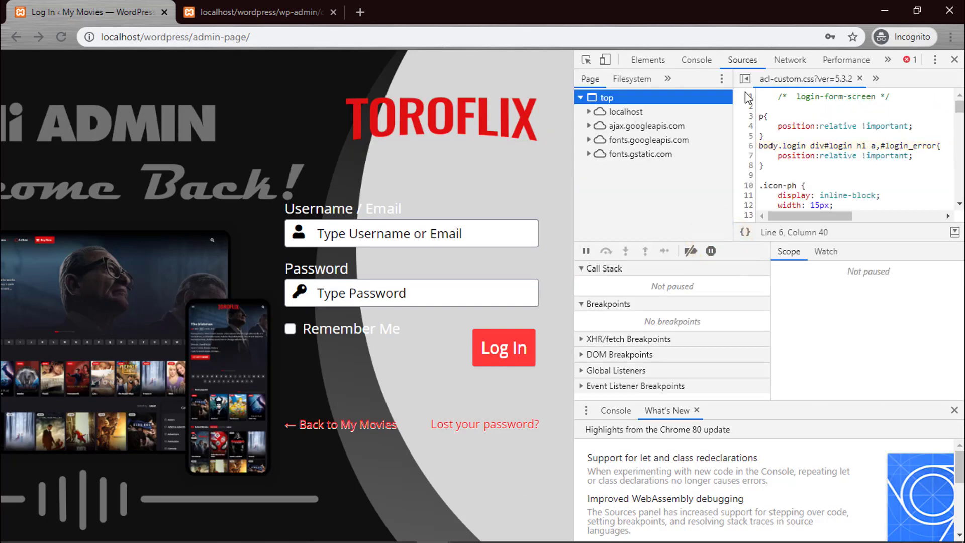
right_click(776, 83)
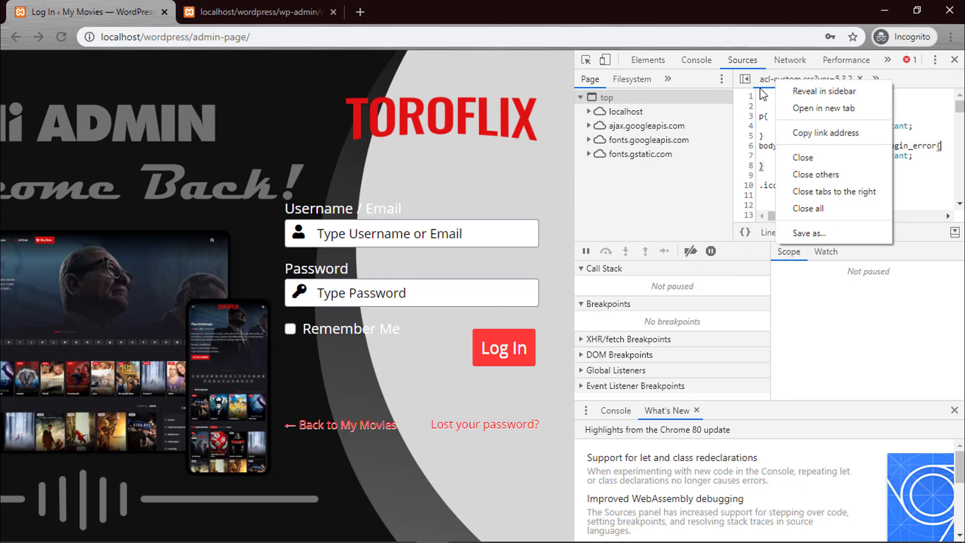
left_click(763, 94)
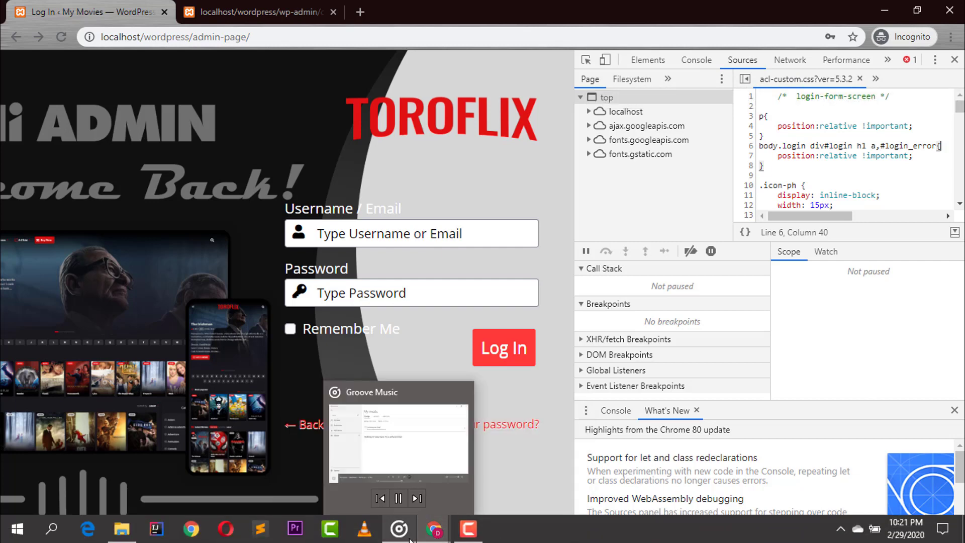
Switch to Sublime Text, start opening a file and browse to the folder F:\Personal\xampp\htdocs\wordpress\
left_click(260, 538)
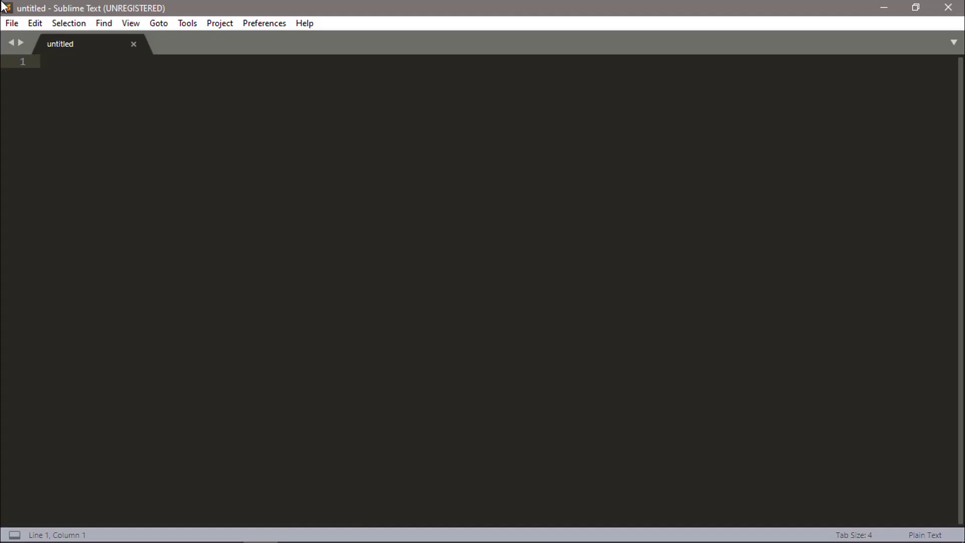
left_click(11, 26)
left_click(29, 59)
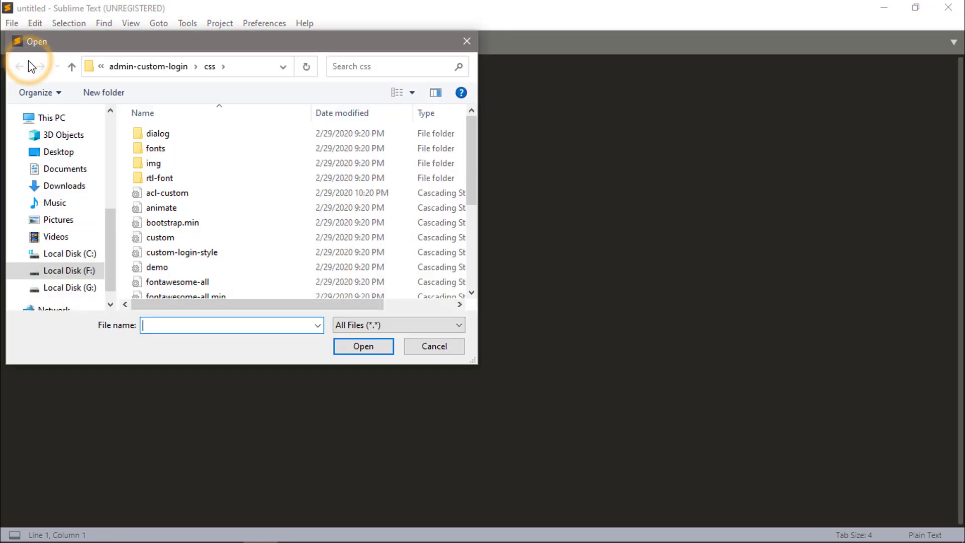
left_click(103, 68)
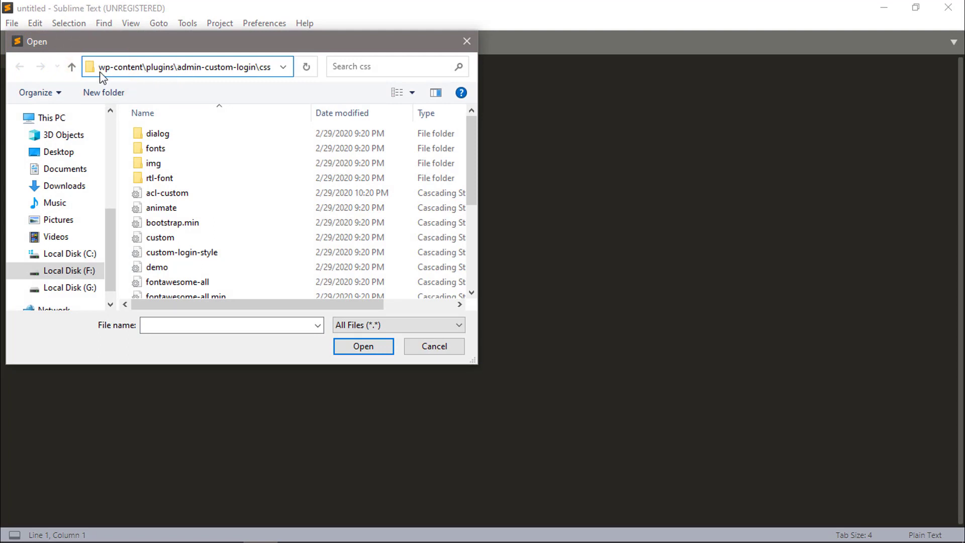
left_click(100, 70)
type("F:\\Personal\\xampp\\htdocs\\wordpress\\")
key("Return")
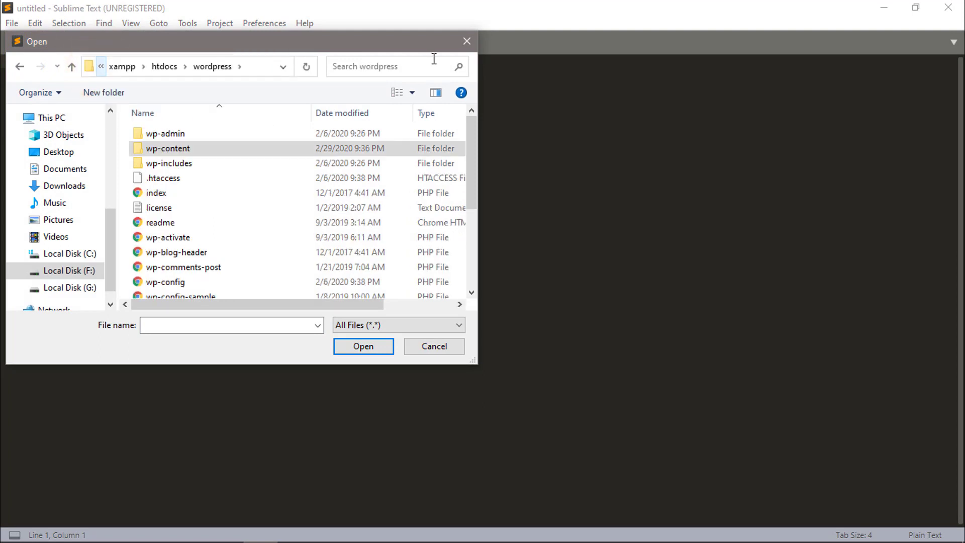
Open the acl-custom stylesheet from the wp-content\plugins\admin-custom-login\css folder
double_click(186, 148)
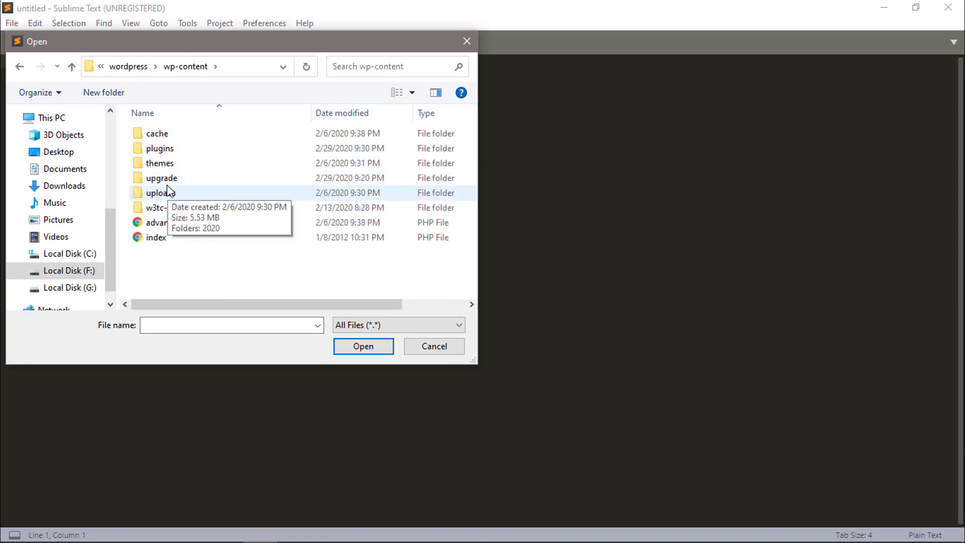
double_click(166, 148)
double_click(170, 134)
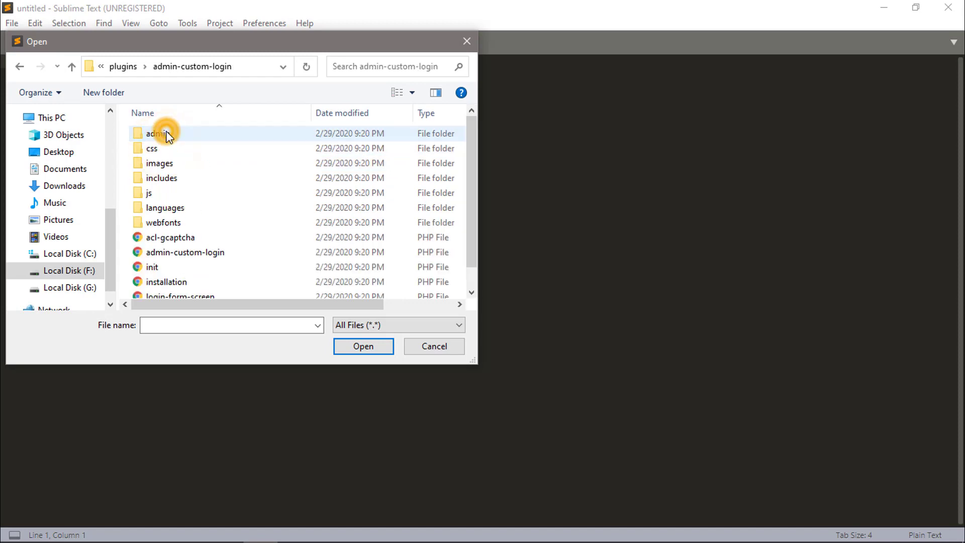
double_click(163, 150)
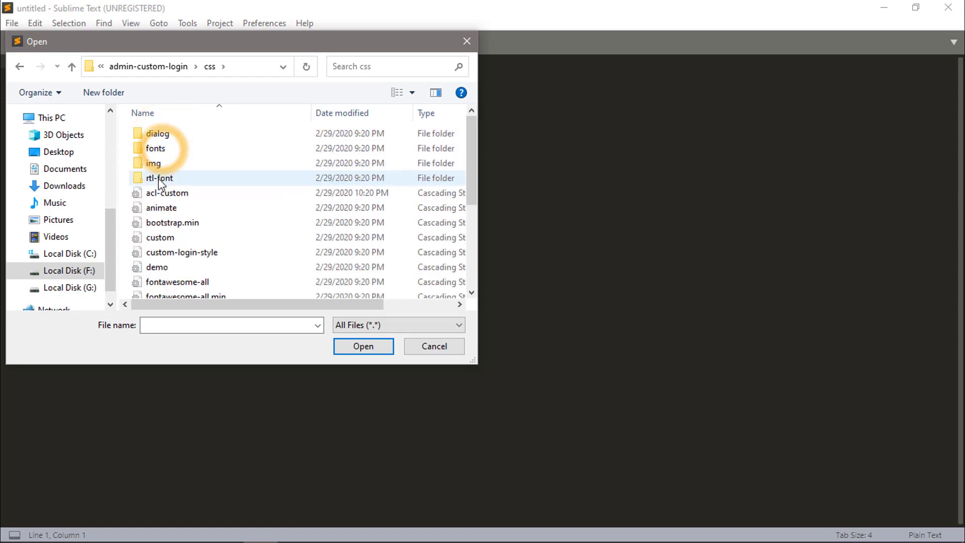
double_click(159, 195)
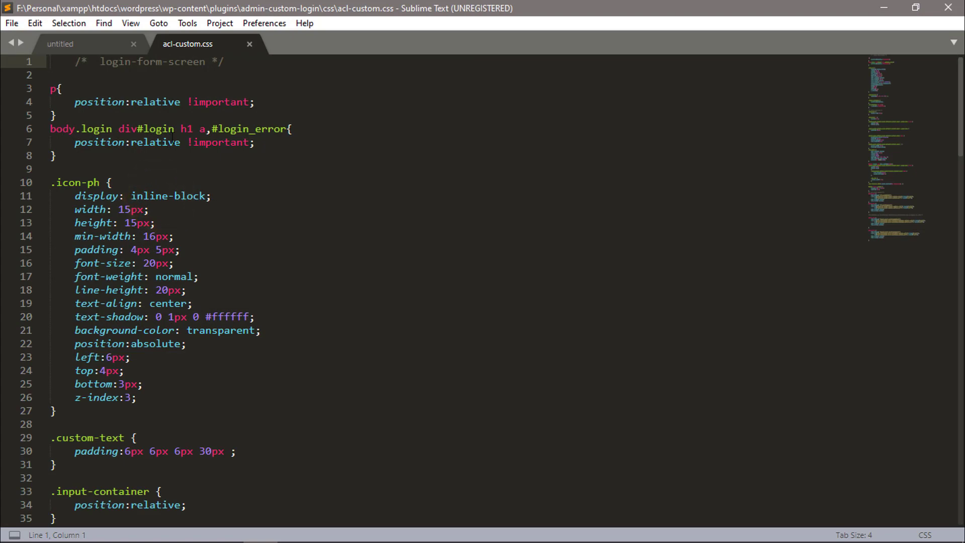
Return to the incognito login page and show the logo element's HTML and CSS styles in the developer tools
mouse_move(440, 536)
left_click(472, 502)
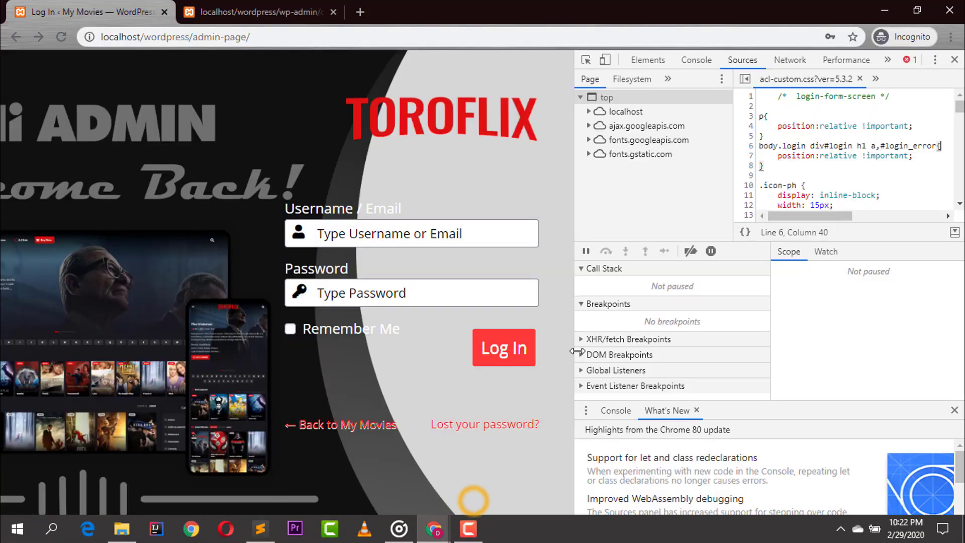
left_click(646, 60)
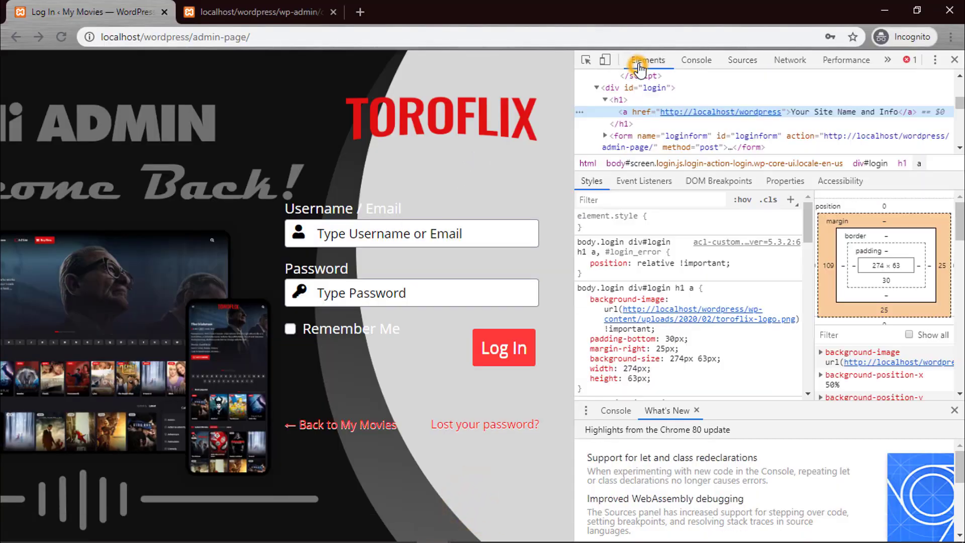